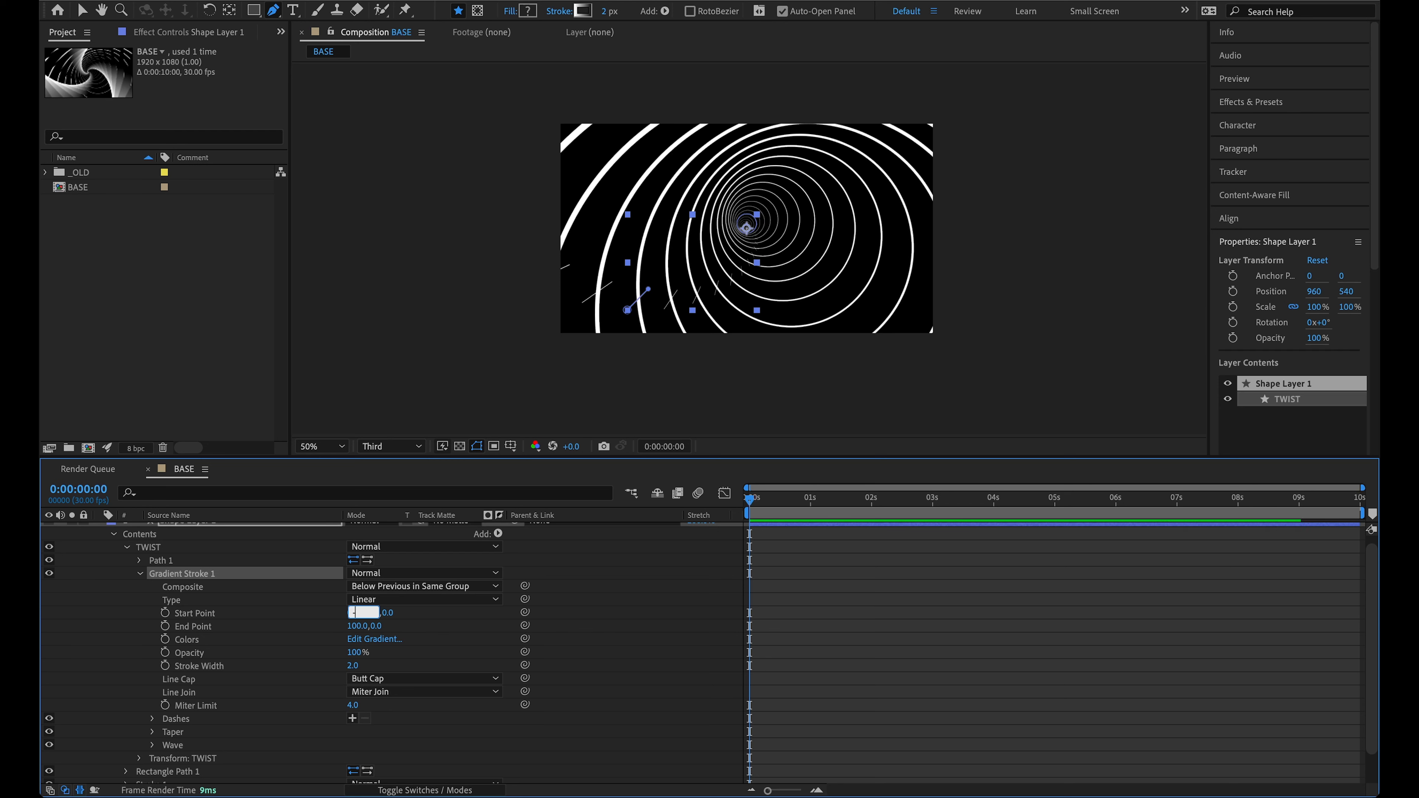
# Step: Set Gradient Stroke 1's start point to -325, -300 and its end point to 100, 100 in the TWIST group
pyautogui.press('Tab')
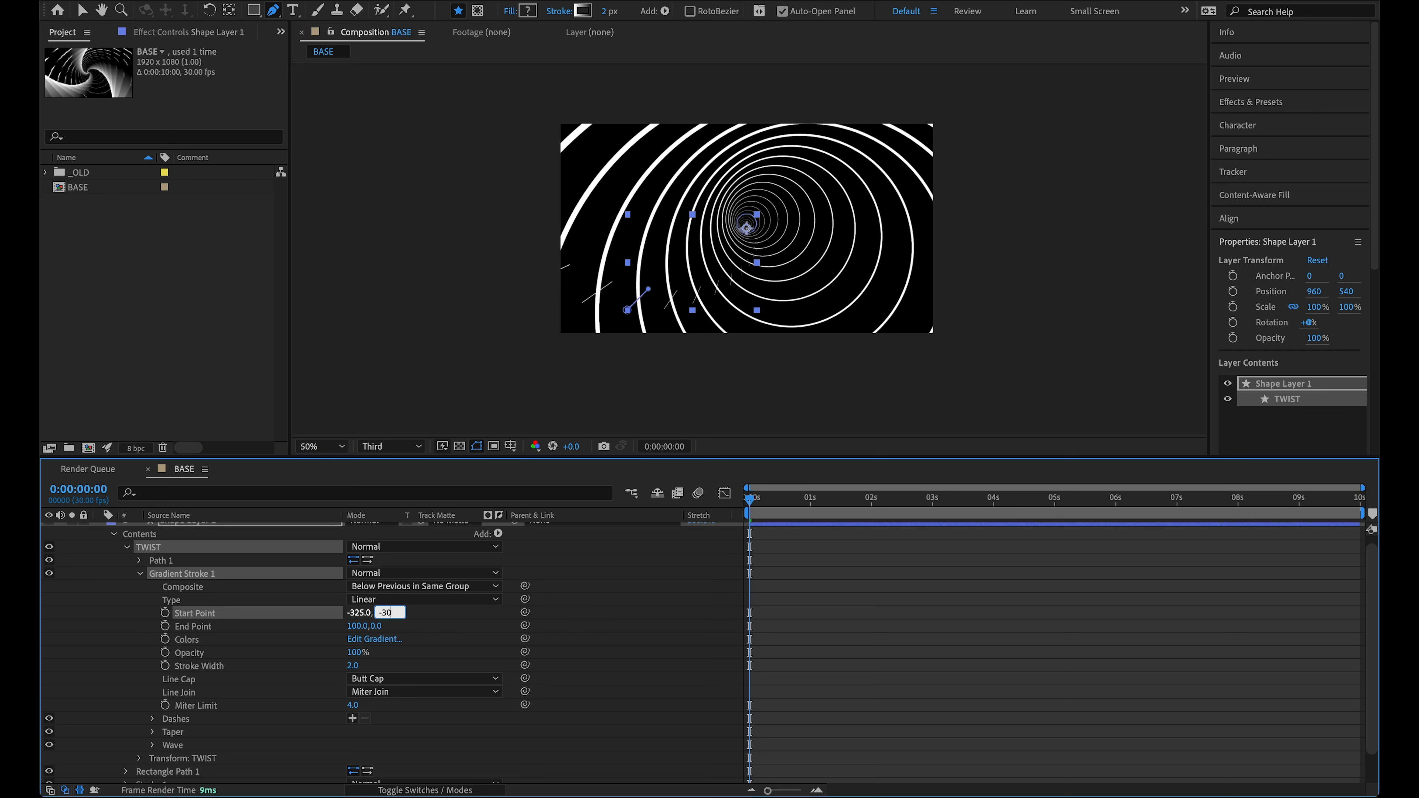
pyautogui.write('-300')
pyautogui.press('Return')
pyautogui.press('F2')
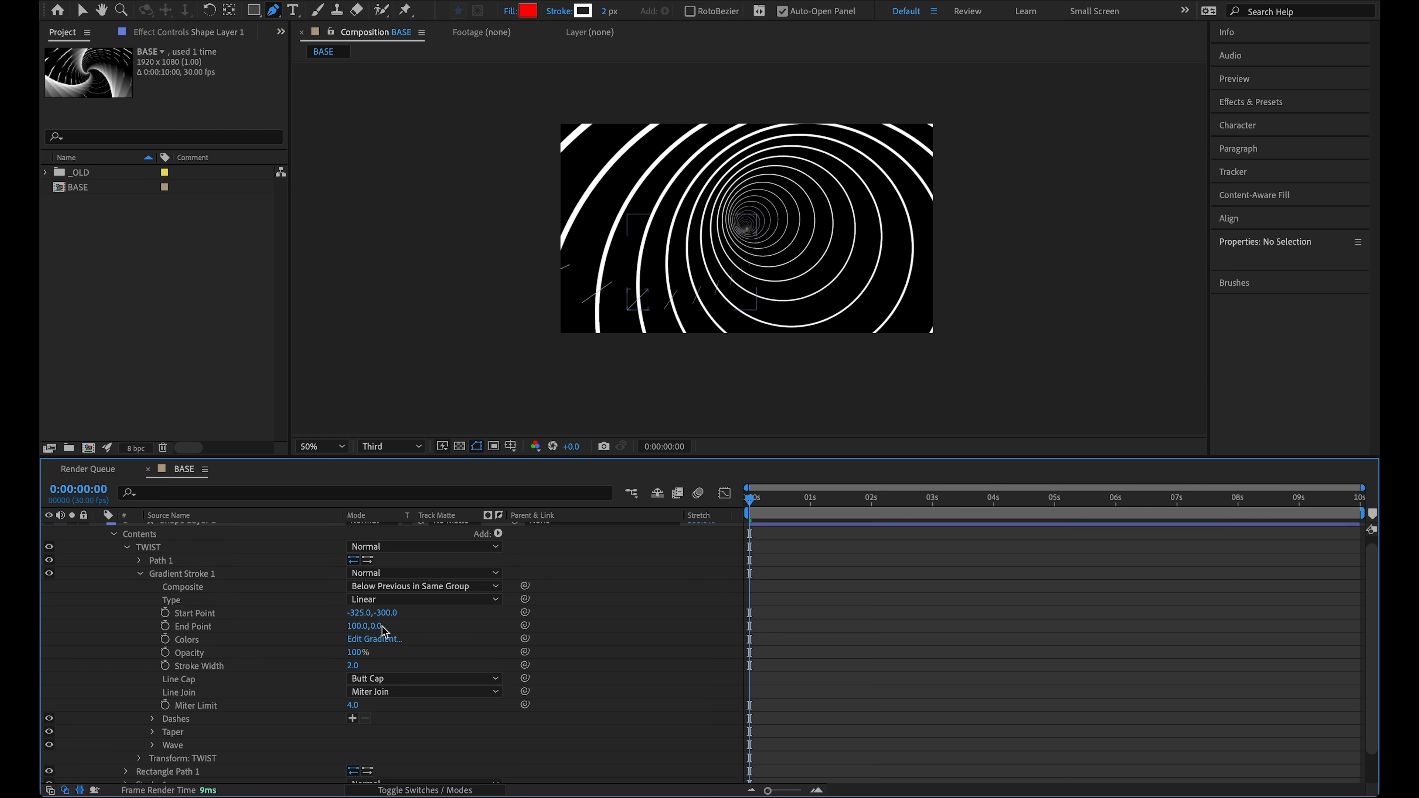
pyautogui.click(383, 626)
pyautogui.write('100')
pyautogui.press('Return')
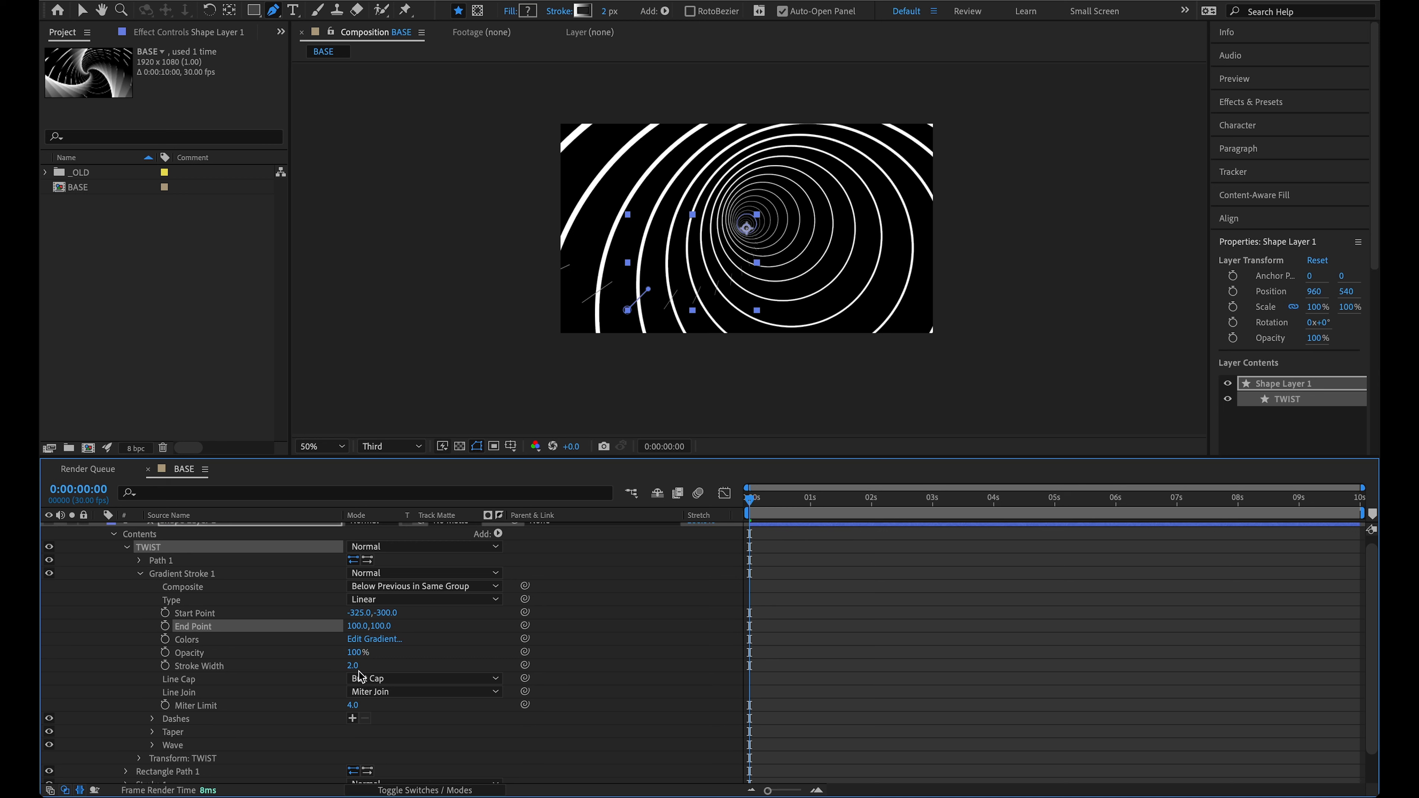
# Step: Set the stroke width of TWIST's Gradient Stroke 1 to 1350
pyautogui.click(354, 666)
pyautogui.write('1350')
pyautogui.press('Return')
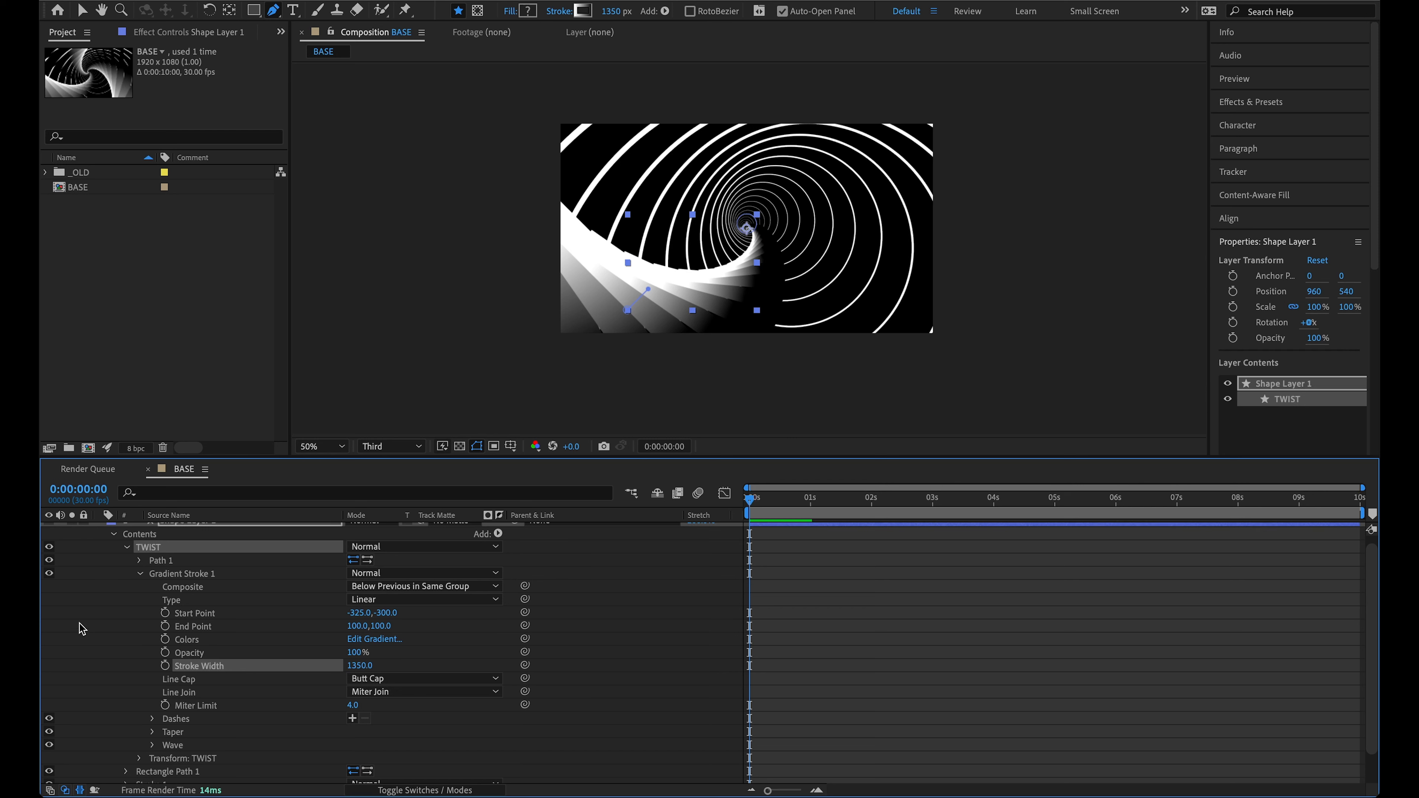
# Step: Taper TWIST's gradient stroke with a start length of 100%
pyautogui.click(152, 733)
pyautogui.scroll(-2, 285, 695)
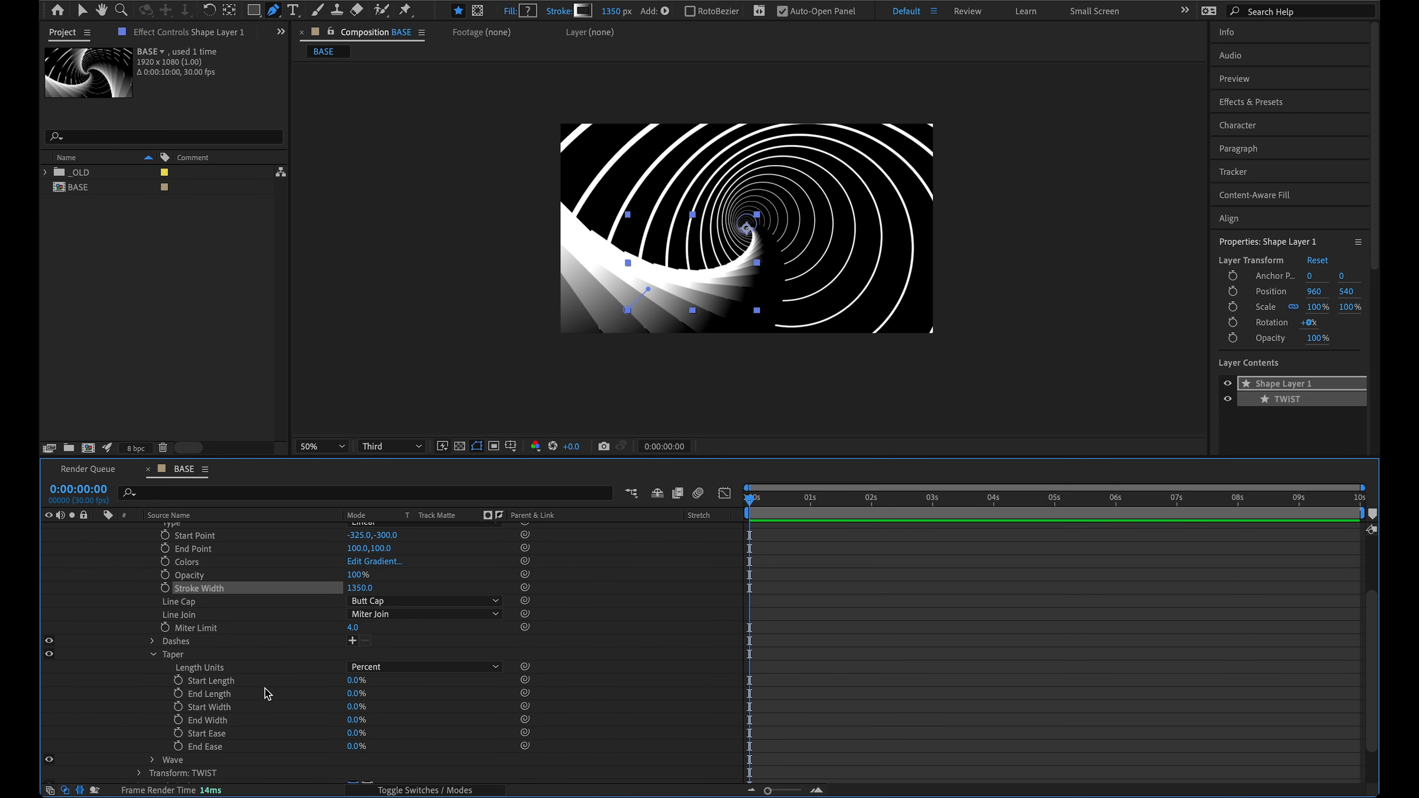
pyautogui.click(352, 681)
pyautogui.write('100')
pyautogui.press('Return')
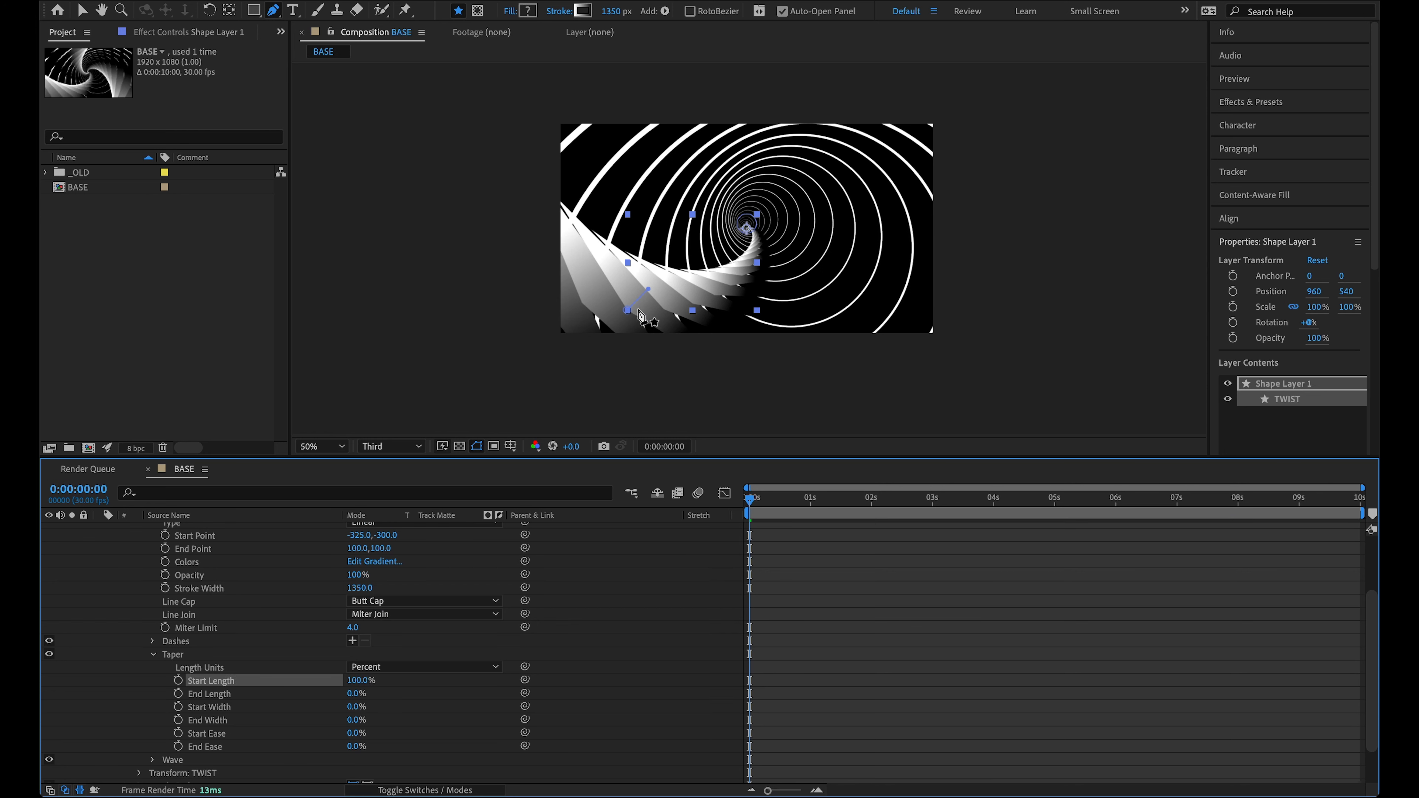
pyautogui.click(153, 654)
# Step: Nudge the upper-right point of the TWIST path slightly to the left in the composition
pyautogui.scroll(1, 209, 671)
pyautogui.click(201, 555)
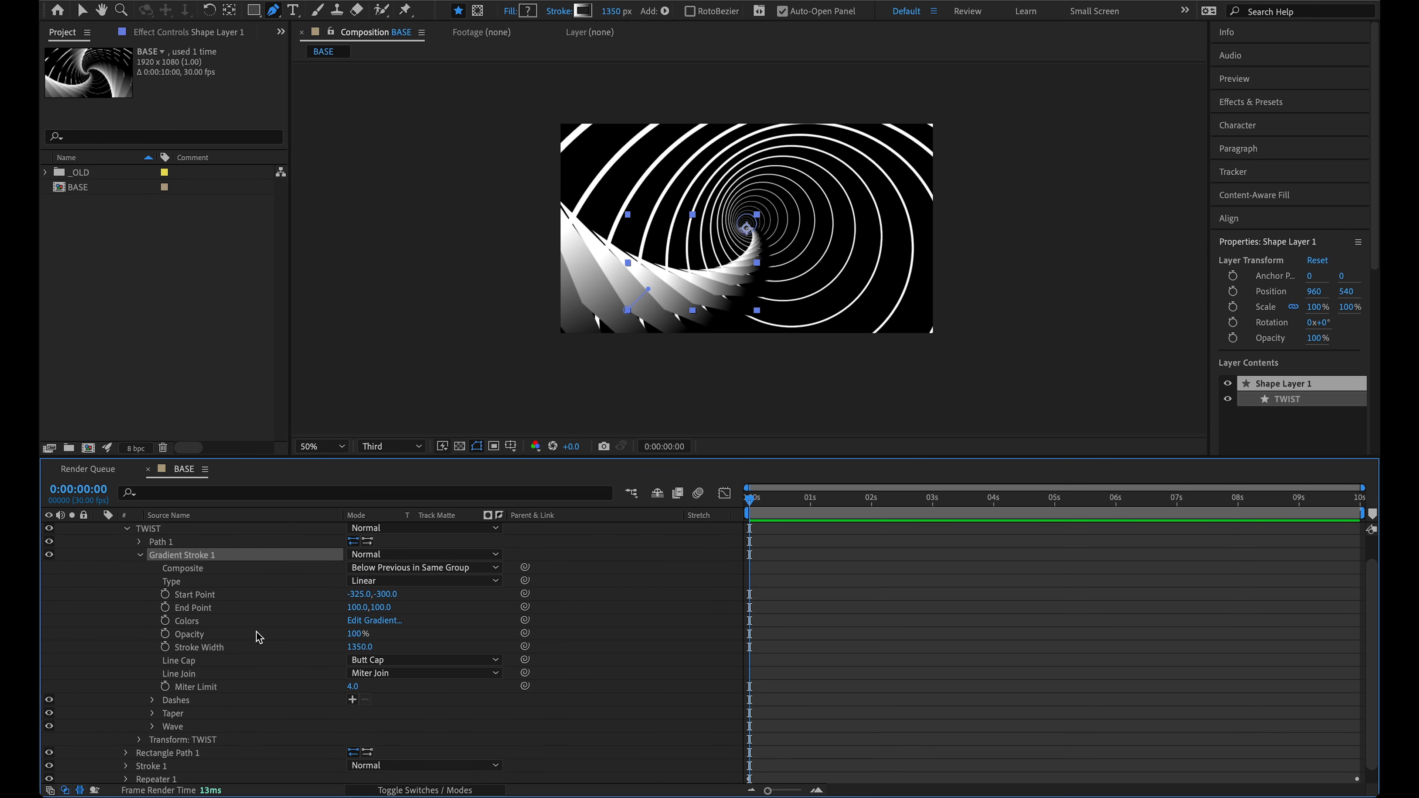
pyautogui.scroll(1, 598, 231)
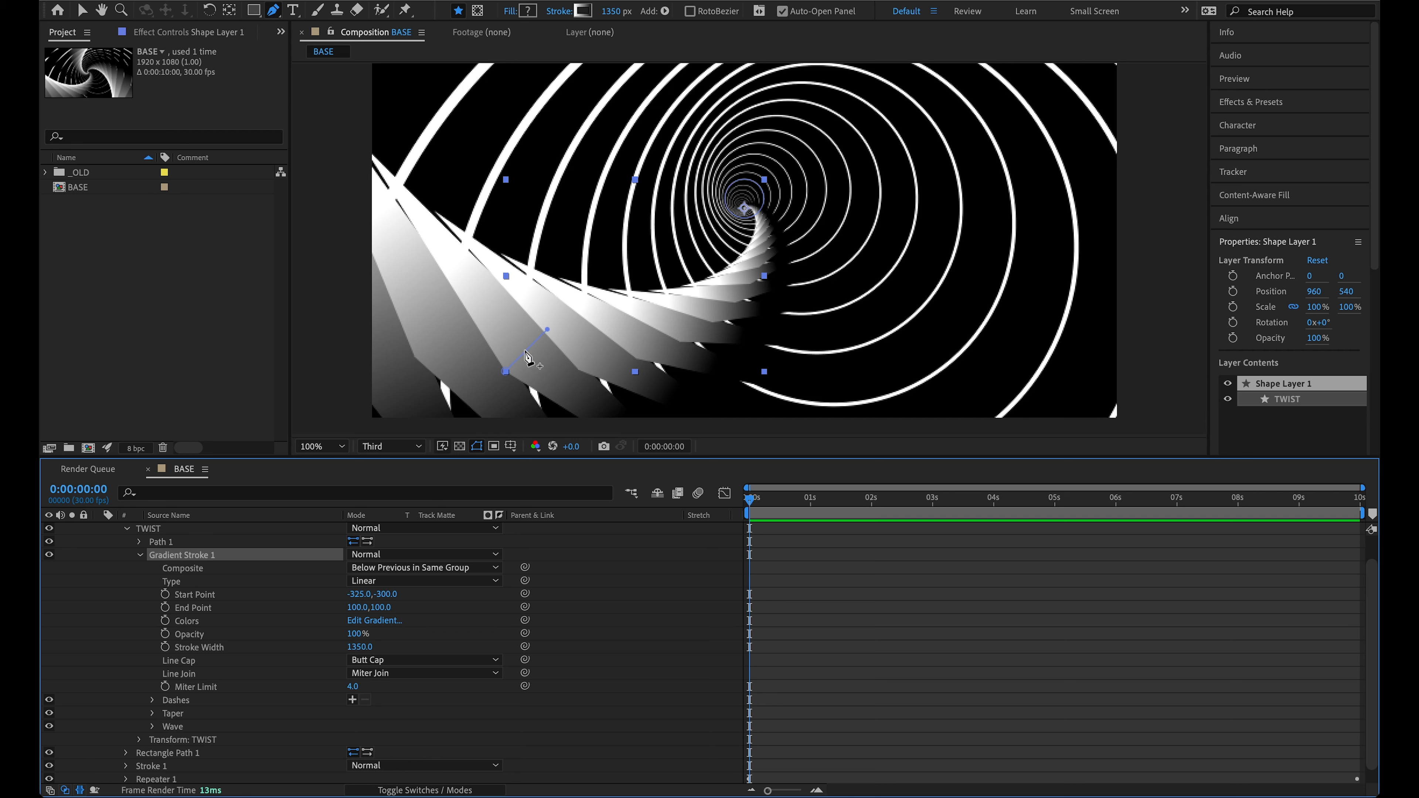
pyautogui.click(547, 332)
pyautogui.moveTo(547, 330); pyautogui.dragTo(539, 328)
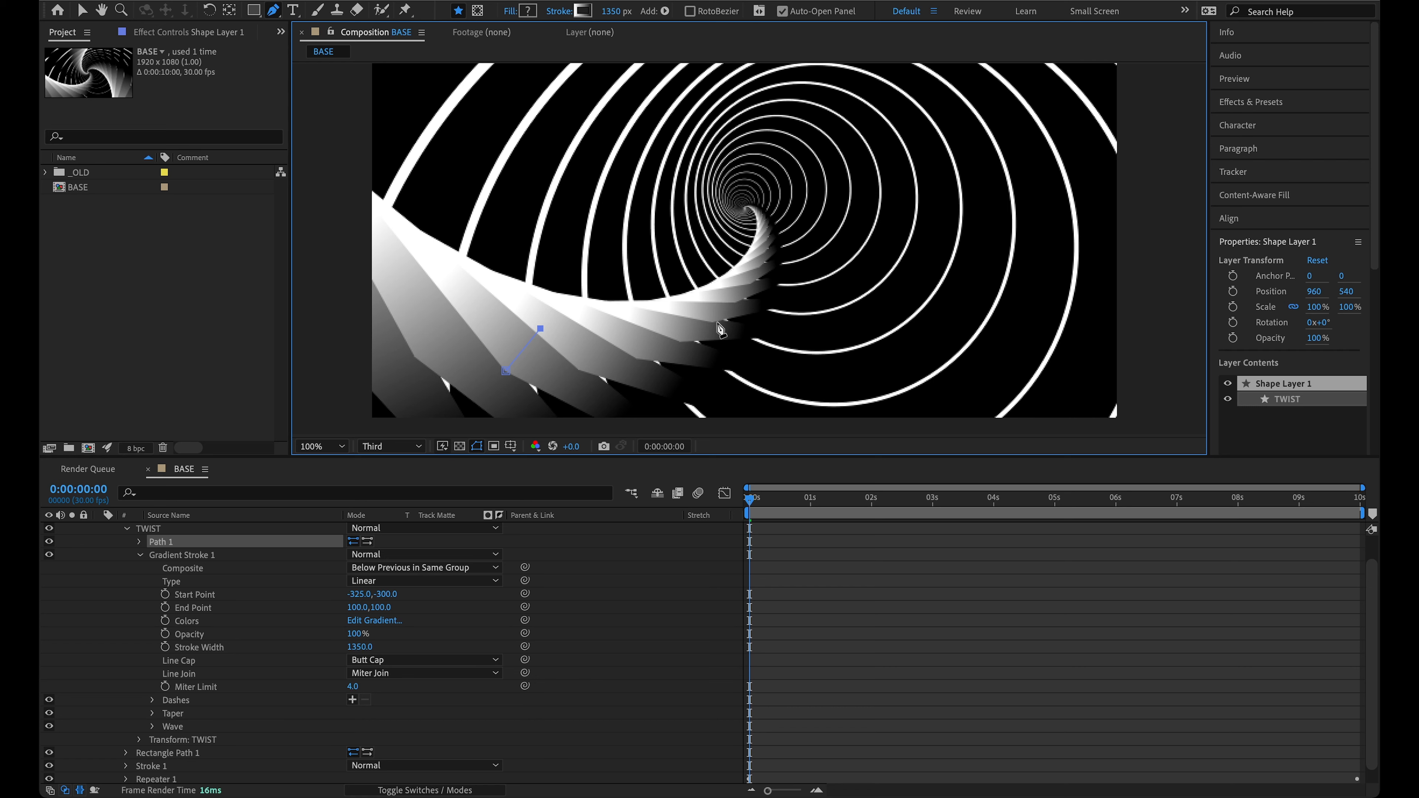
pyautogui.press(',')
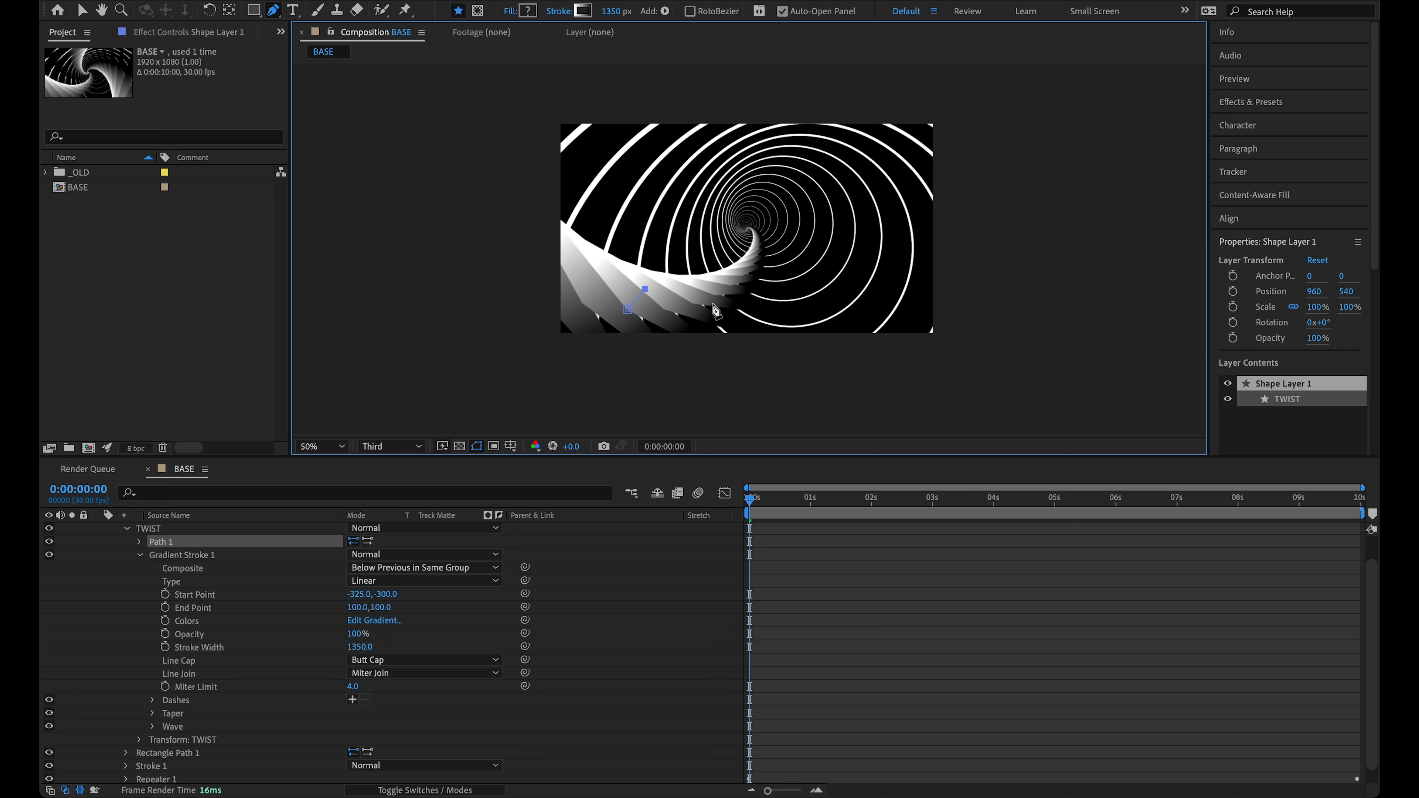
# Step: Duplicate the TWIST group twice within Shape Layer 1's contents
pyautogui.click(141, 556)
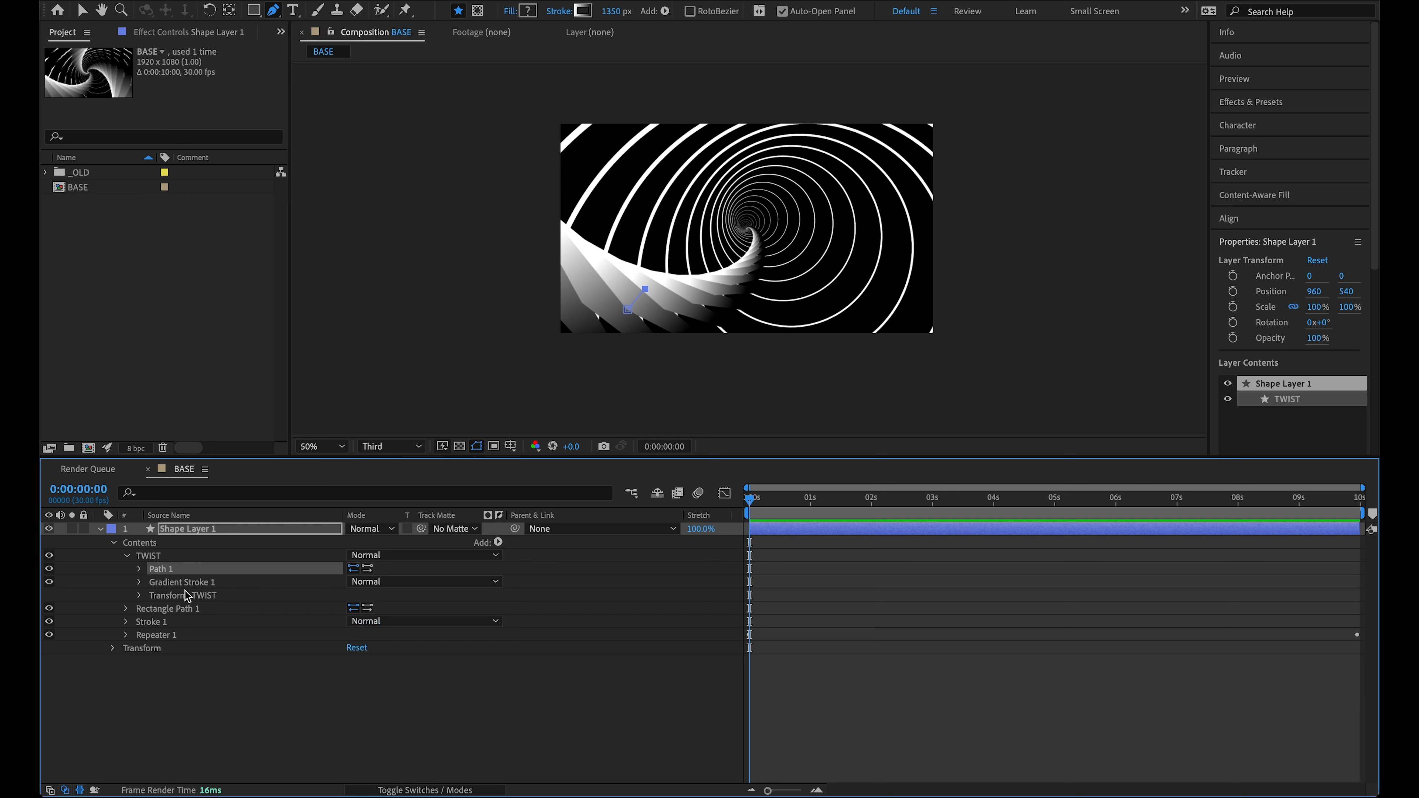
pyautogui.click(127, 557)
pyautogui.click(155, 559)
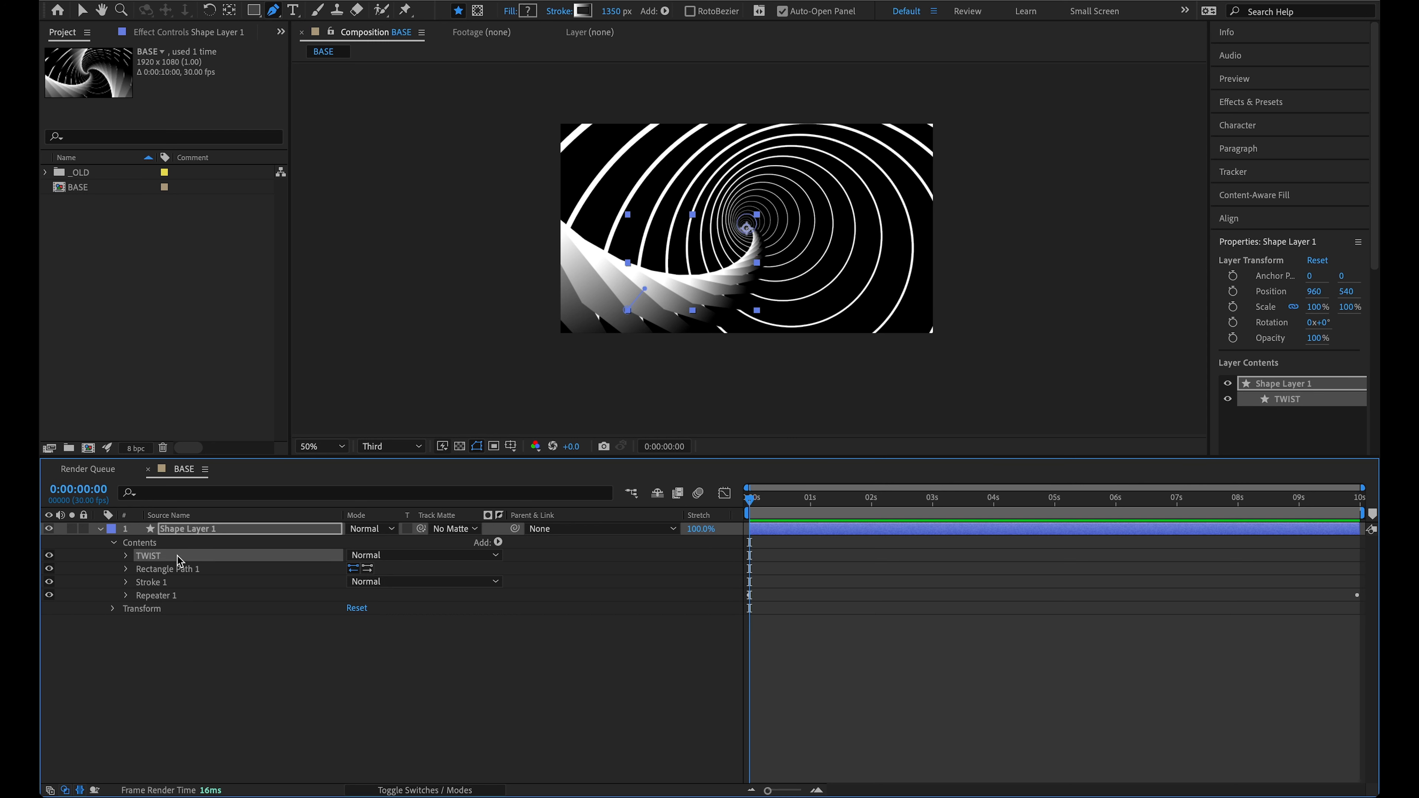
pyautogui.hotkey('ctrl', 'd')
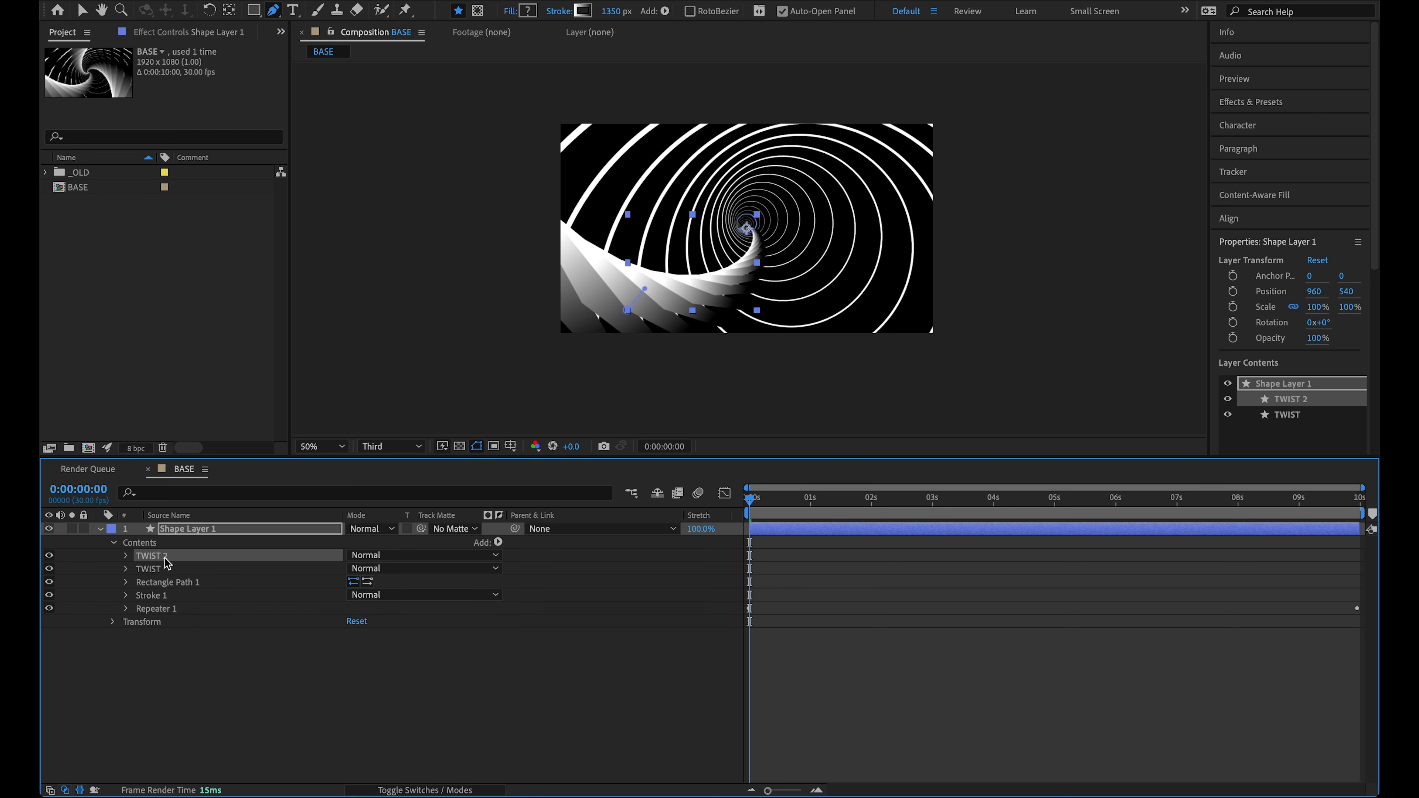
pyautogui.hotkey('ctrl', 'd')
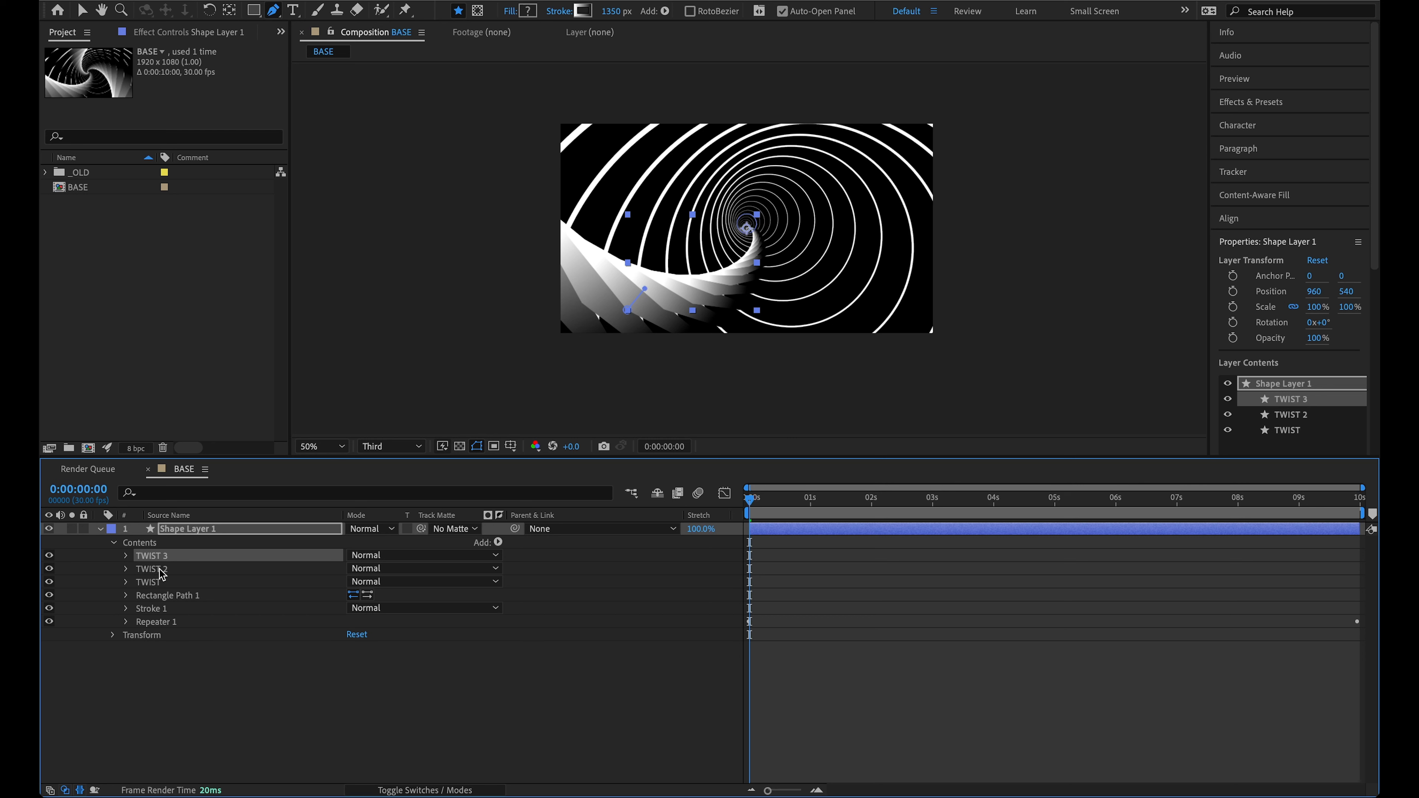
# Step: Set the rotation of the TWIST 2 group to 100° in its transform properties
pyautogui.click(127, 569)
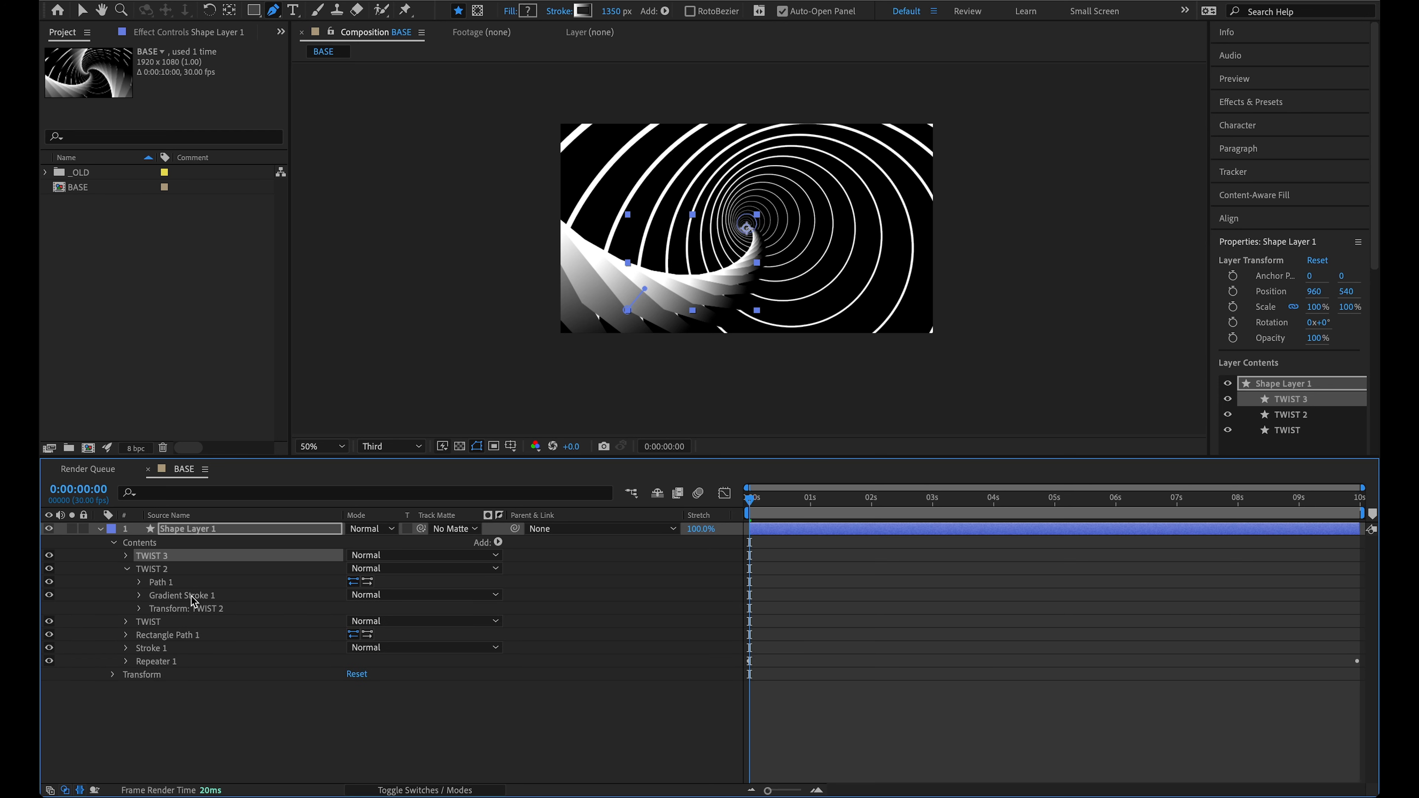
pyautogui.click(139, 609)
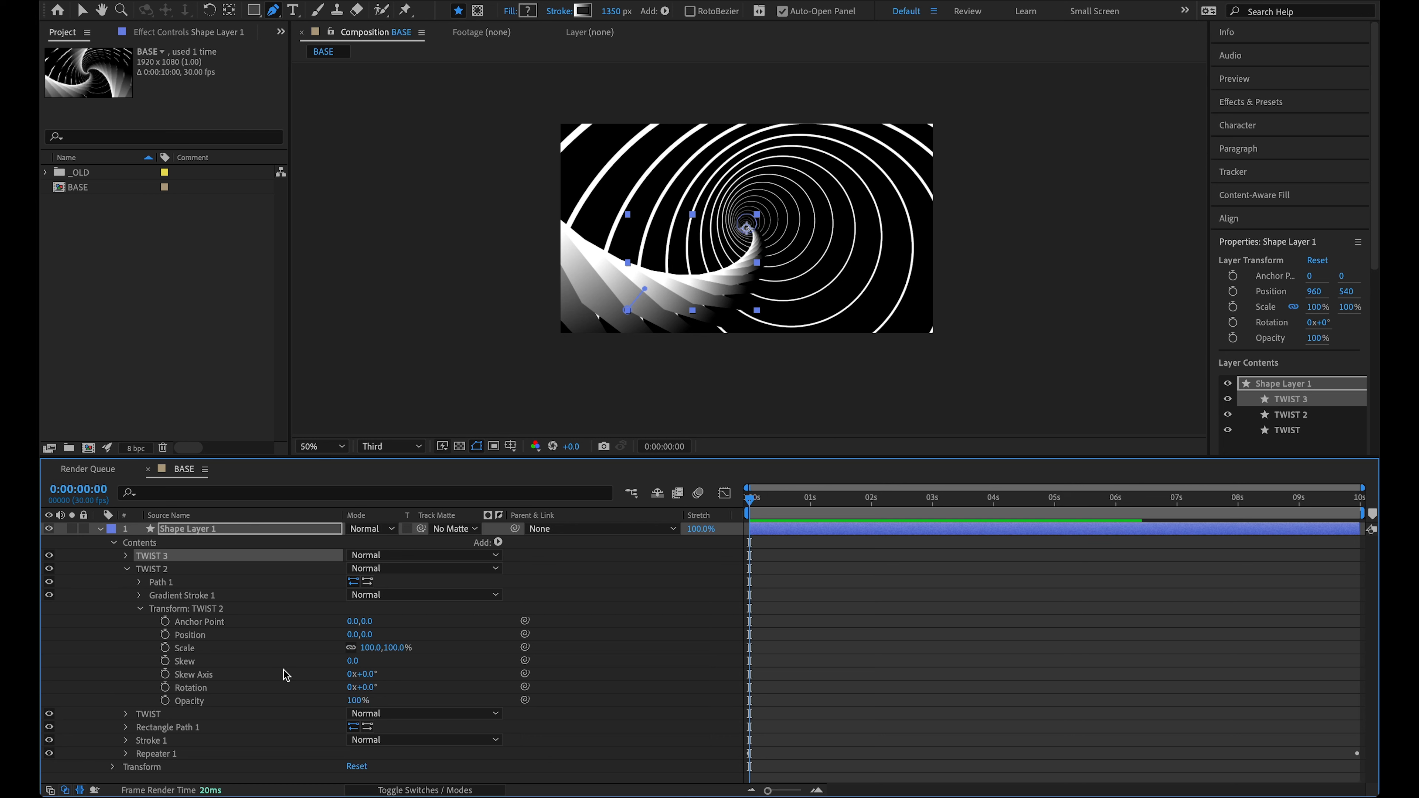
pyautogui.moveTo(370, 687); pyautogui.dragTo(430, 665)
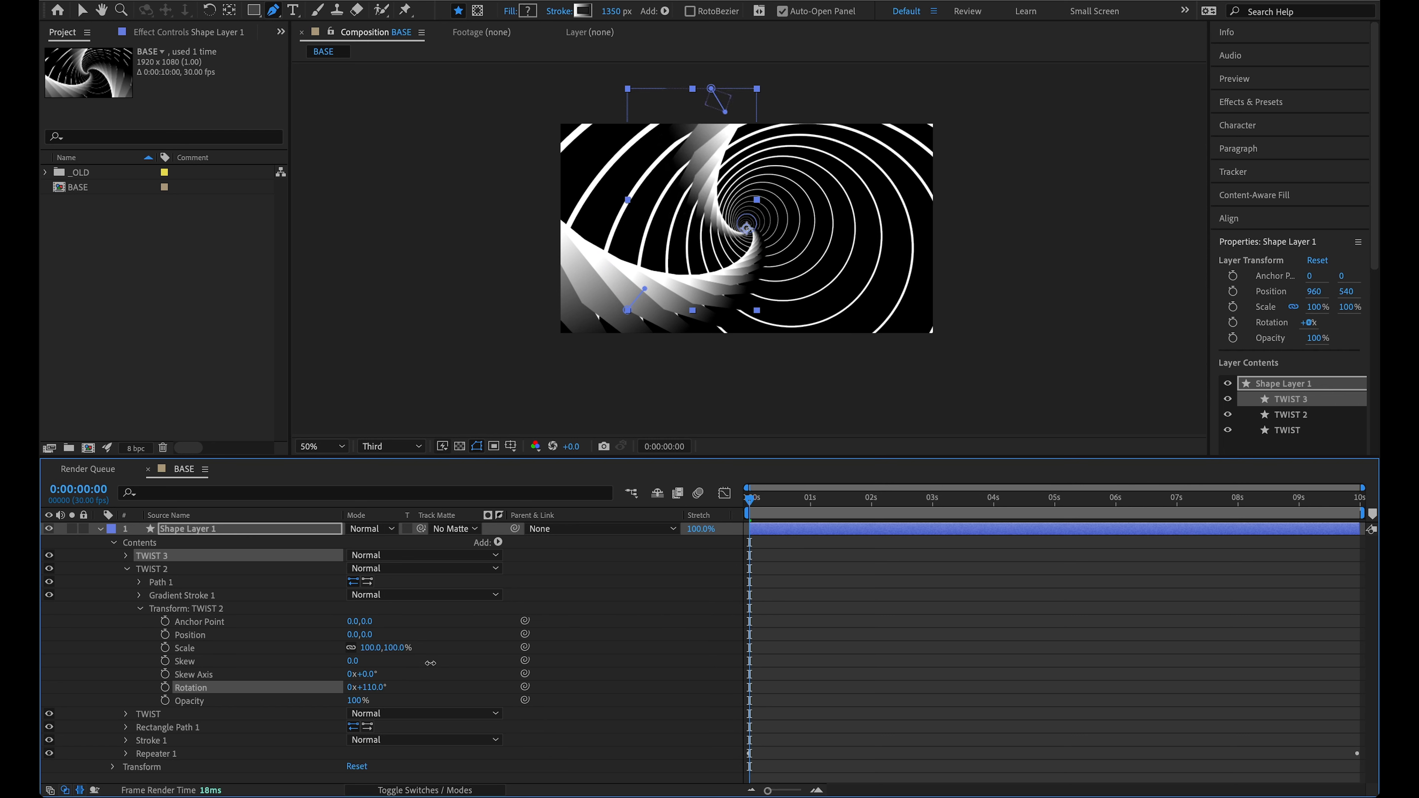
pyautogui.click(383, 686)
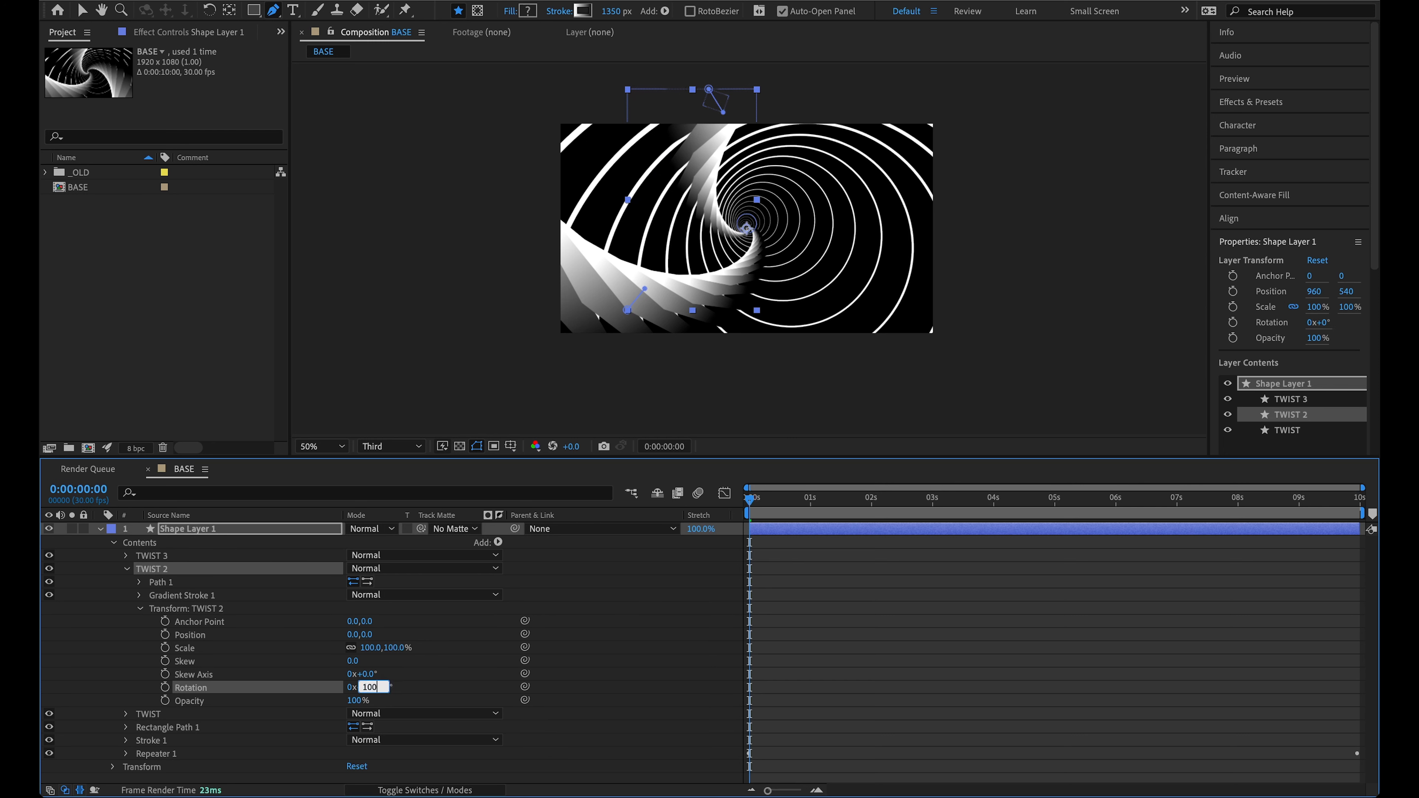
pyautogui.press('Return')
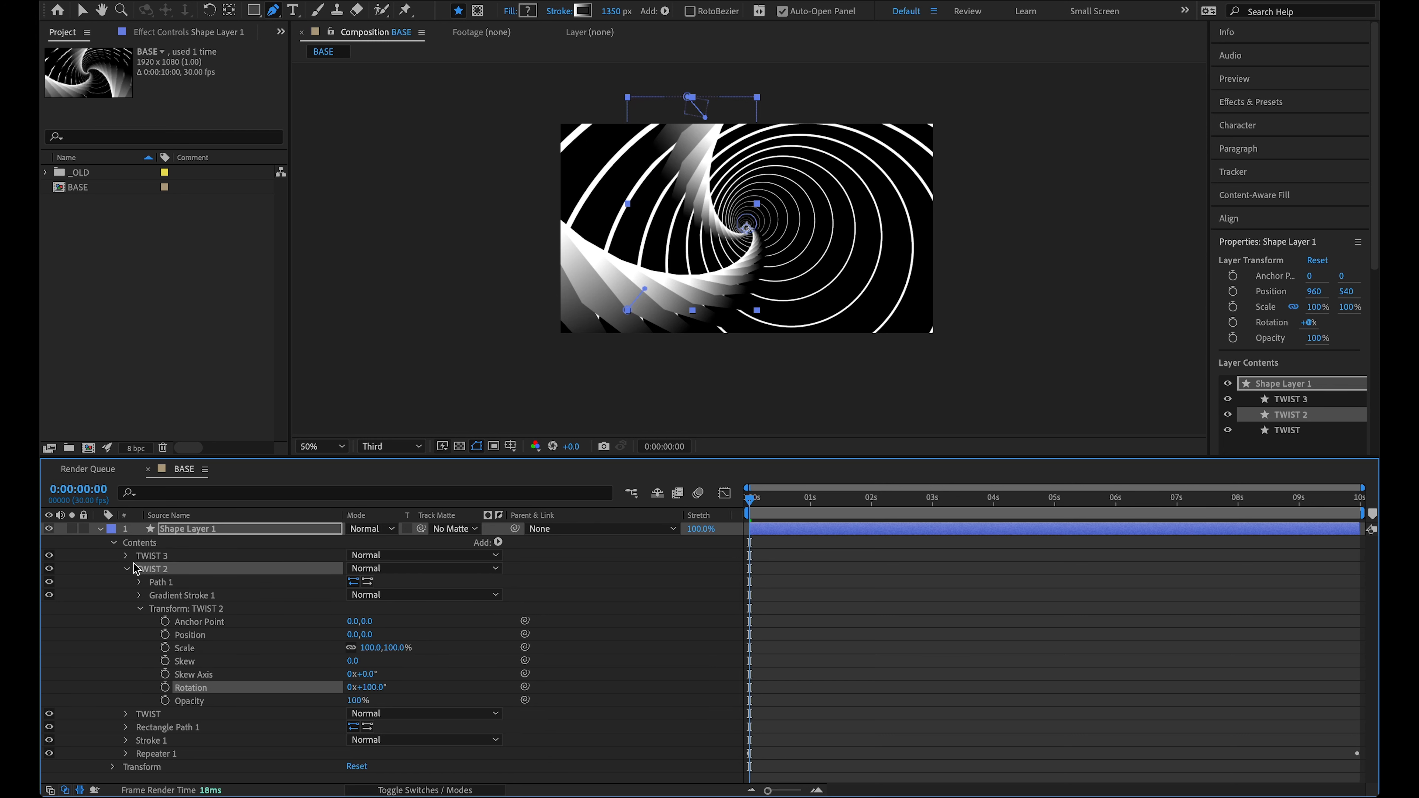
# Step: Rotate the TWIST 3 group to 245° in its transform properties
pyautogui.click(127, 556)
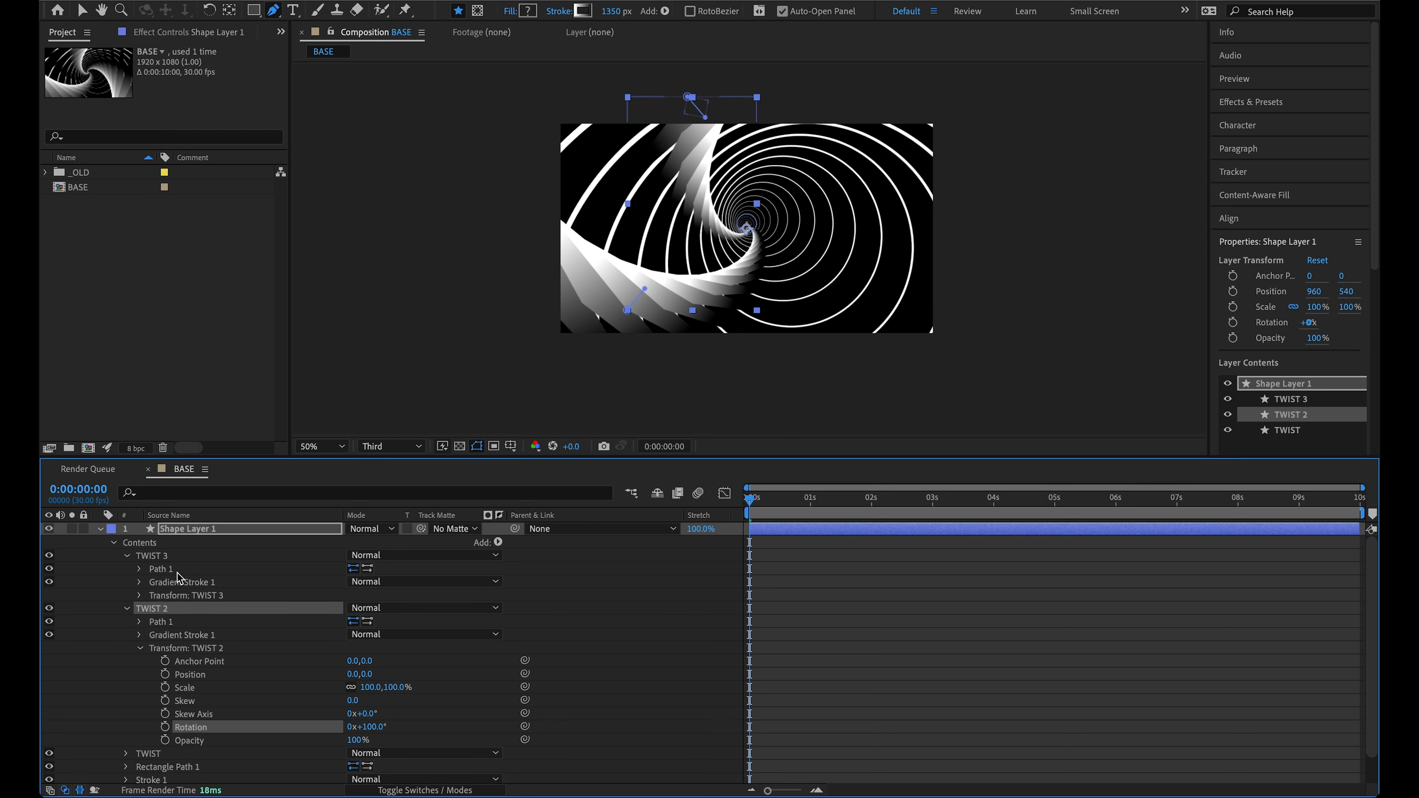
pyautogui.click(139, 595)
pyautogui.scroll(-1, 254, 609)
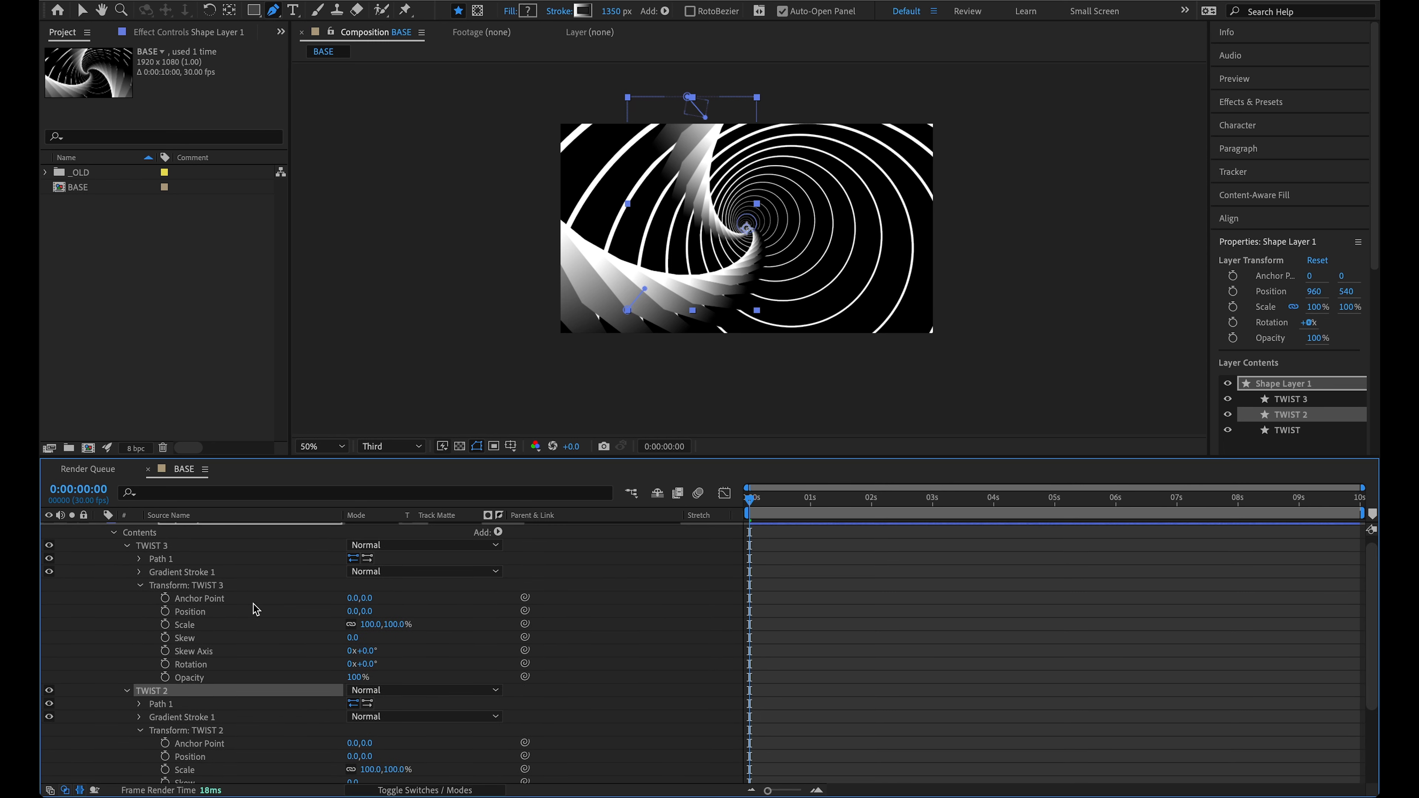
pyautogui.scroll(-1, 299, 634)
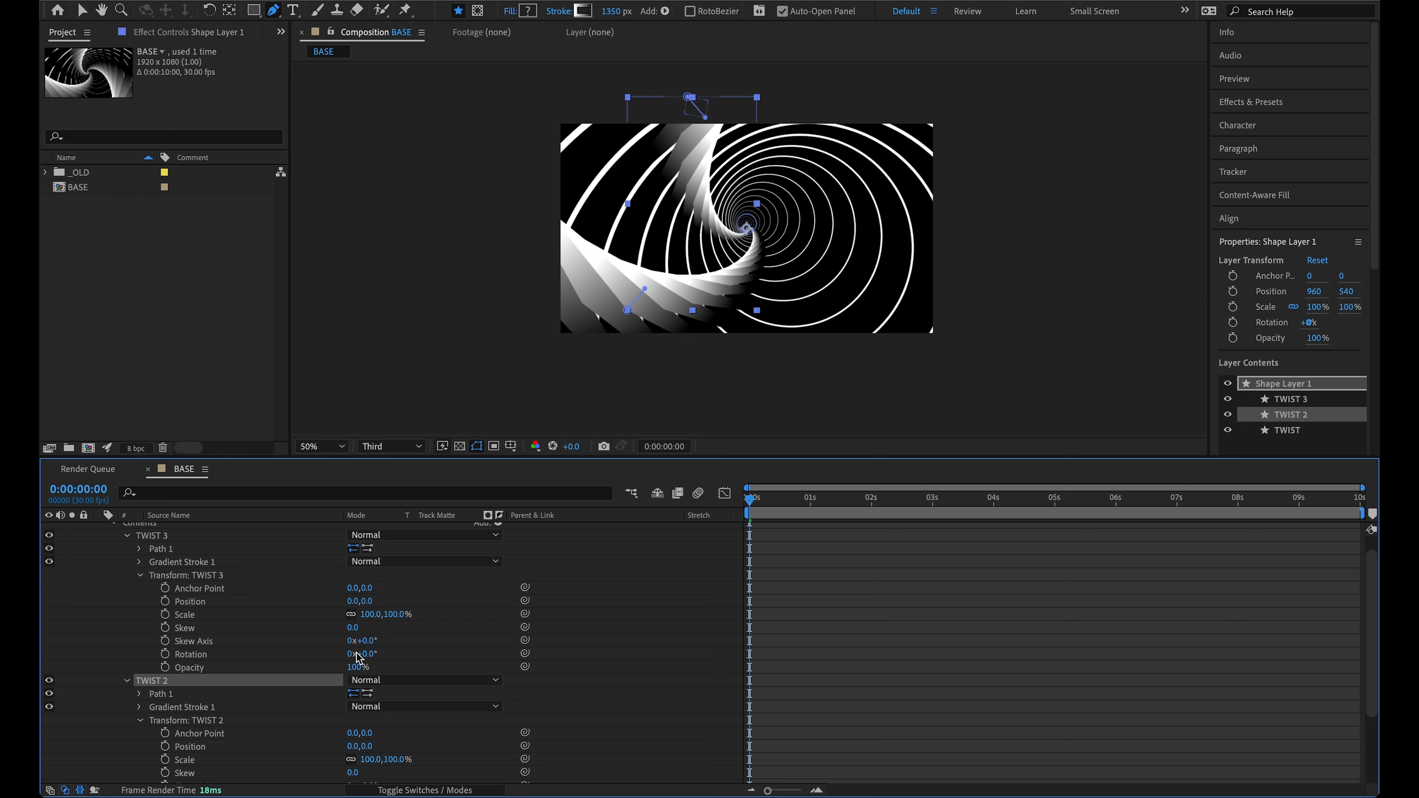
pyautogui.moveTo(370, 657); pyautogui.dragTo(516, 612)
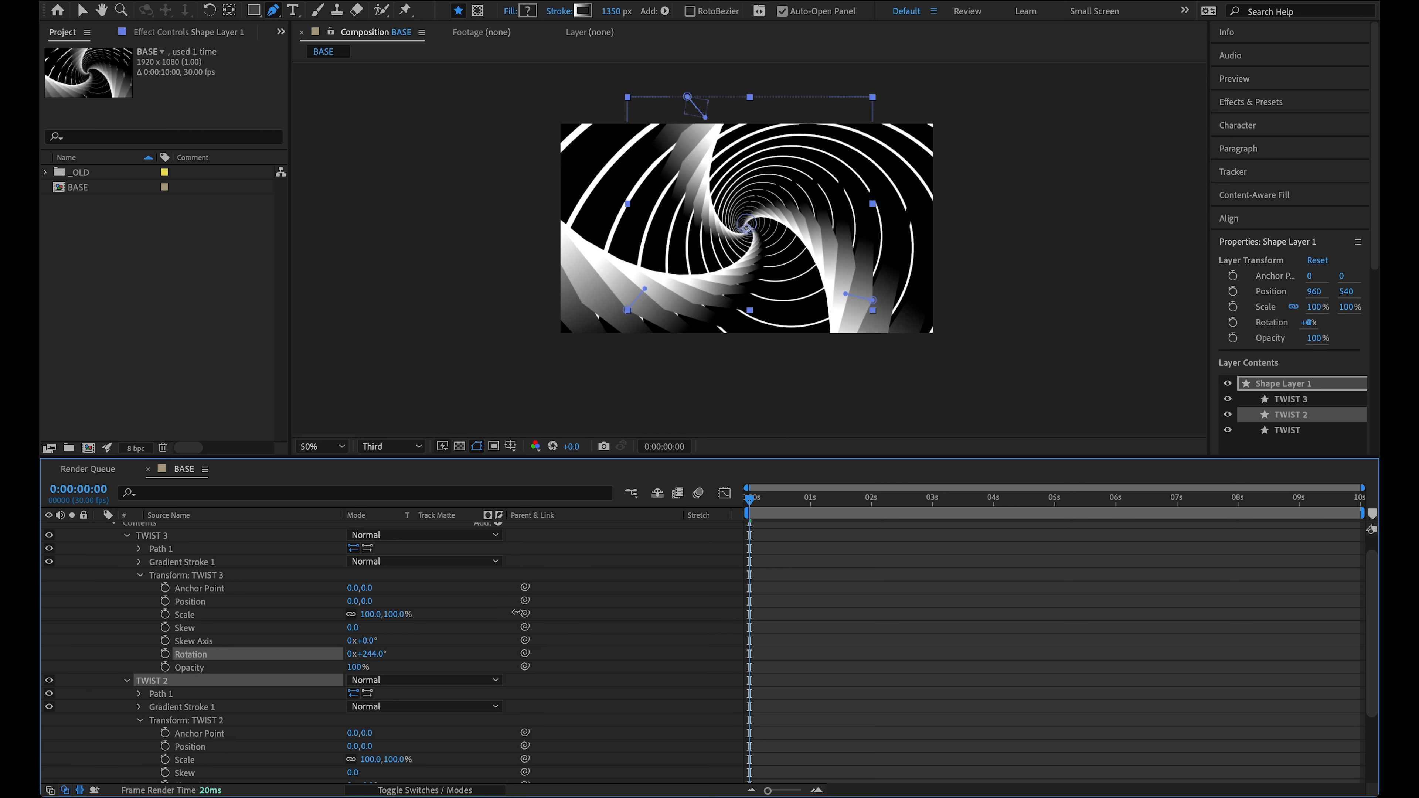
pyautogui.moveTo(517, 613)
pyautogui.mouseDown()
pyautogui.moveTo(505, 609)
pyautogui.moveTo(525, 615)
pyautogui.mouseUp()
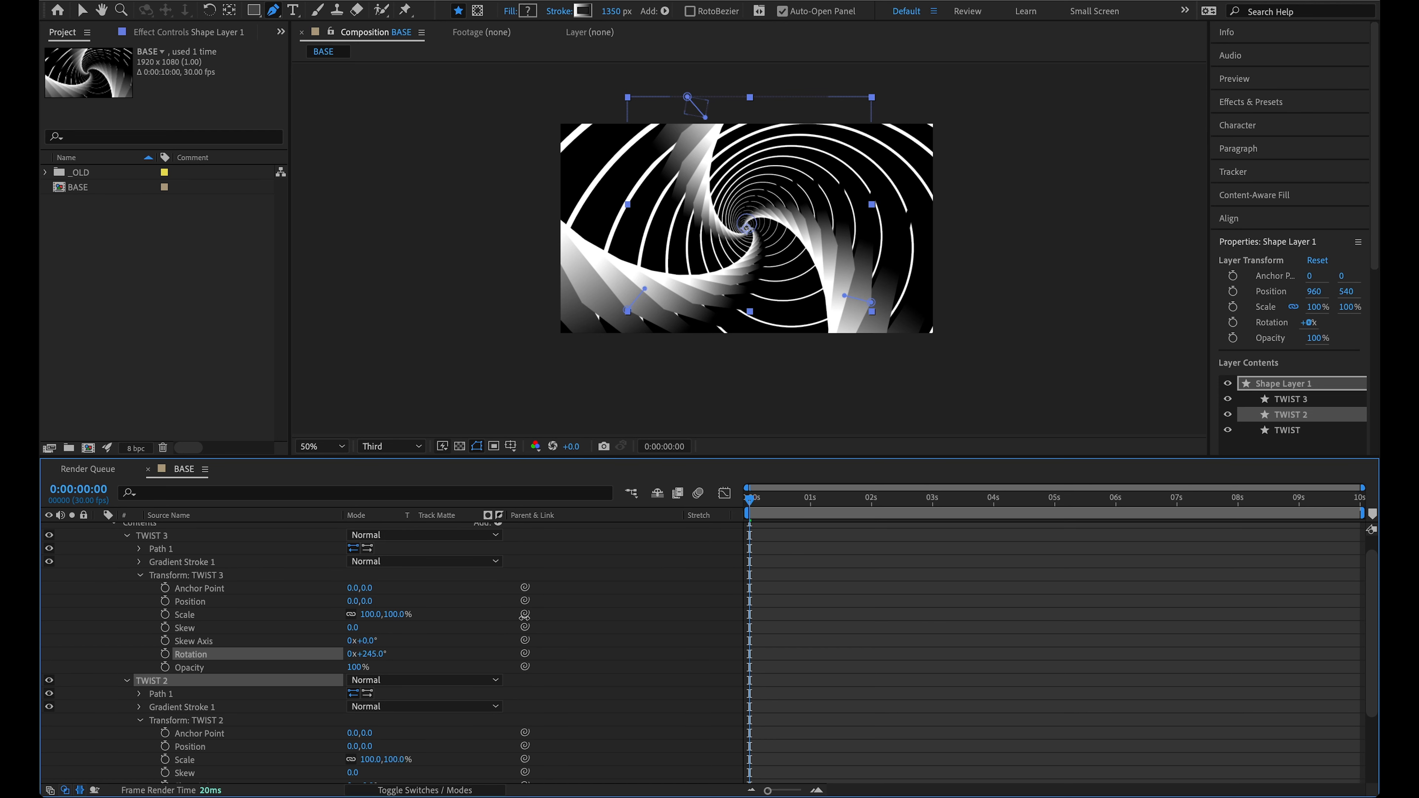
# Step: Adjust the TWIST 2 group's rotation to 110° and preview the animation, returning to the first frame
pyautogui.scroll(-1, 424, 615)
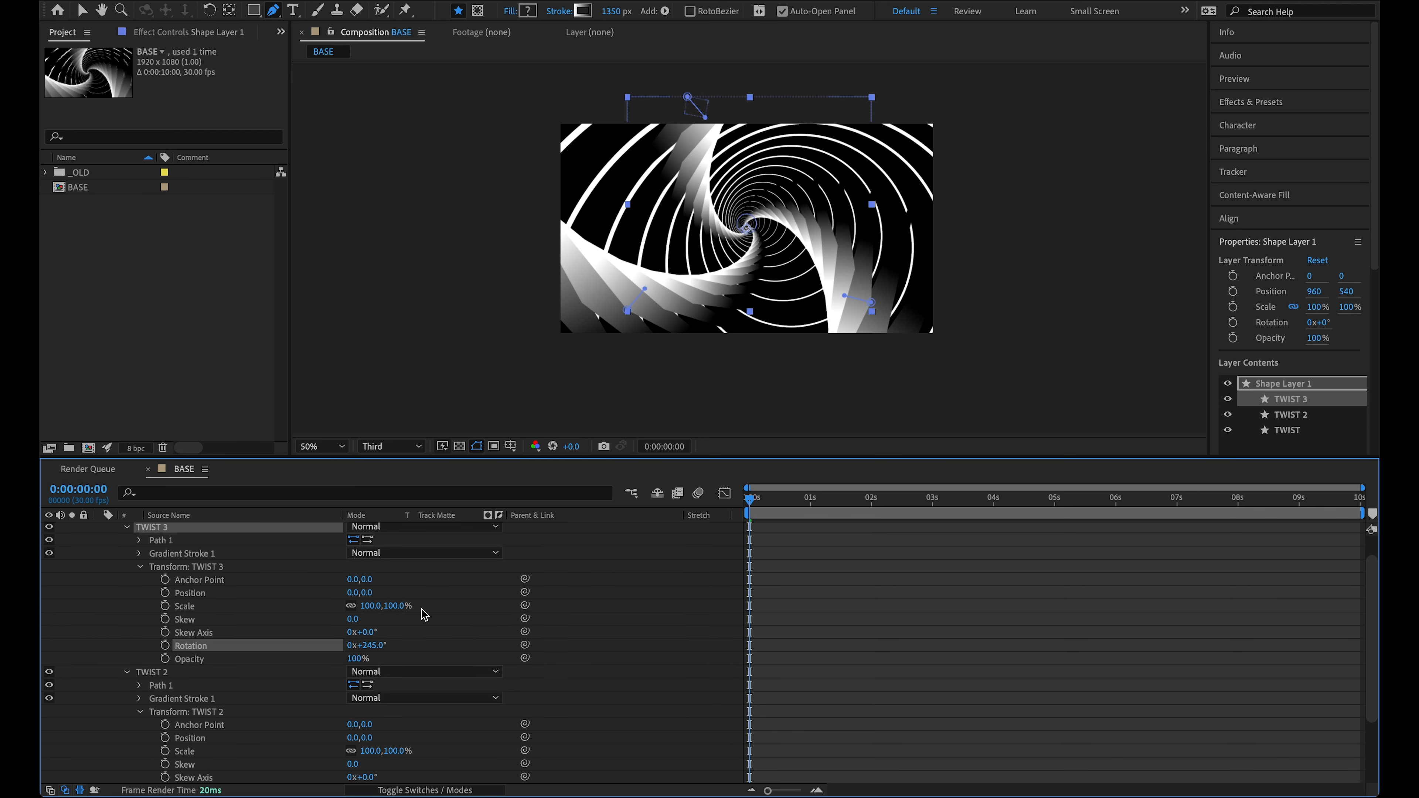
pyautogui.scroll(-3, 378, 739)
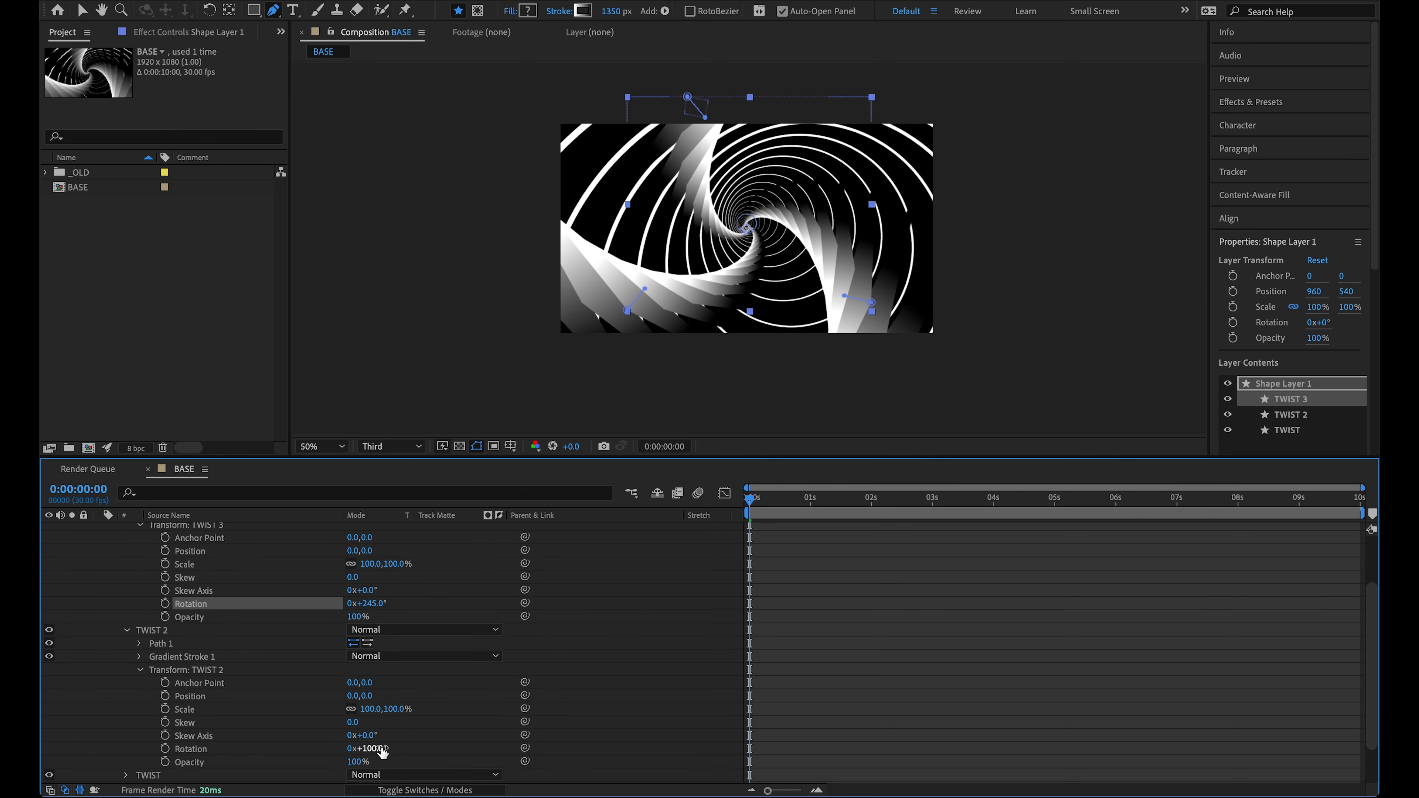
pyautogui.scroll(-1, 381, 749)
pyautogui.moveTo(381, 740); pyautogui.dragTo(390, 739)
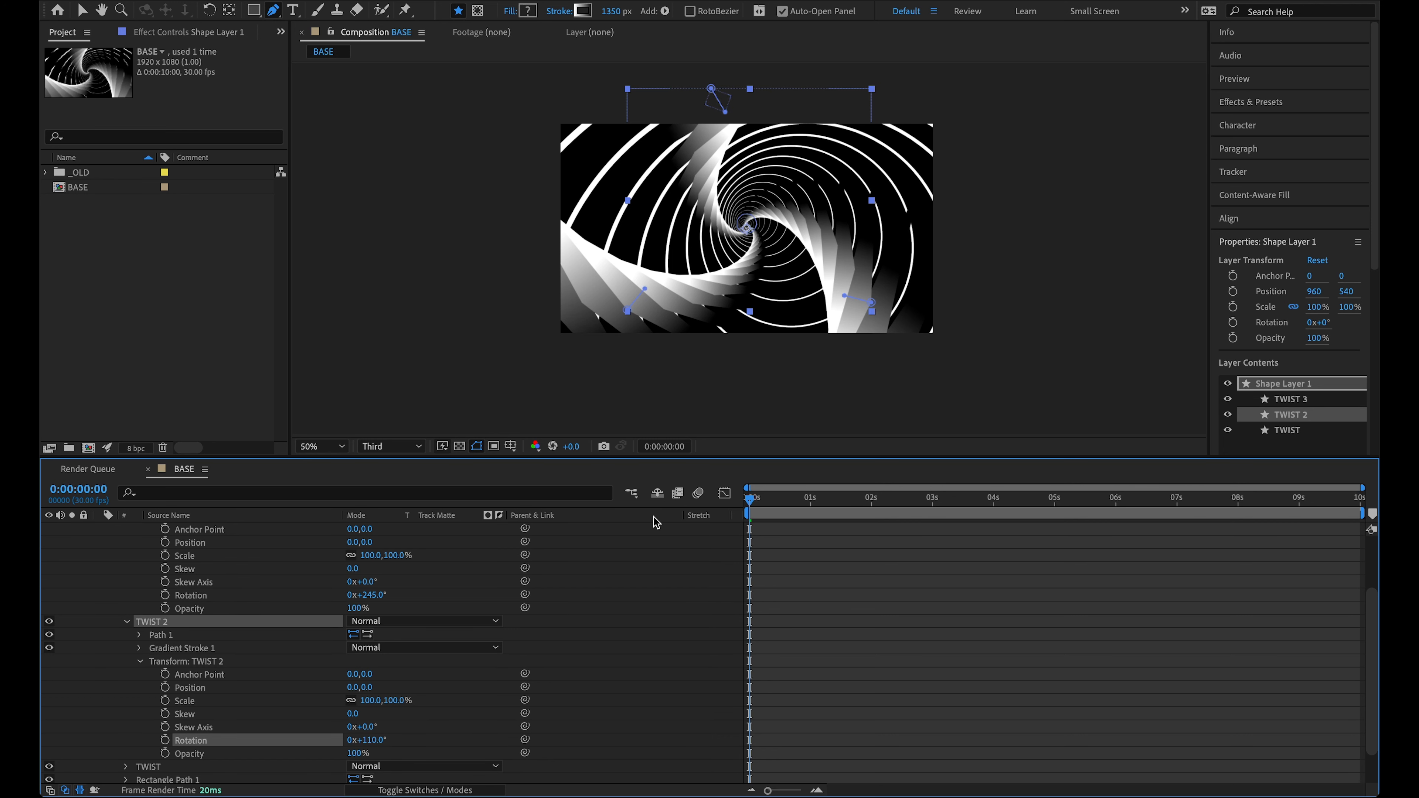
pyautogui.scroll(-5, 391, 605)
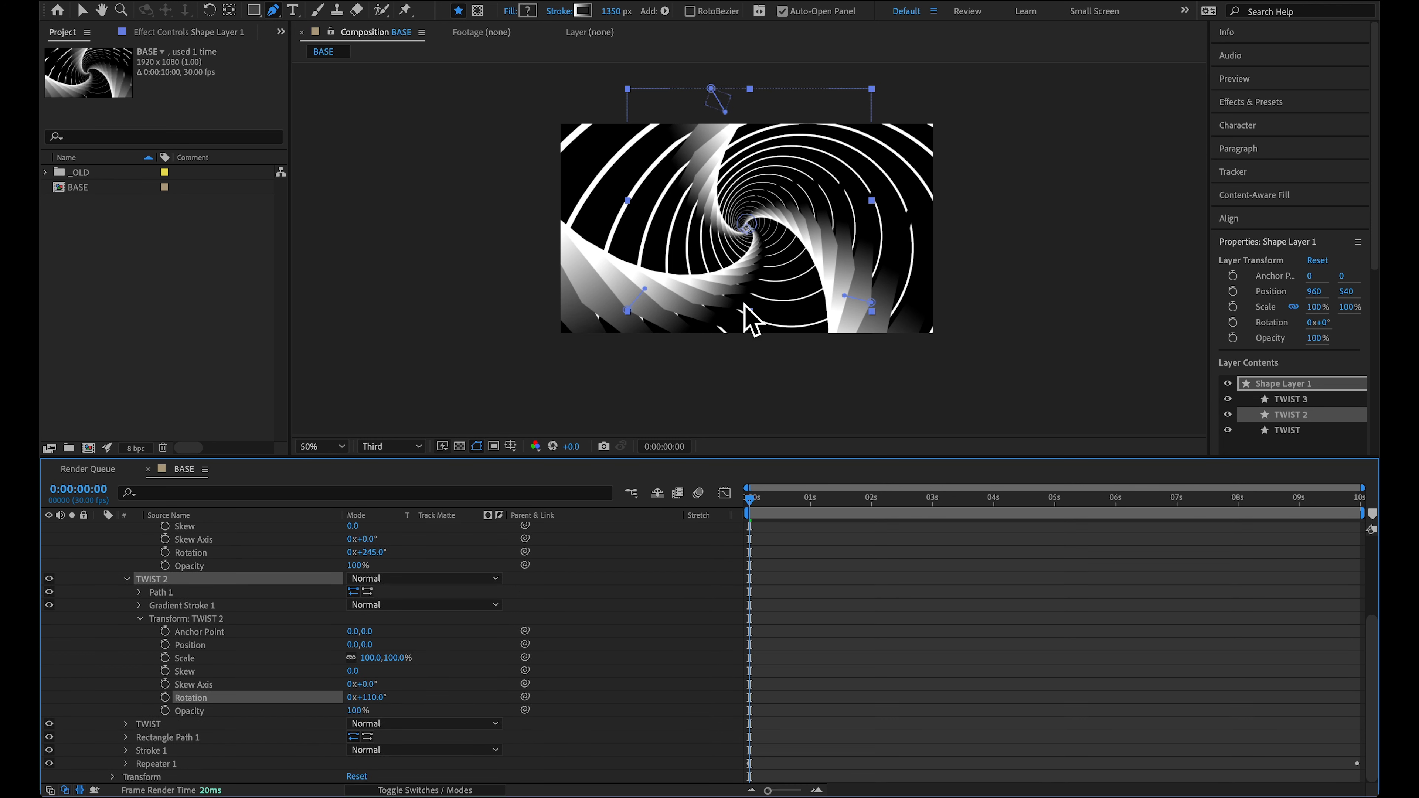
pyautogui.press('space')
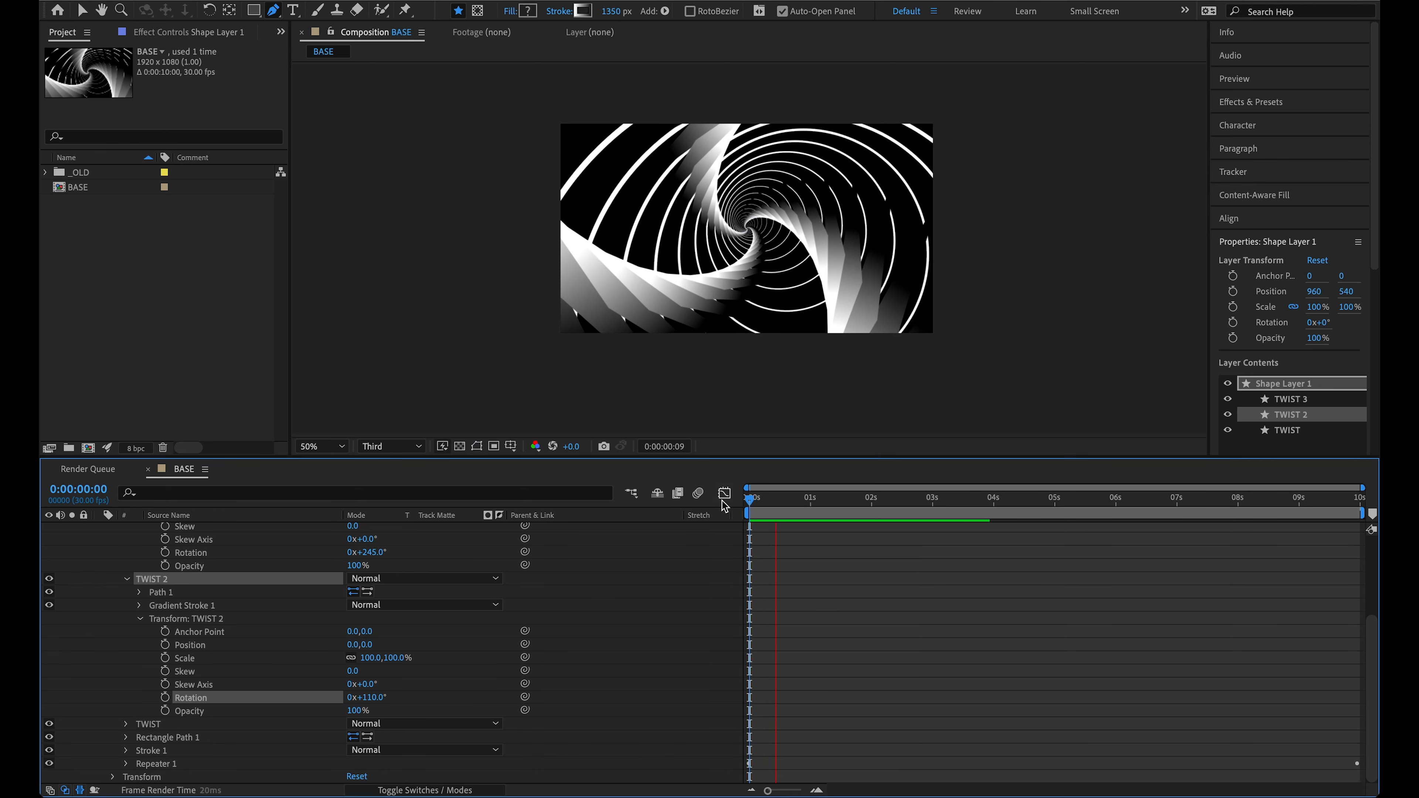
pyautogui.press('space')
pyautogui.moveTo(782, 497); pyautogui.dragTo(653, 503)
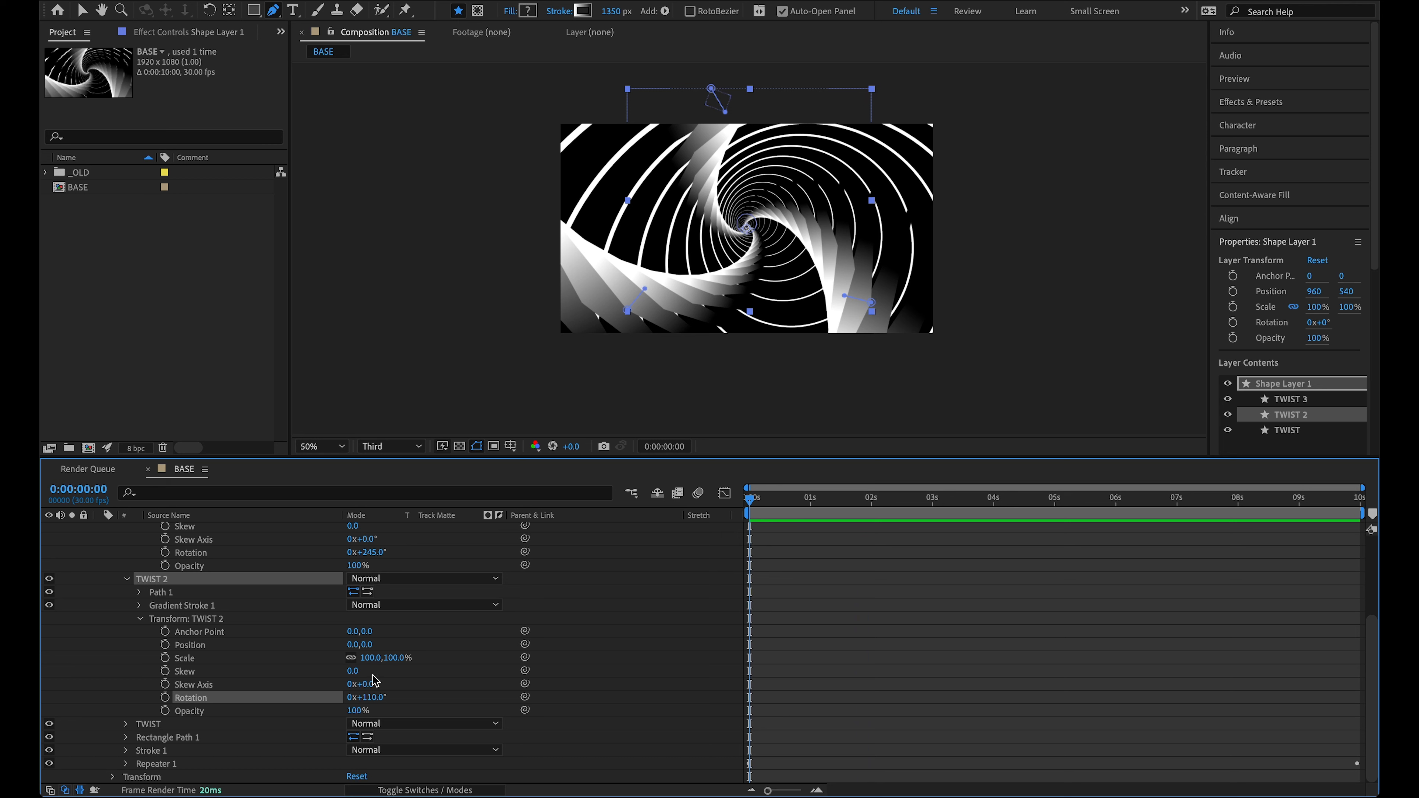
# Step: Try rotating the TWIST 3 group to 170°, and undo that rotation
pyautogui.moveTo(366, 553); pyautogui.dragTo(324, 559)
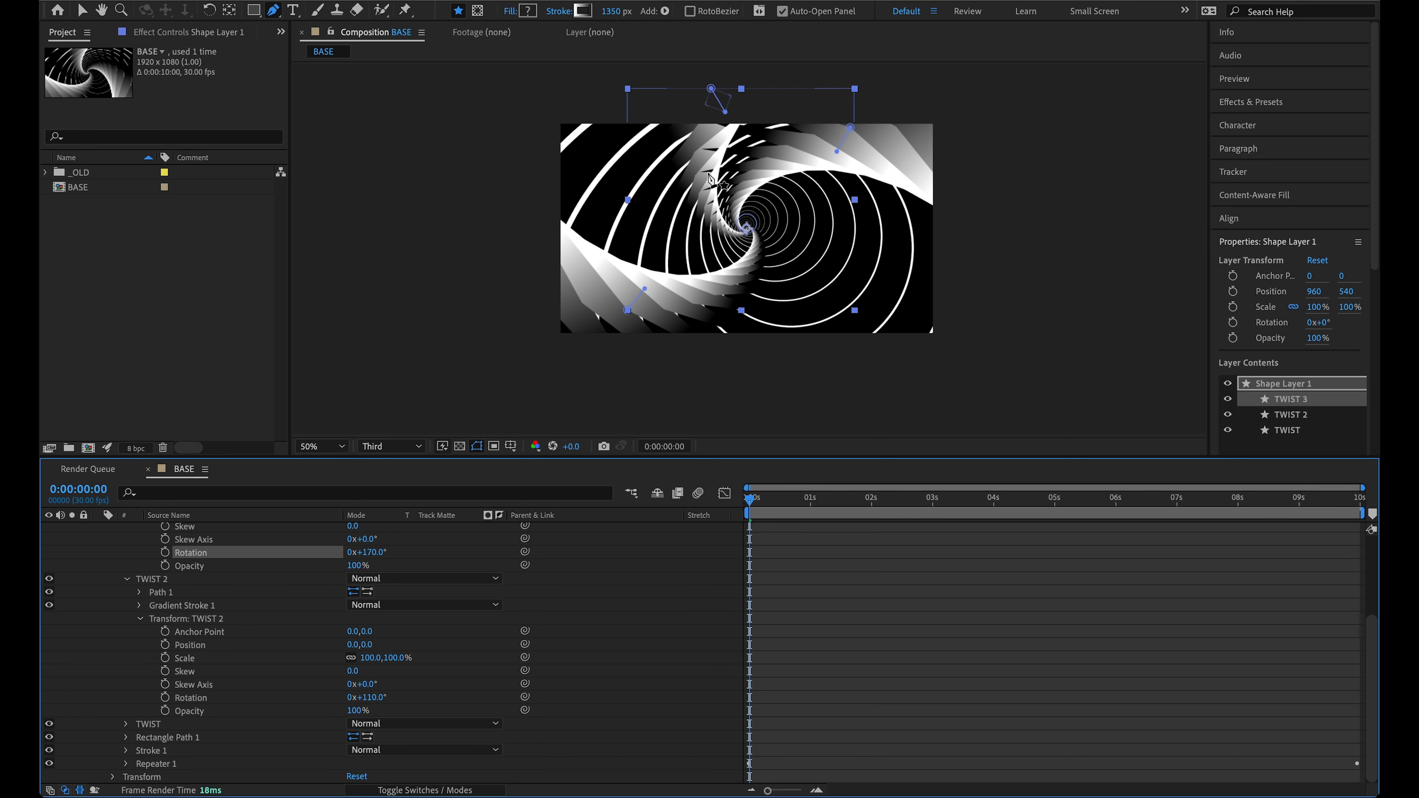
pyautogui.hotkey('ctrl', 'z')
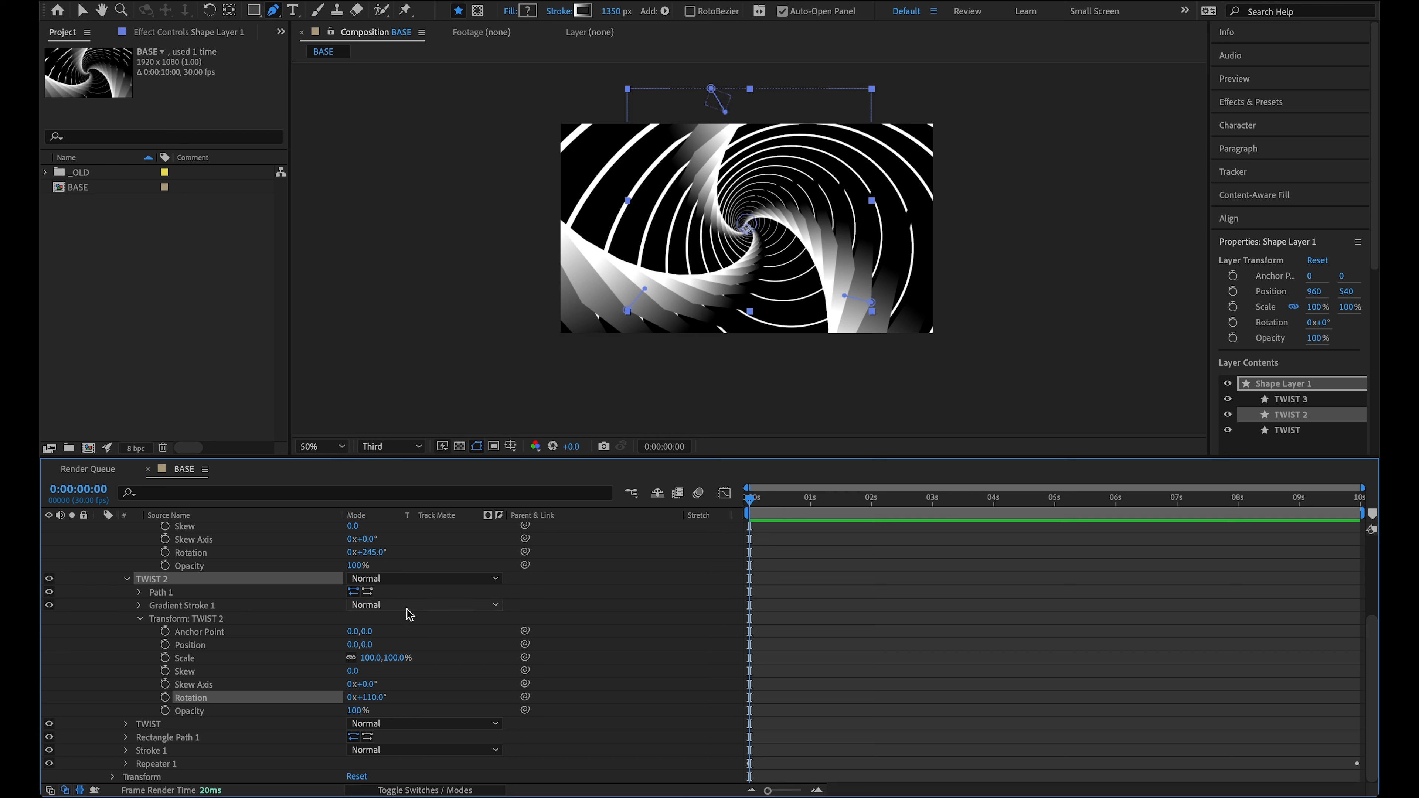
# Step: Set the TWIST 2 group's rotation to 115° and switch to the Selection tool
pyautogui.moveTo(375, 700); pyautogui.dragTo(377, 697)
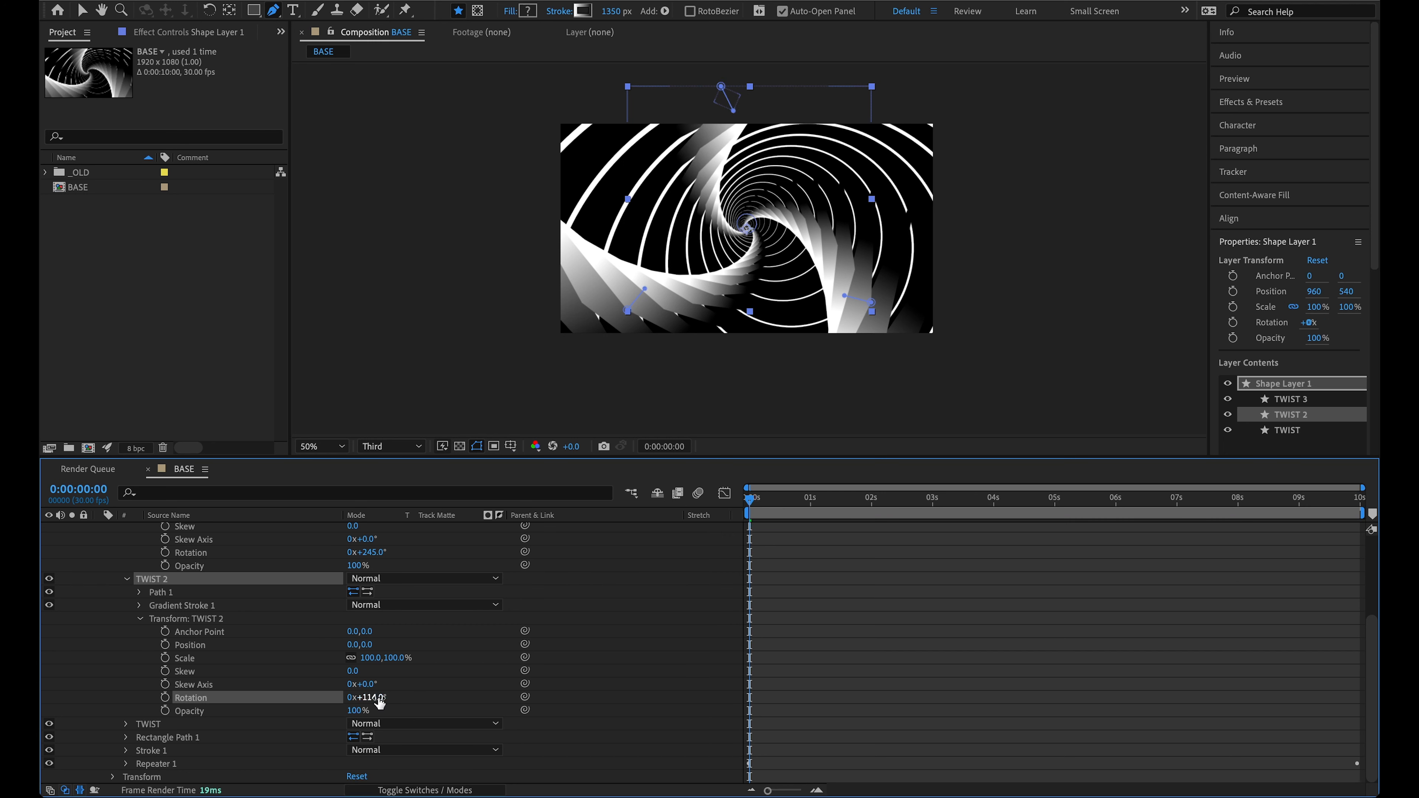
pyautogui.click(378, 699)
pyautogui.write('115')
pyautogui.press('Return')
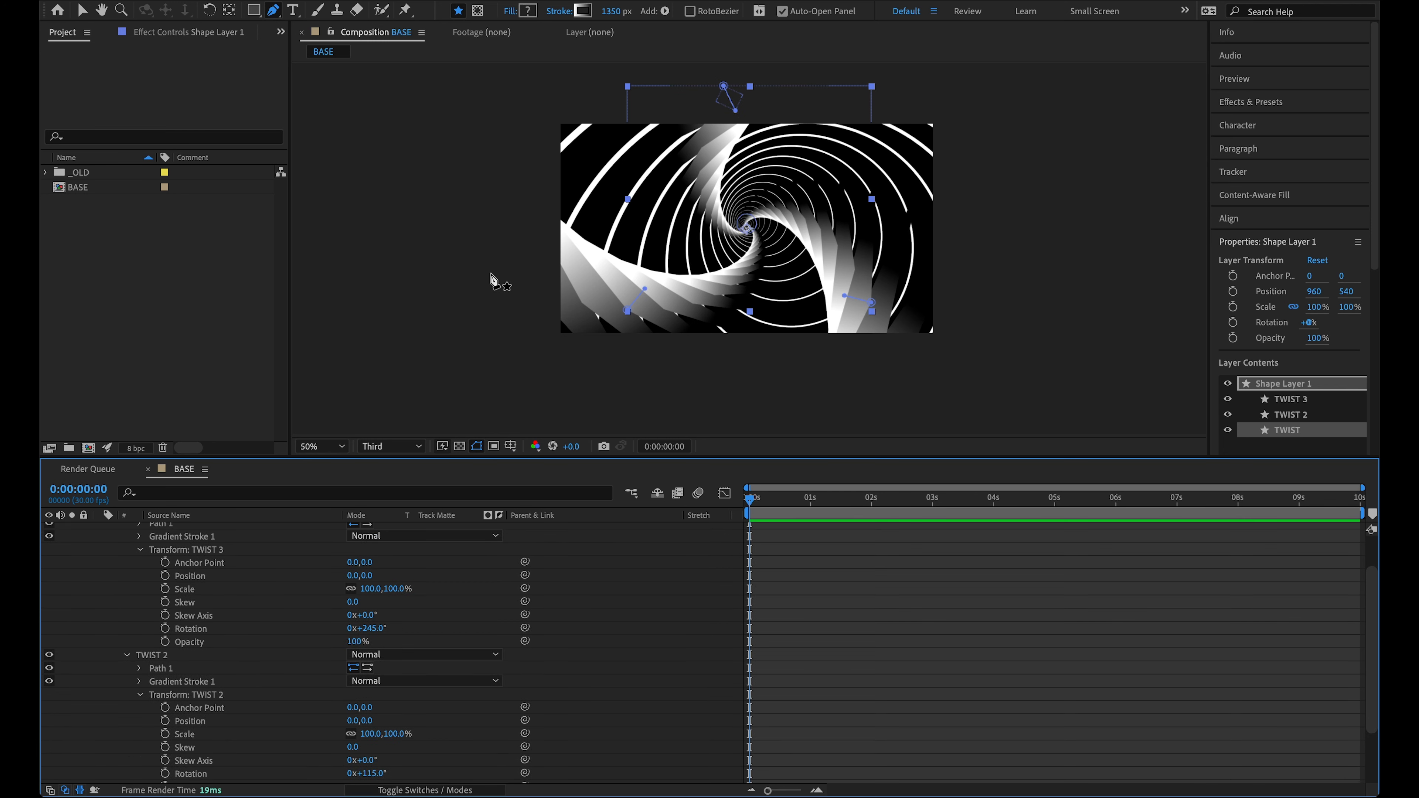
pyautogui.press('v')
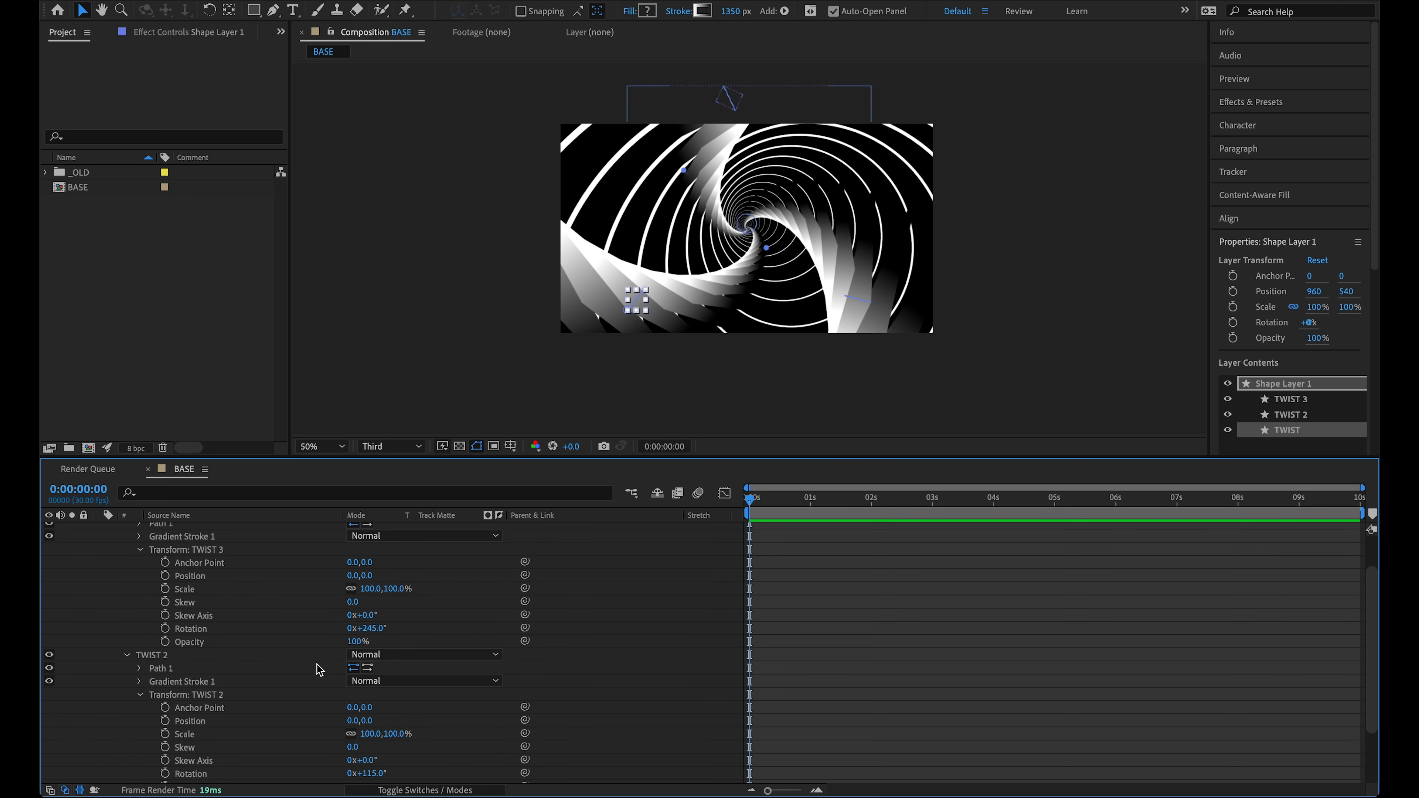
# Step: Collapse Shape Layer 1's properties and create a new composition named RENDER
pyautogui.scroll(2, 320, 670)
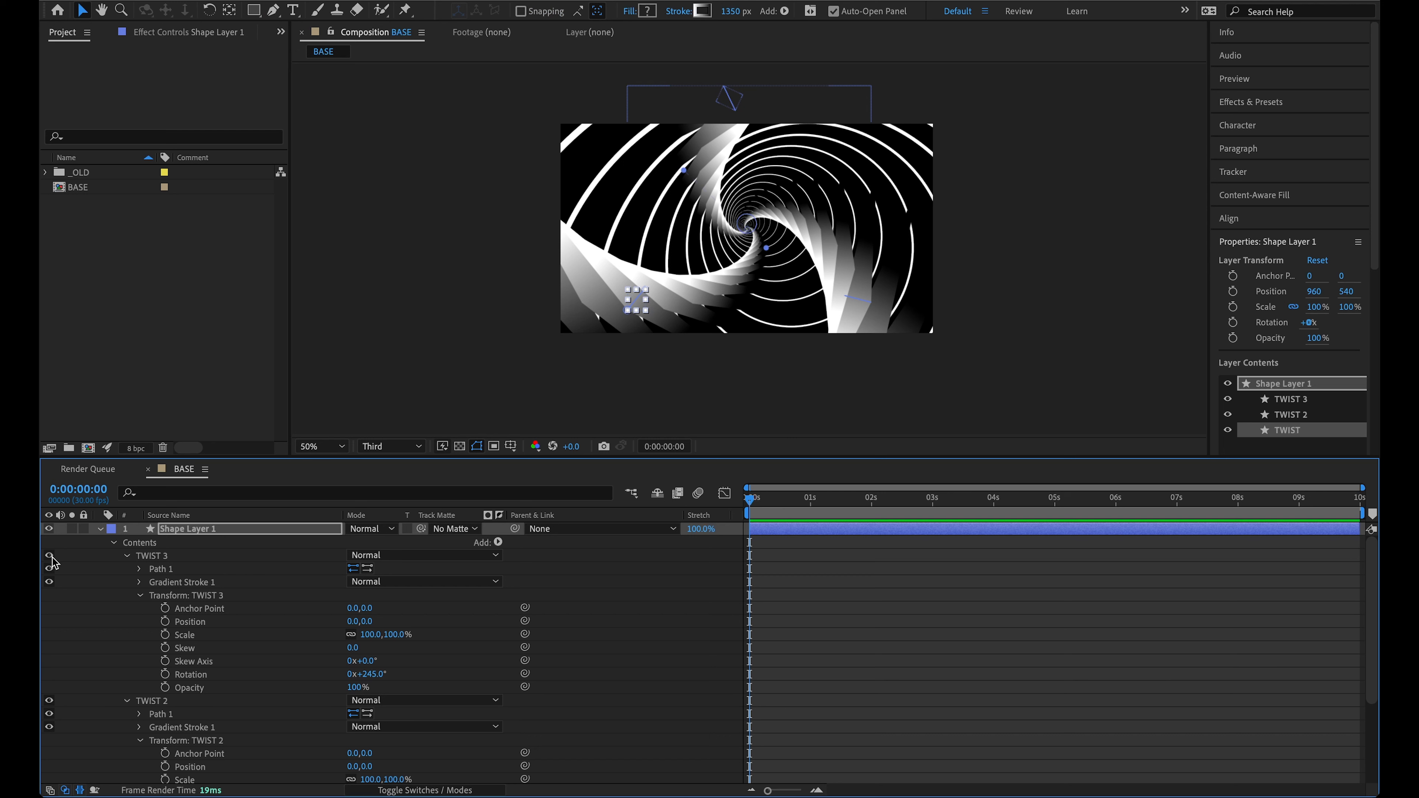
pyautogui.click(101, 529)
pyautogui.click(187, 548)
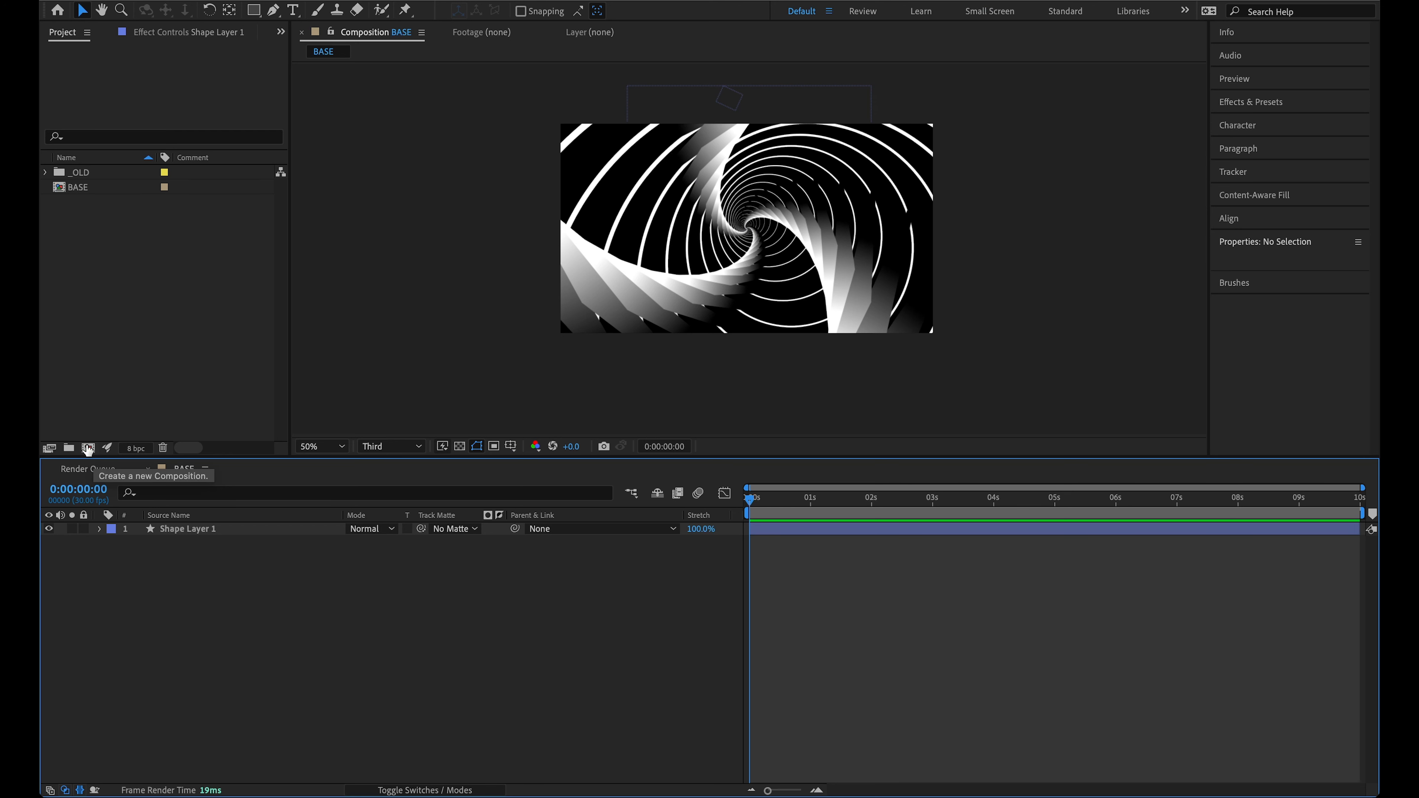
pyautogui.click(88, 448)
pyautogui.write('RENDER')
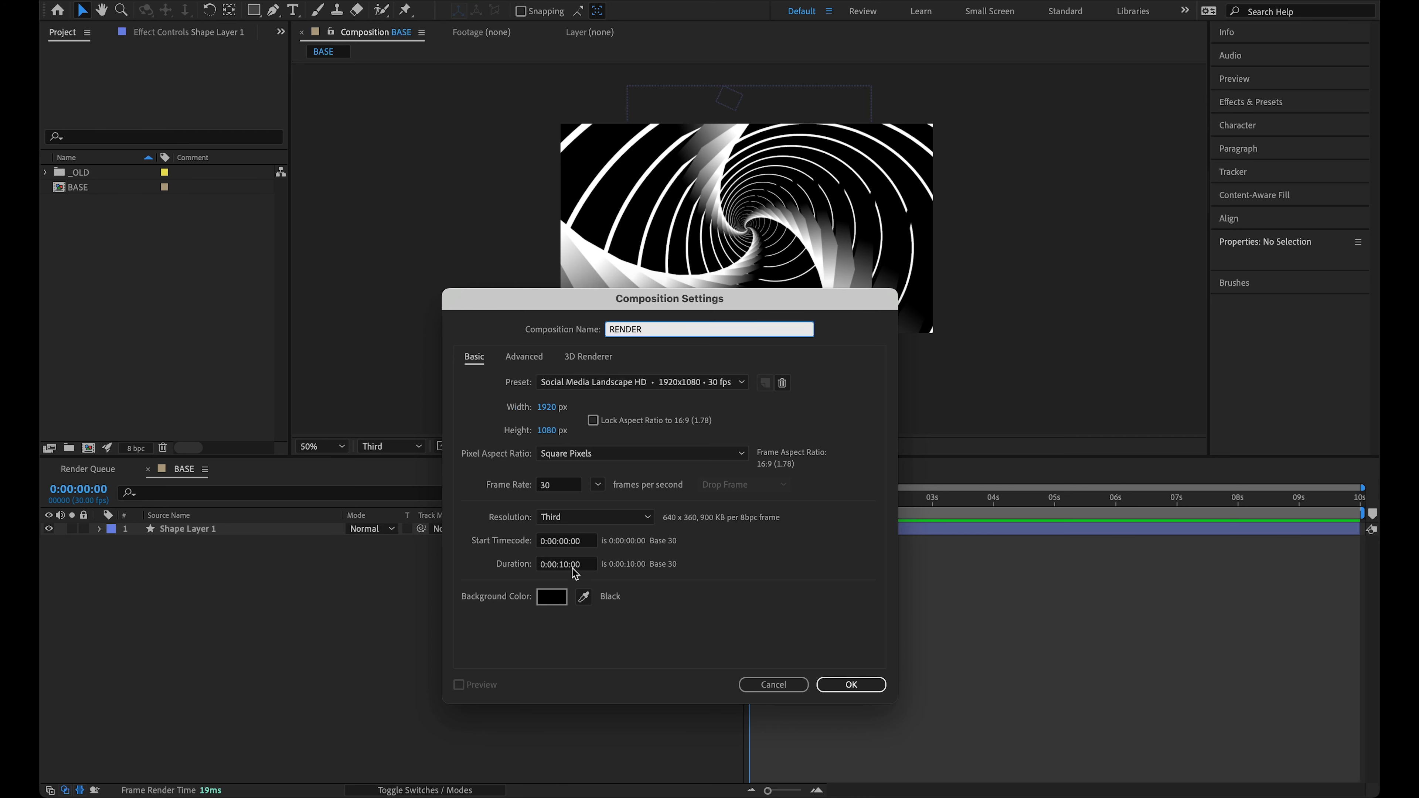
pyautogui.click(850, 683)
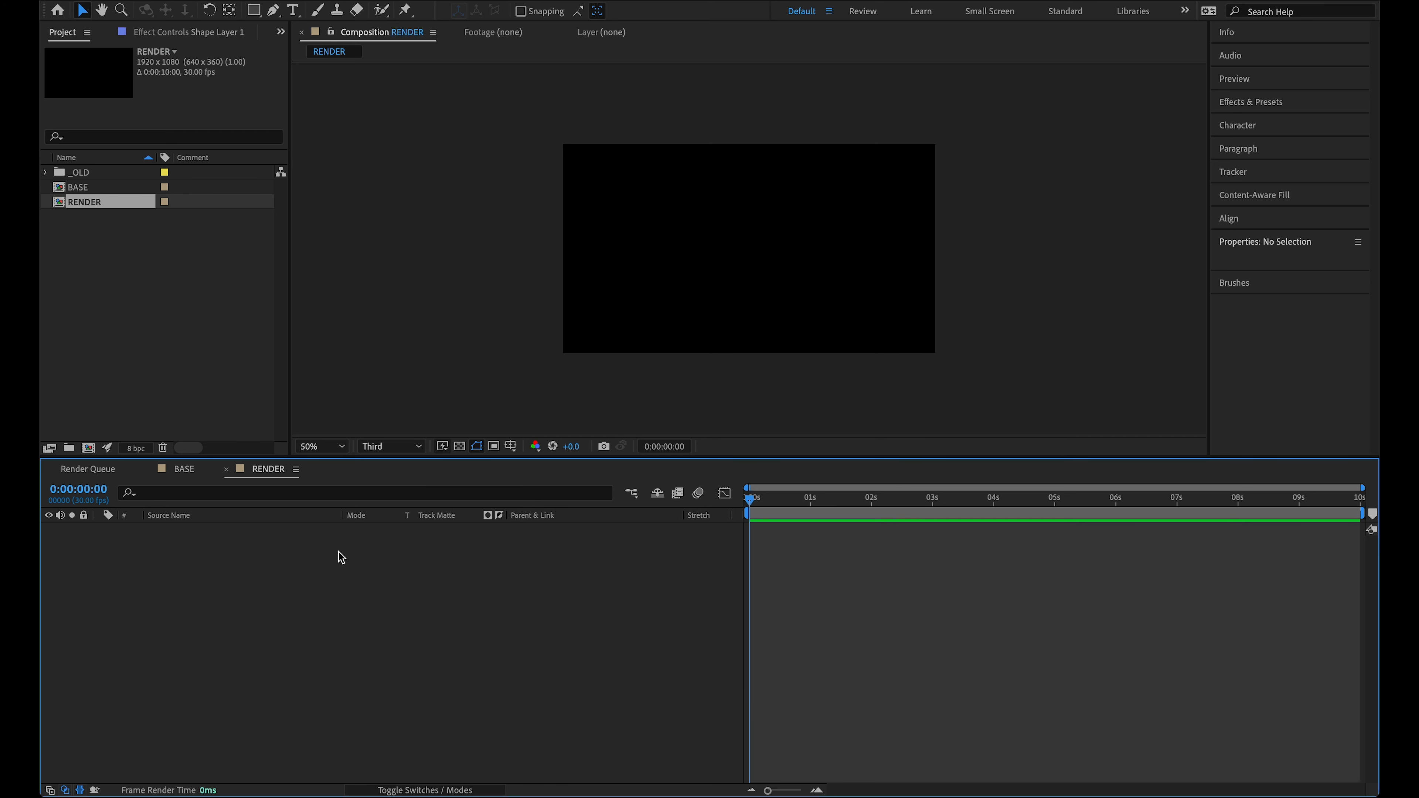
# Step: Add the BASE composition as a layer in RENDER, preview the animation and deselect the layer
pyautogui.click(113, 189)
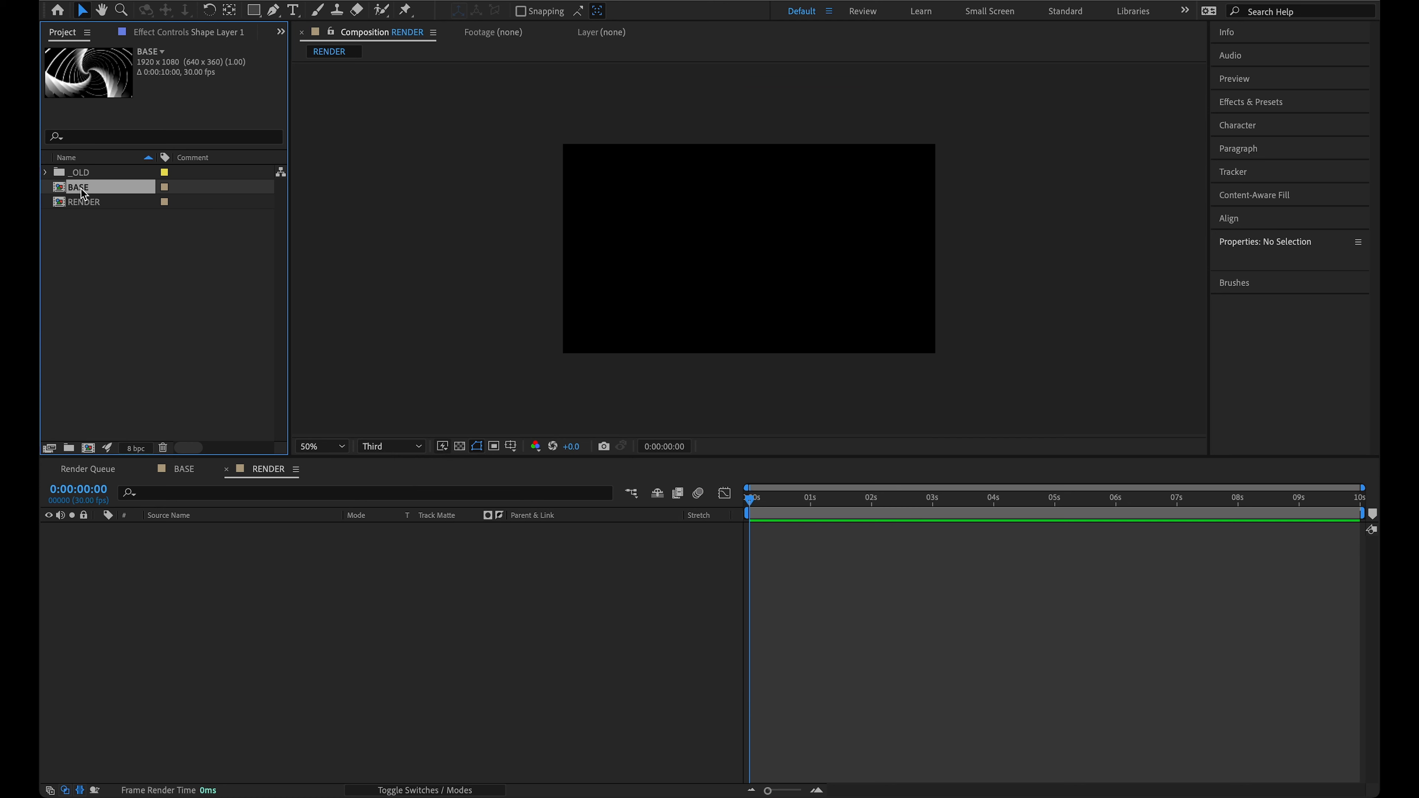
pyautogui.moveTo(82, 193); pyautogui.dragTo(238, 568)
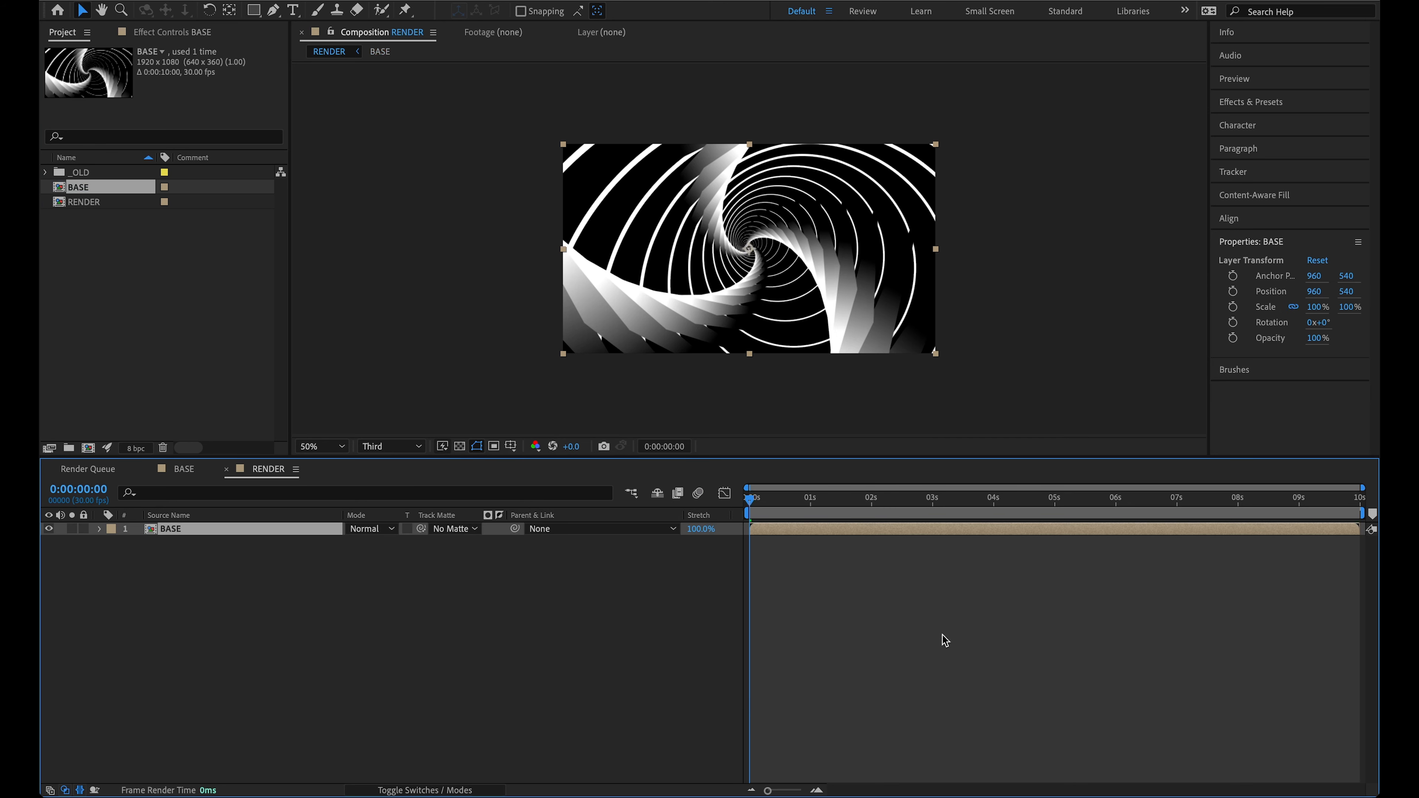
pyautogui.press('space')
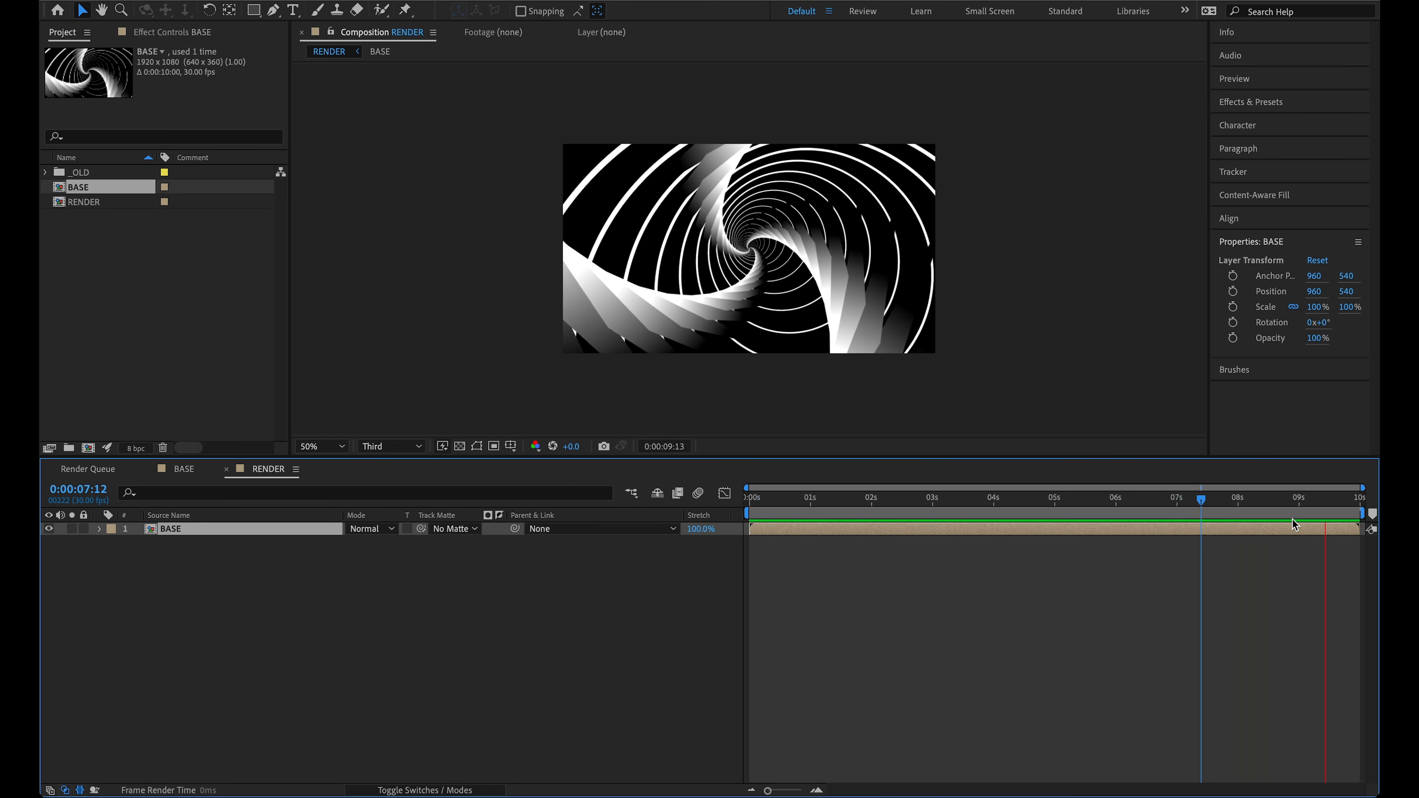
pyautogui.press('space')
pyautogui.click(221, 591)
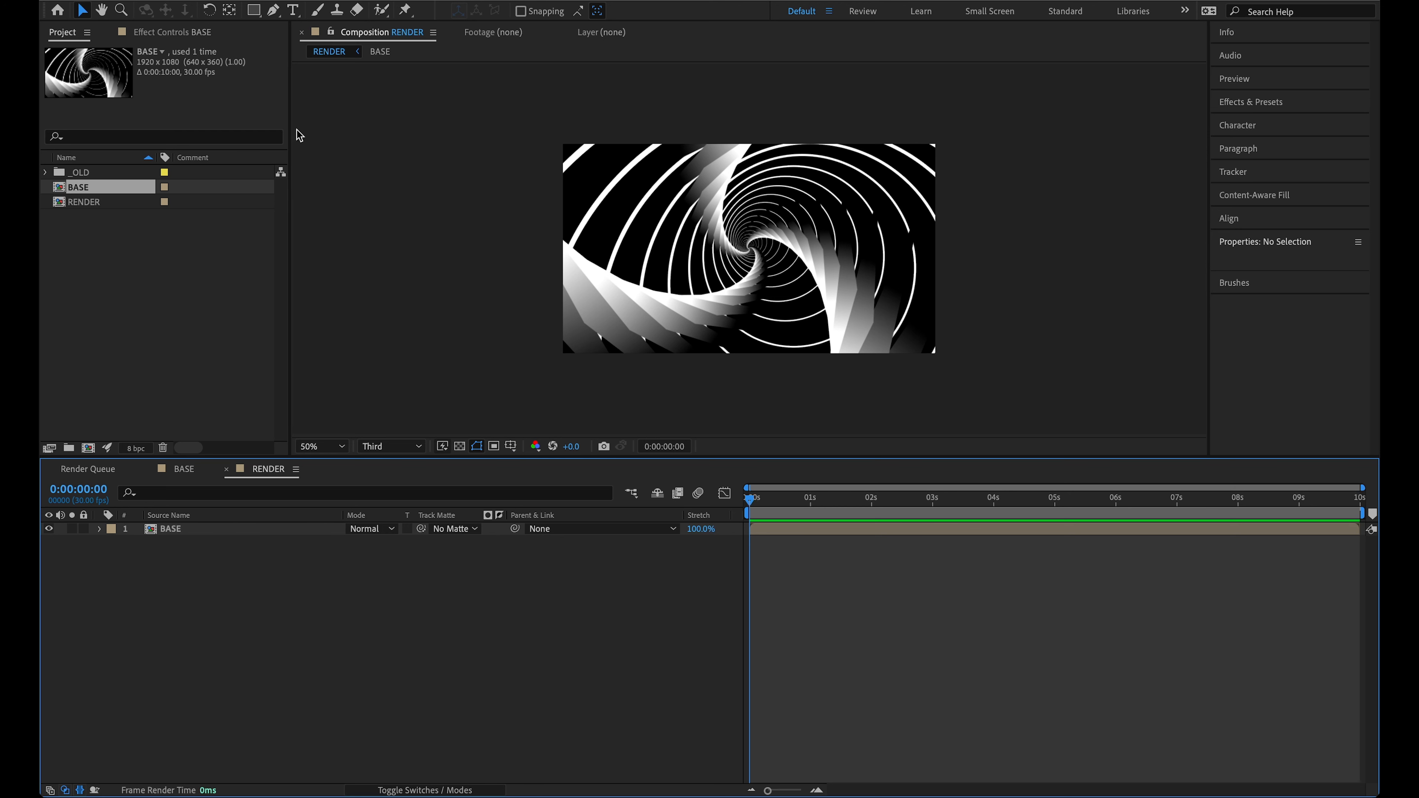
pyautogui.click(319, 1)
pyautogui.moveTo(320, 2)
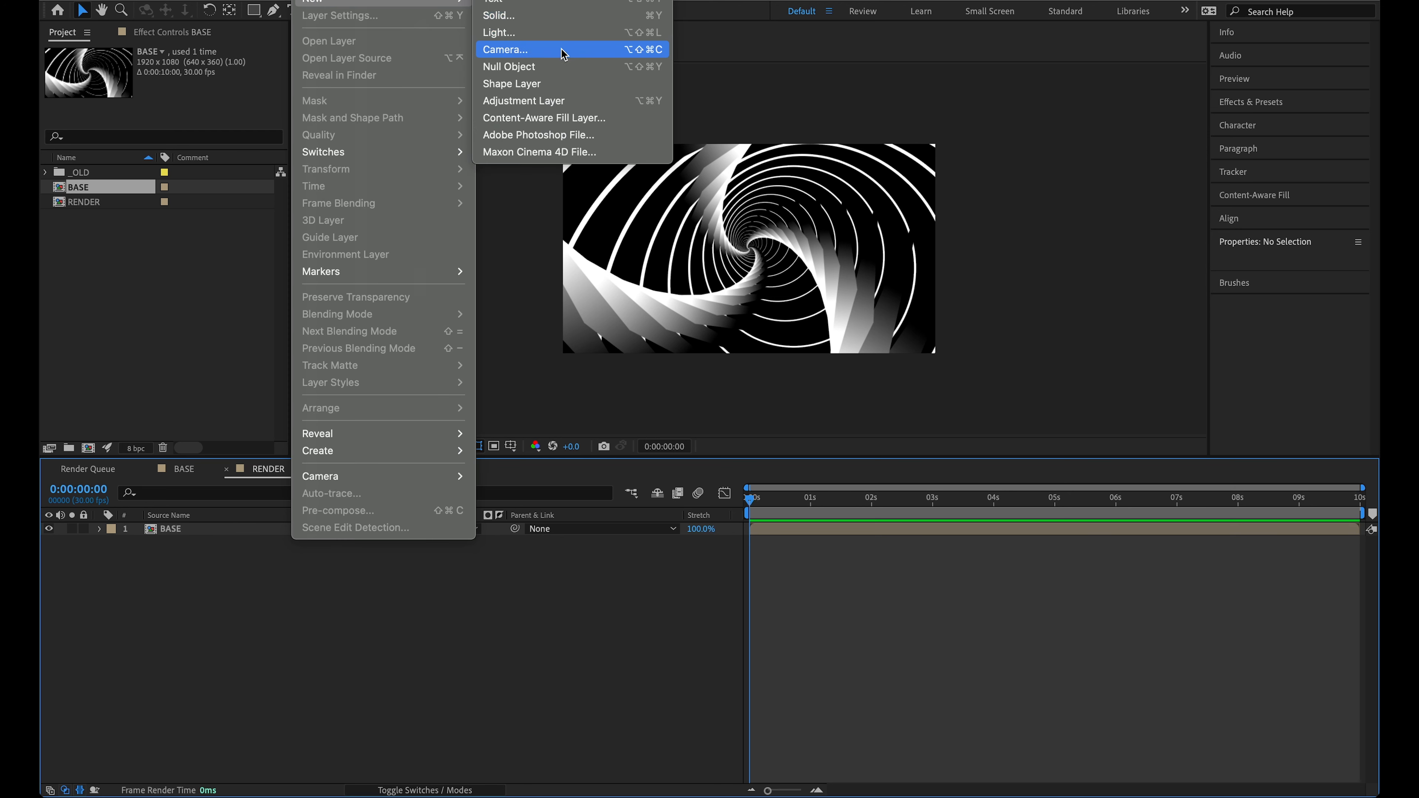
pyautogui.click(240, 655)
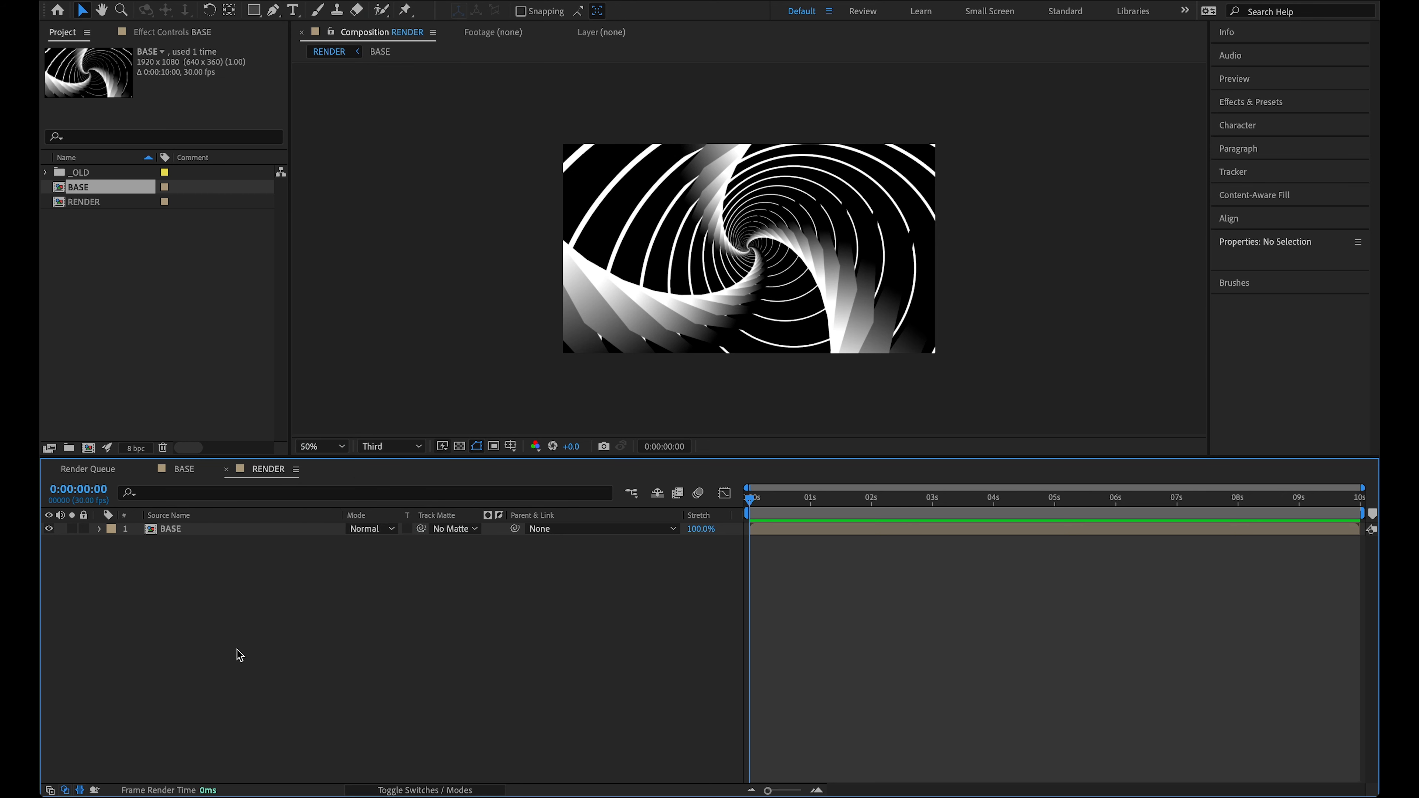
# Step: Add four adjustment layers above the BASE layer in the RENDER composition
pyautogui.rightClick(275, 575)
pyautogui.moveTo(290, 585)
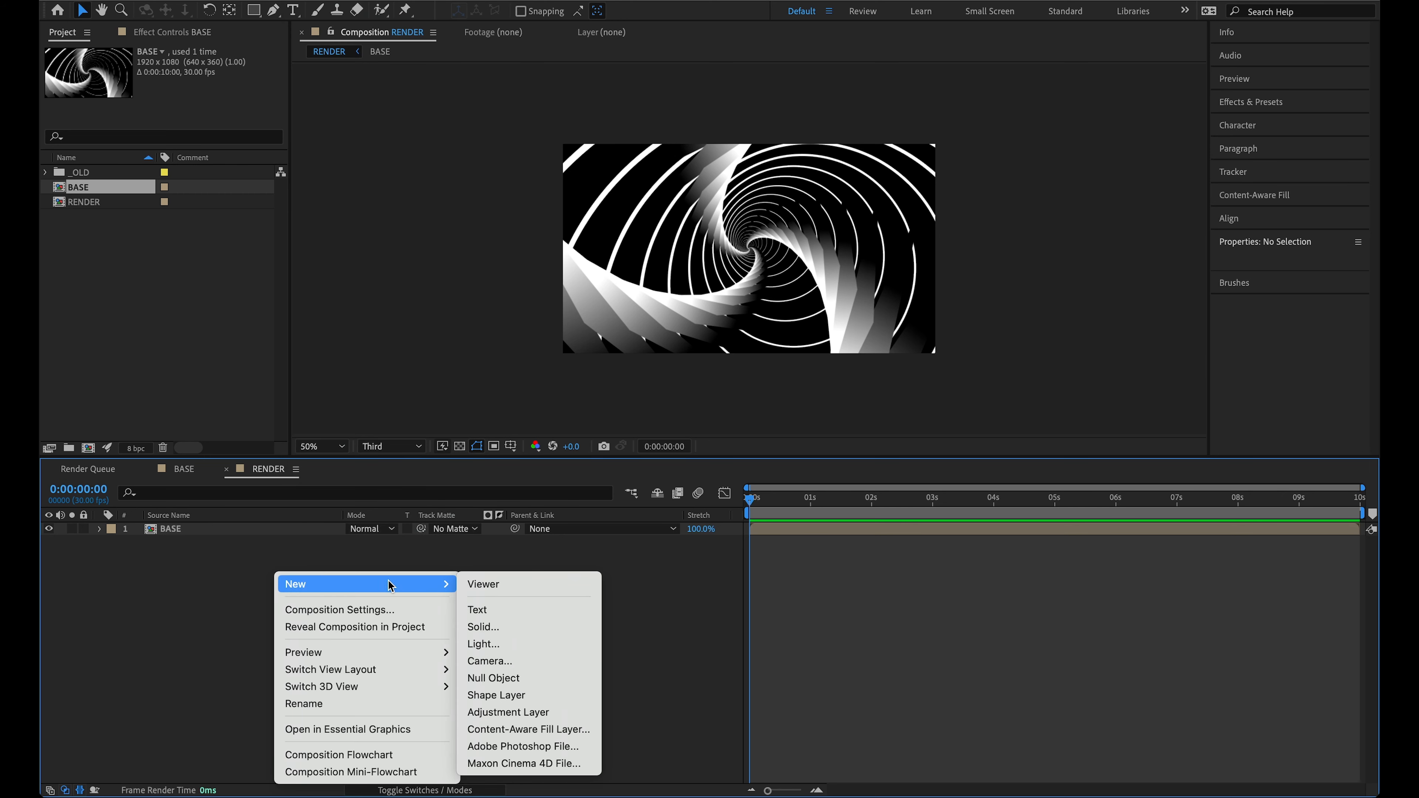
pyautogui.click(541, 709)
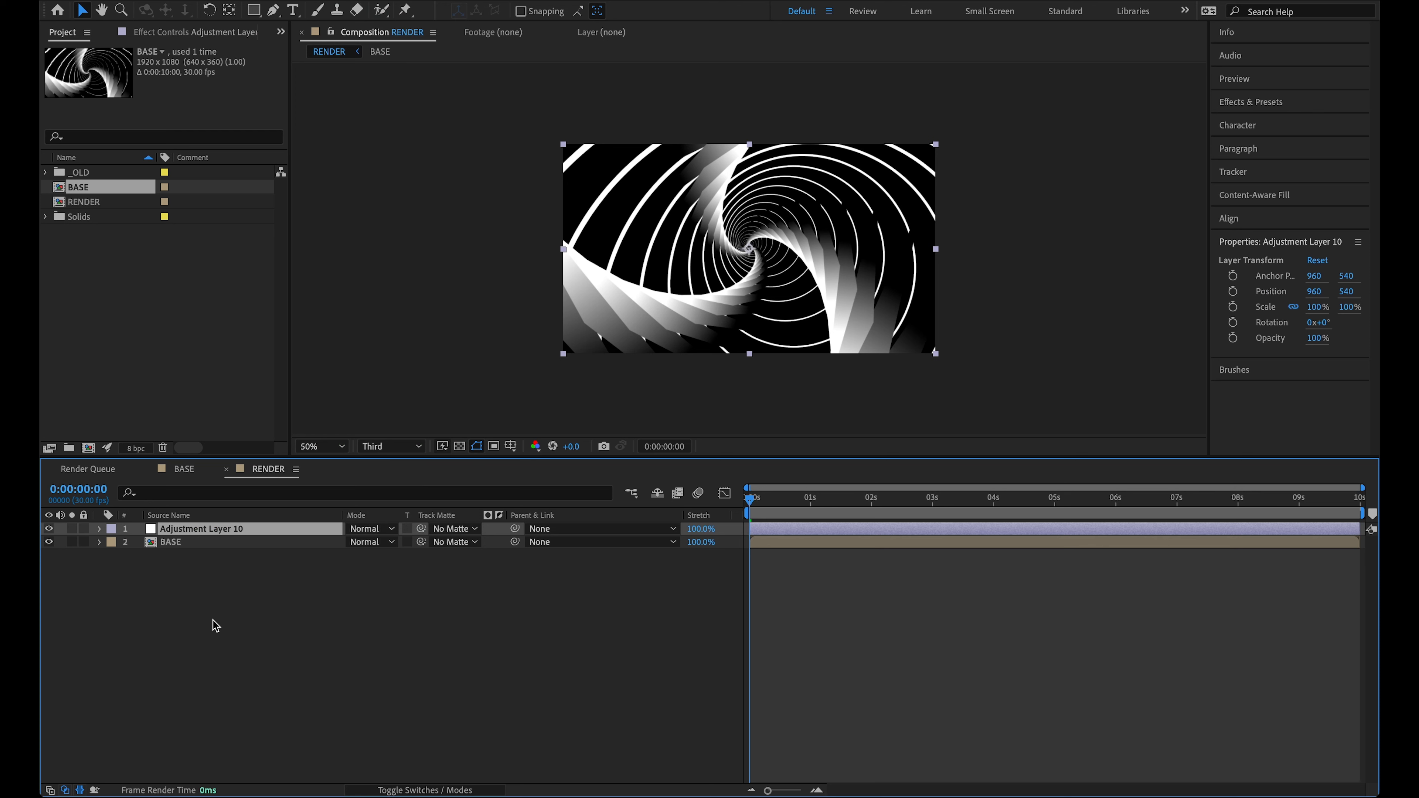
pyautogui.rightClick(245, 578)
pyautogui.moveTo(290, 591)
pyautogui.click(502, 722)
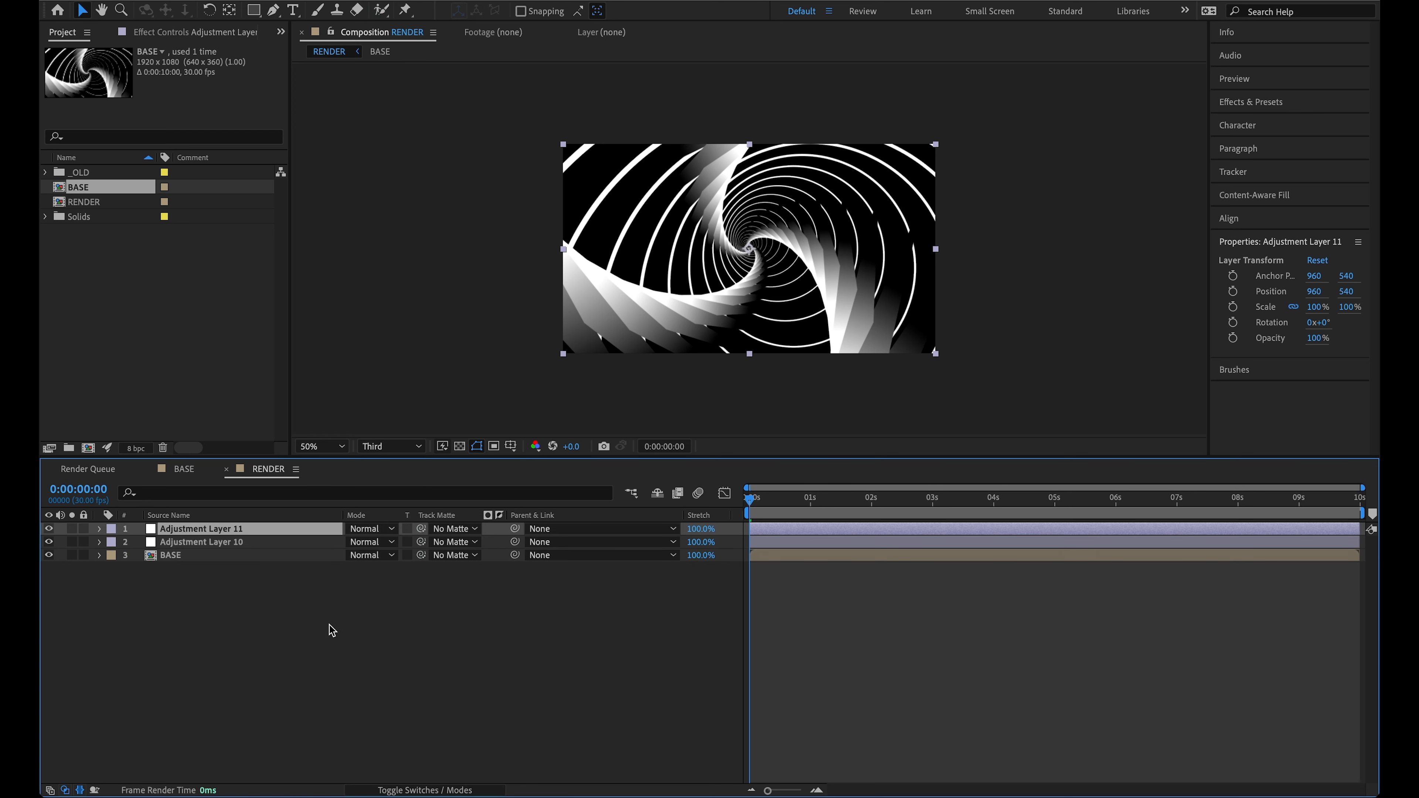
pyautogui.rightClick(261, 602)
pyautogui.moveTo(313, 613)
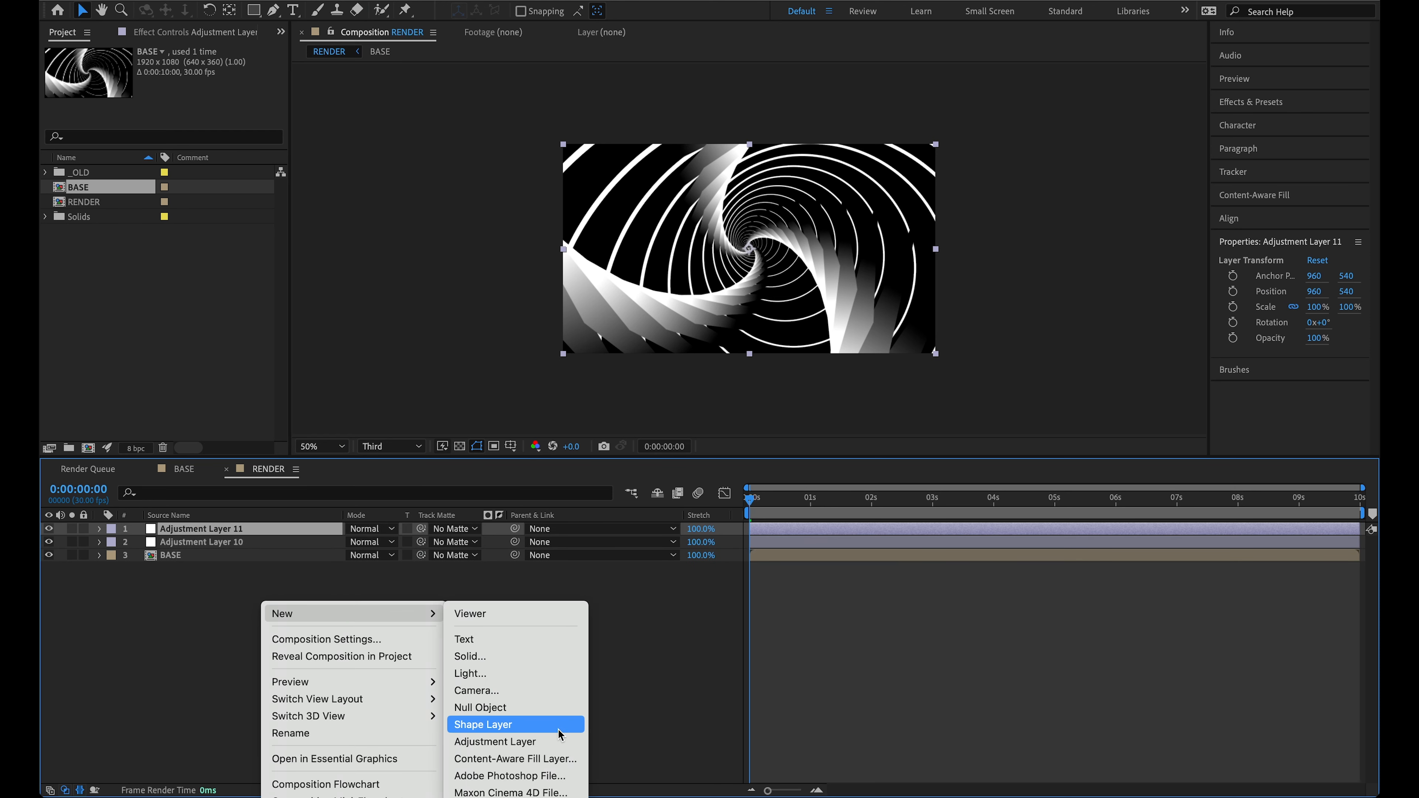
pyautogui.click(560, 740)
pyautogui.rightClick(299, 606)
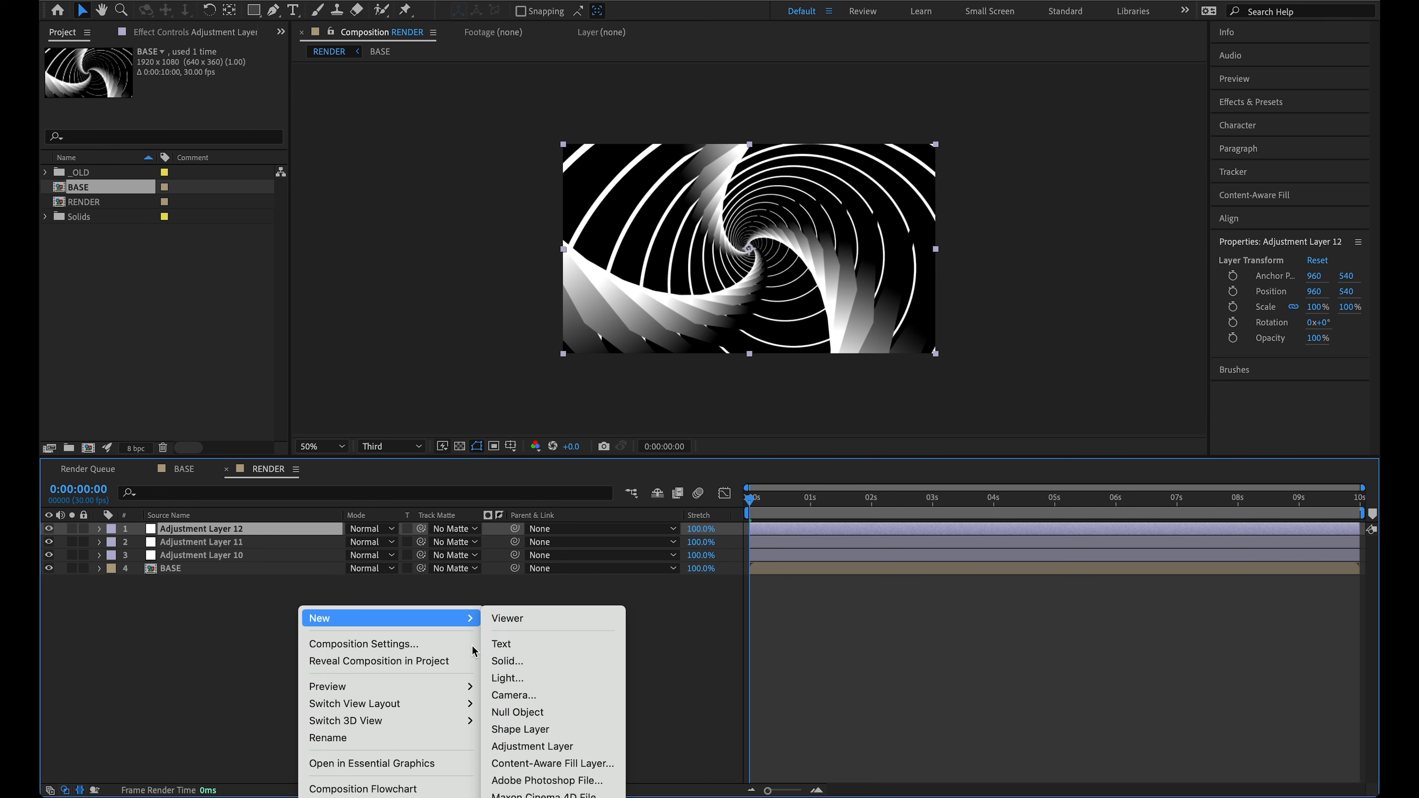
pyautogui.moveTo(416, 617)
pyautogui.click(552, 747)
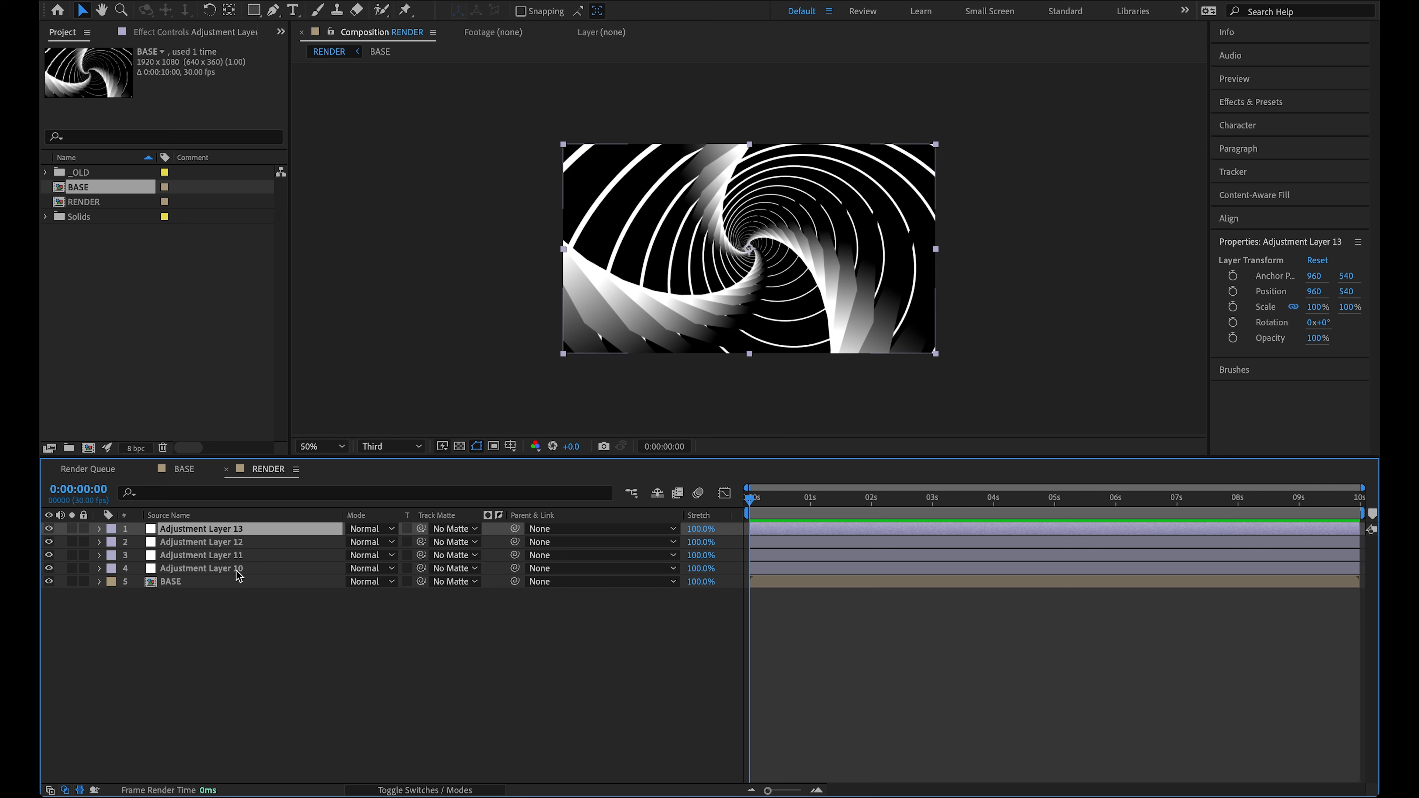
# Step: Rename the adjustment layer directly above BASE as BLOBBY and the next one up as BLUR
pyautogui.click(238, 570)
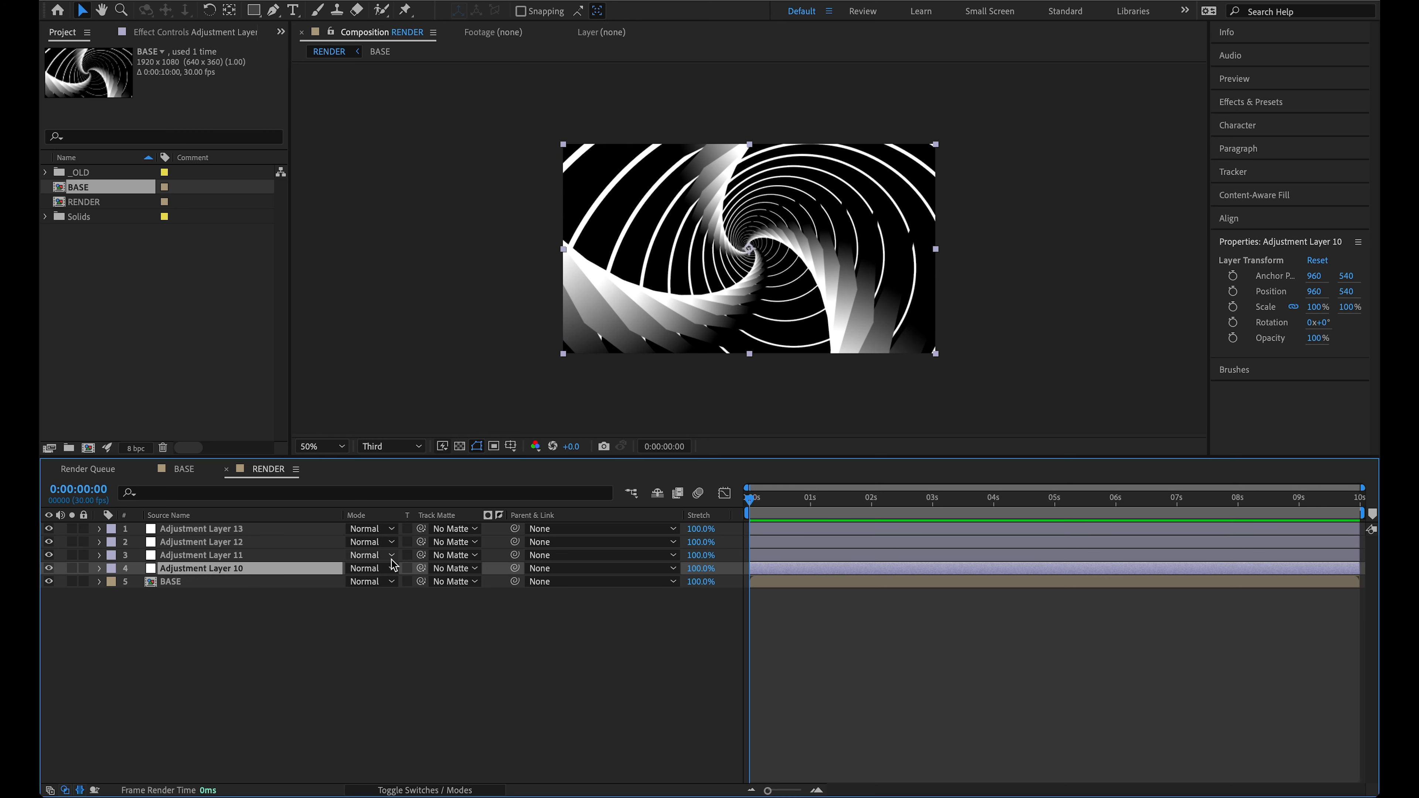
pyautogui.press('Return')
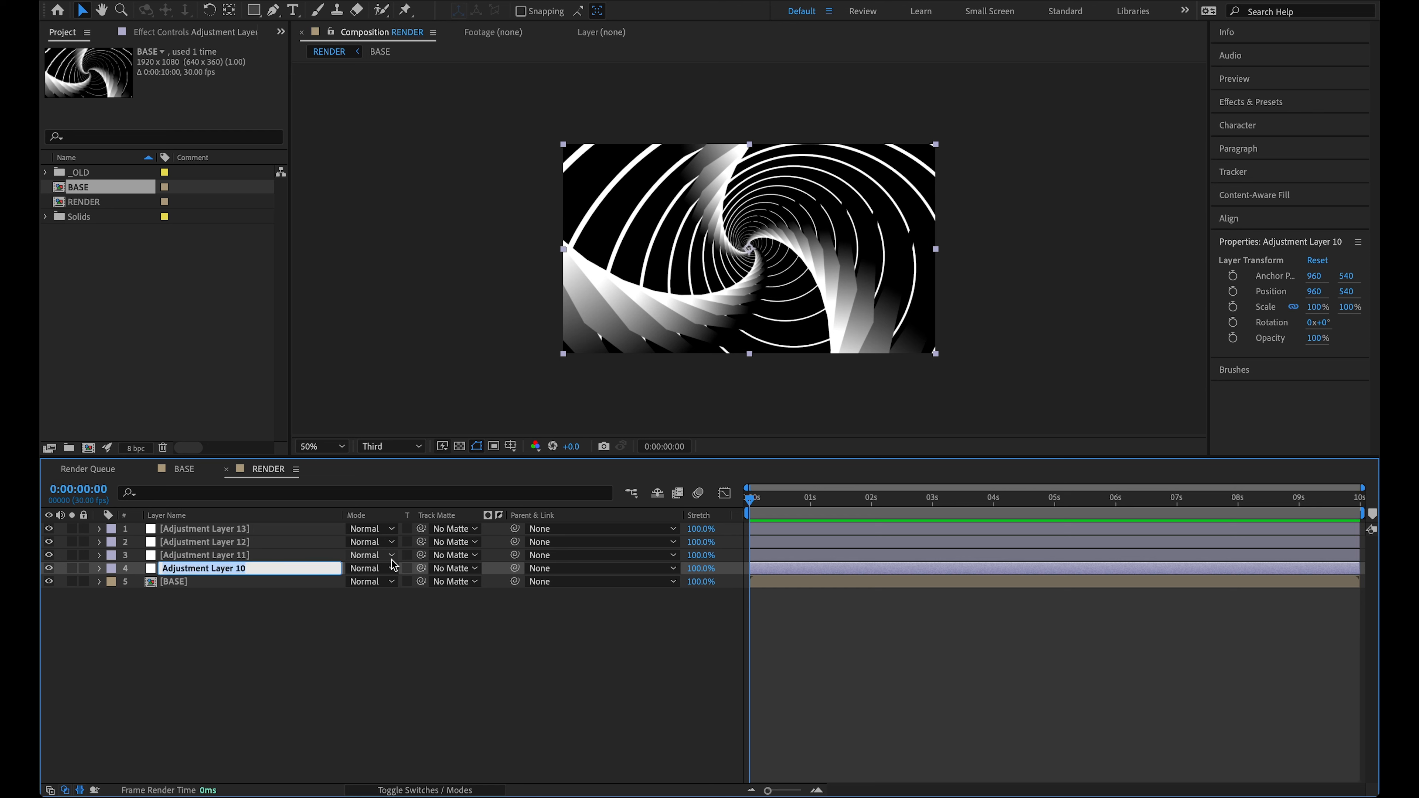
pyautogui.write('BLOBBY')
pyautogui.click(234, 556)
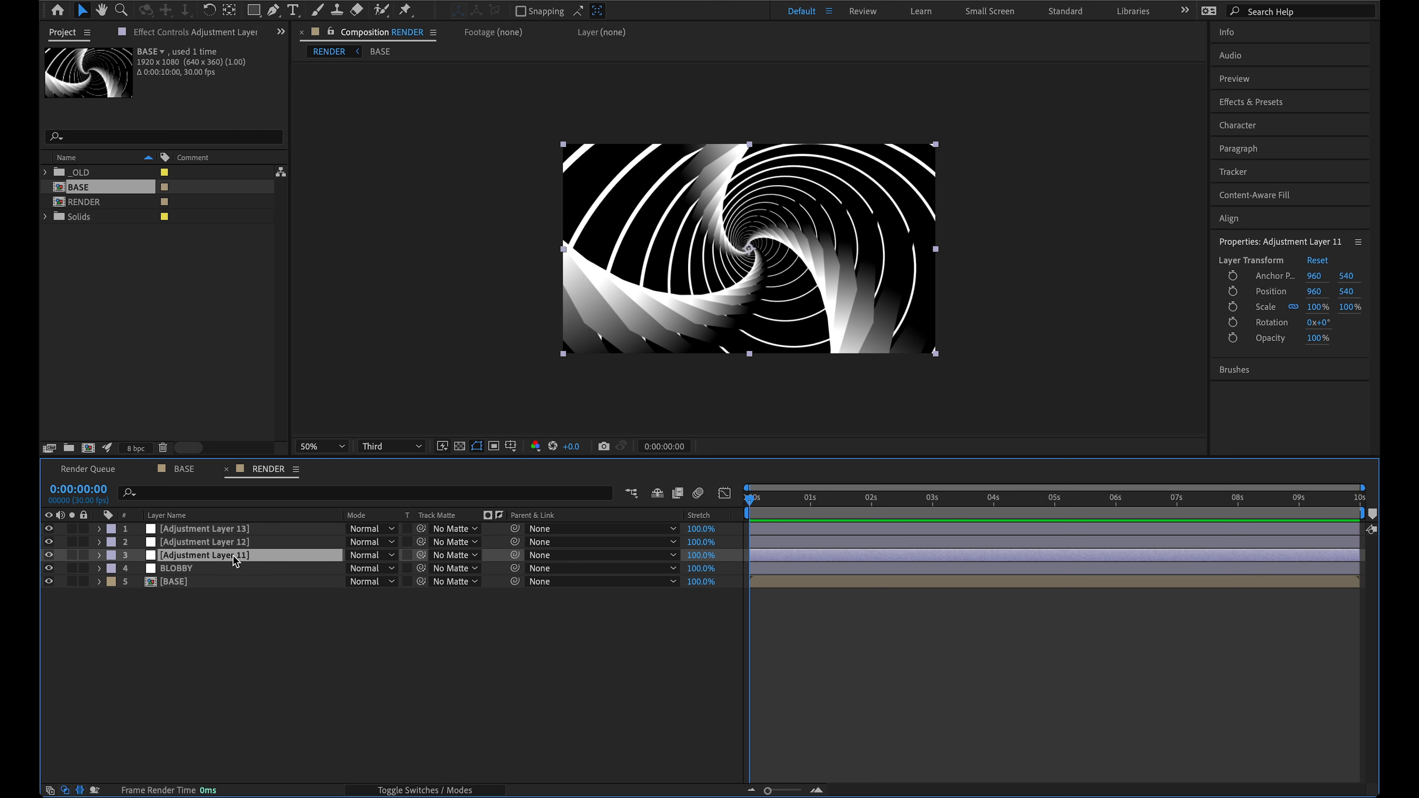
pyautogui.press('Return')
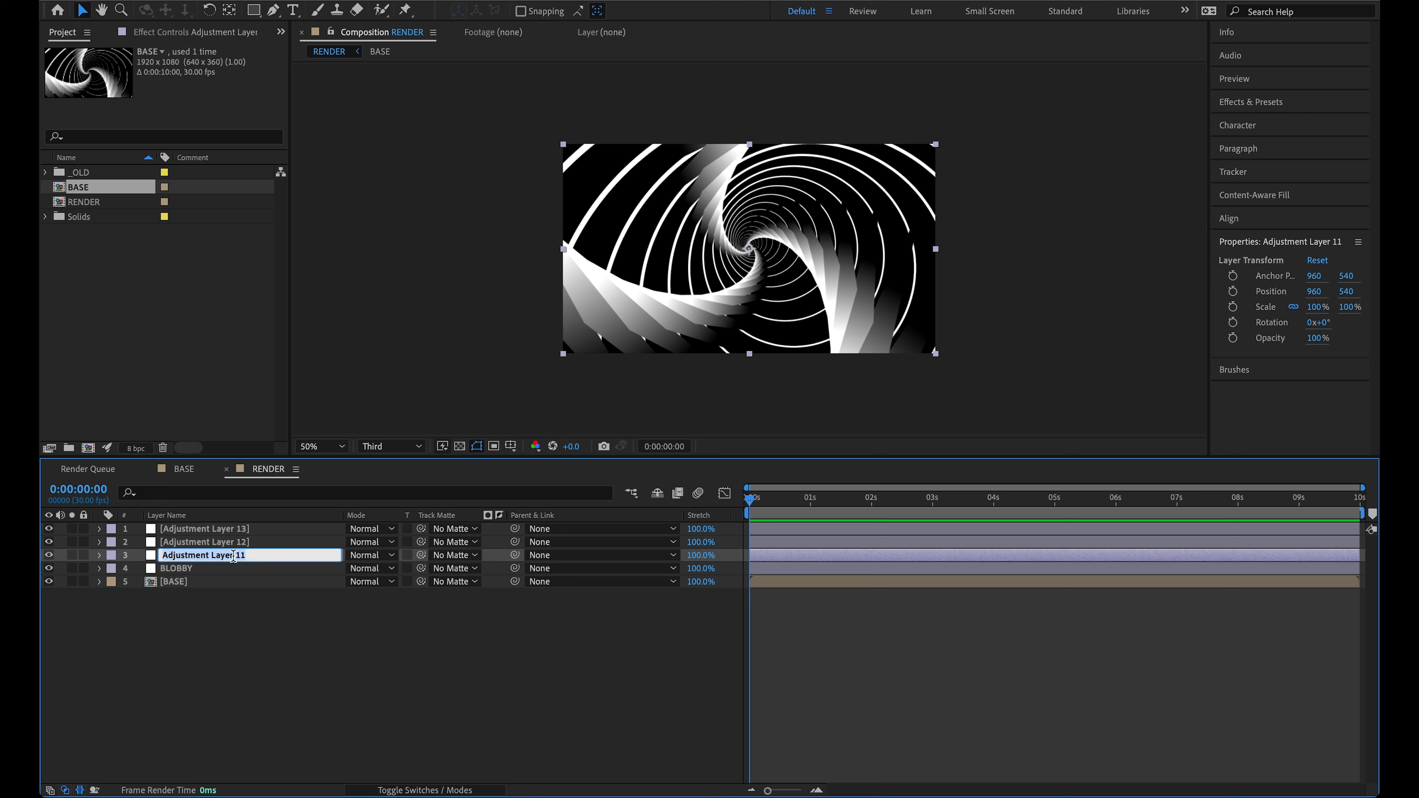
pyautogui.write('BLUR')
# Step: Rename the adjustment layer above BLUR as COLOR and the topmost one as GLOW
pyautogui.click(233, 542)
pyautogui.press('Return')
pyautogui.write('COLOR')
pyautogui.click(267, 531)
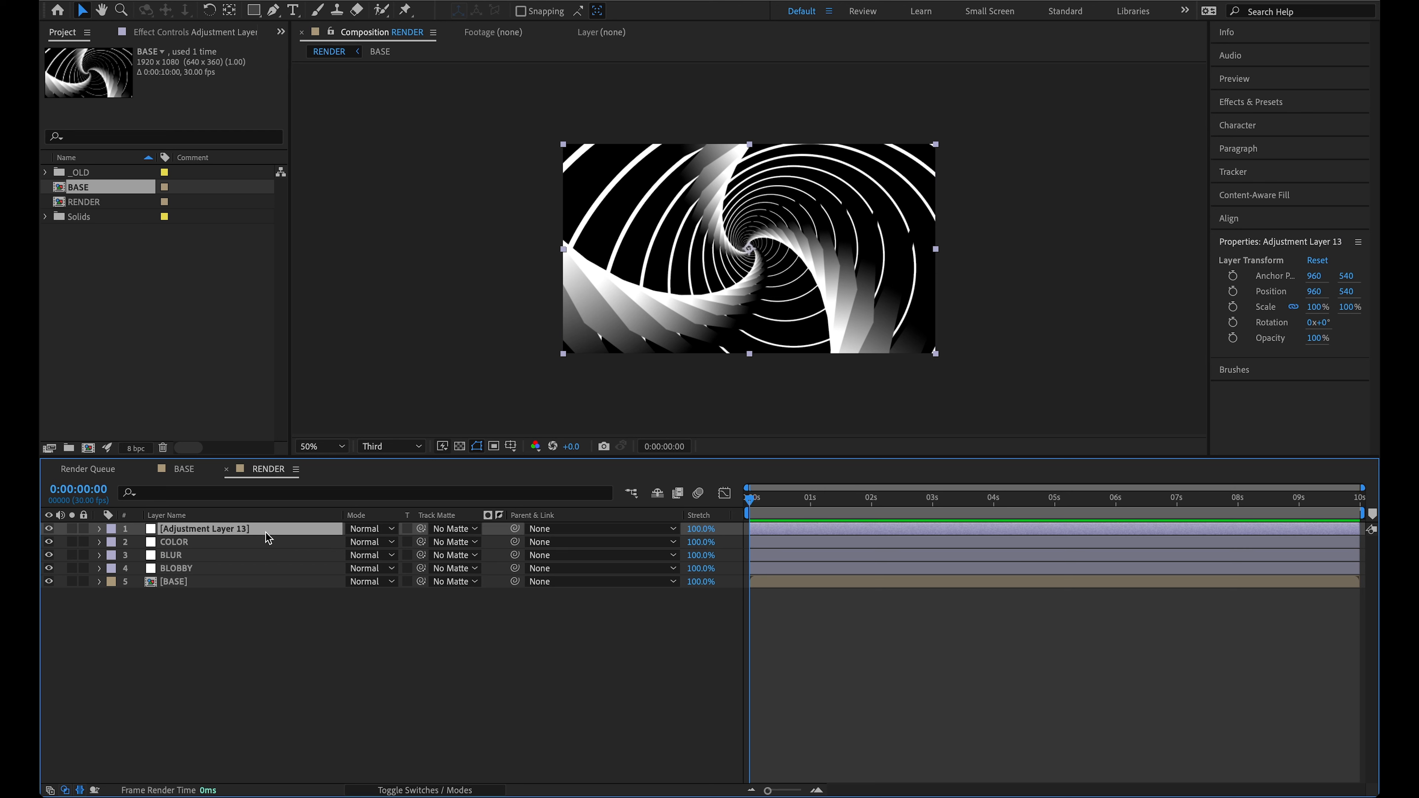
pyautogui.press('Return')
pyautogui.write('GL')
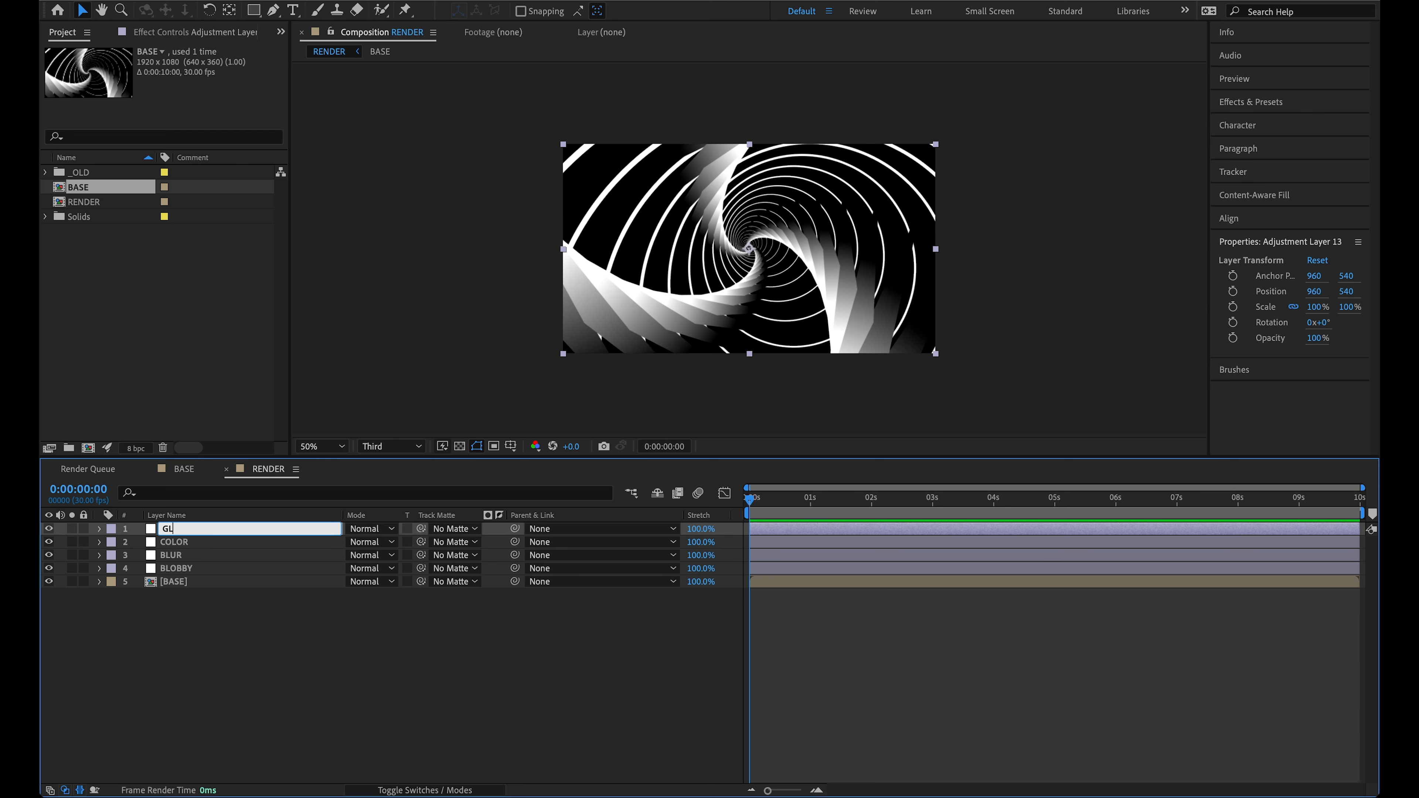
pyautogui.write('OW')
pyautogui.press('Return')
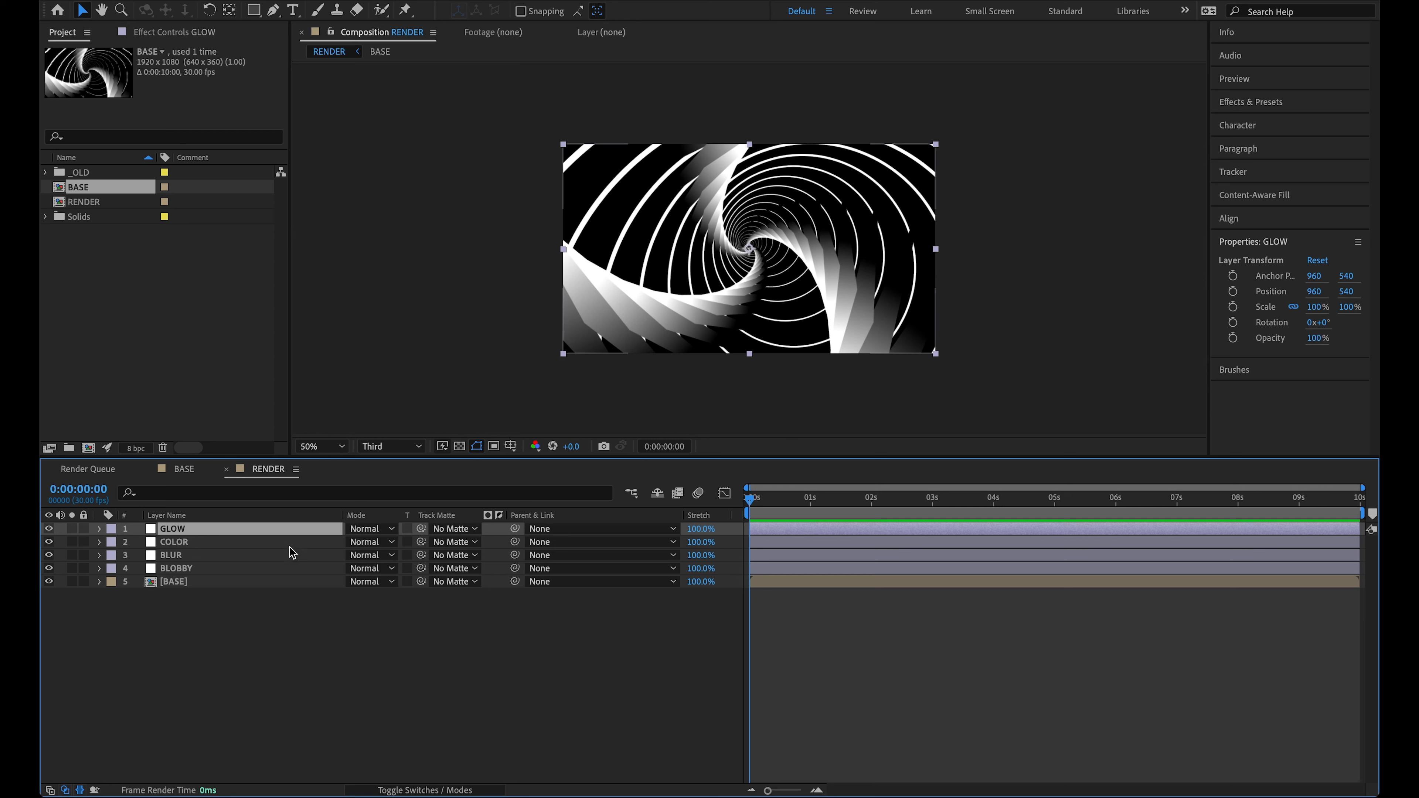
# Step: Select the BLOBBY layer and search the effects and presets for "Blobby"
pyautogui.click(185, 568)
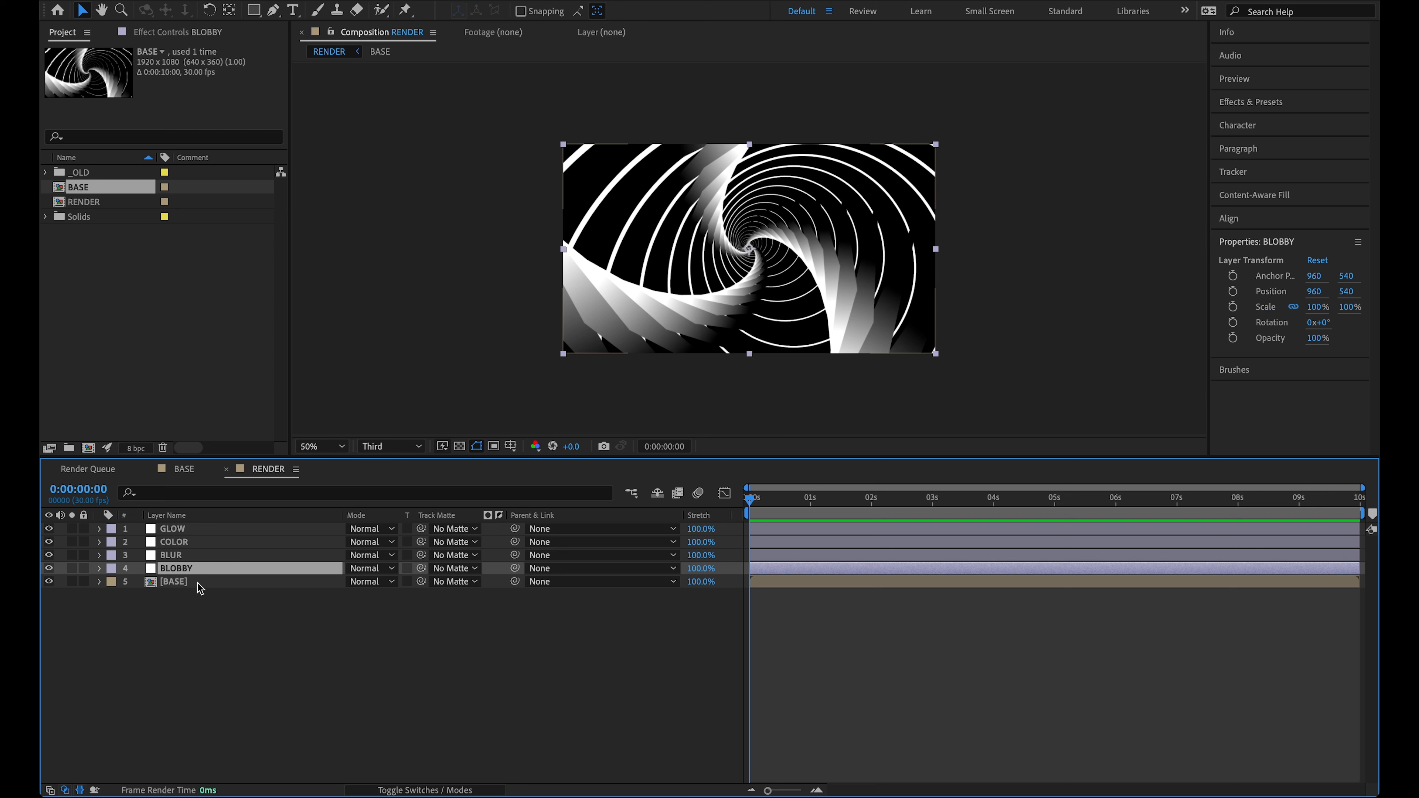
pyautogui.press('F2')
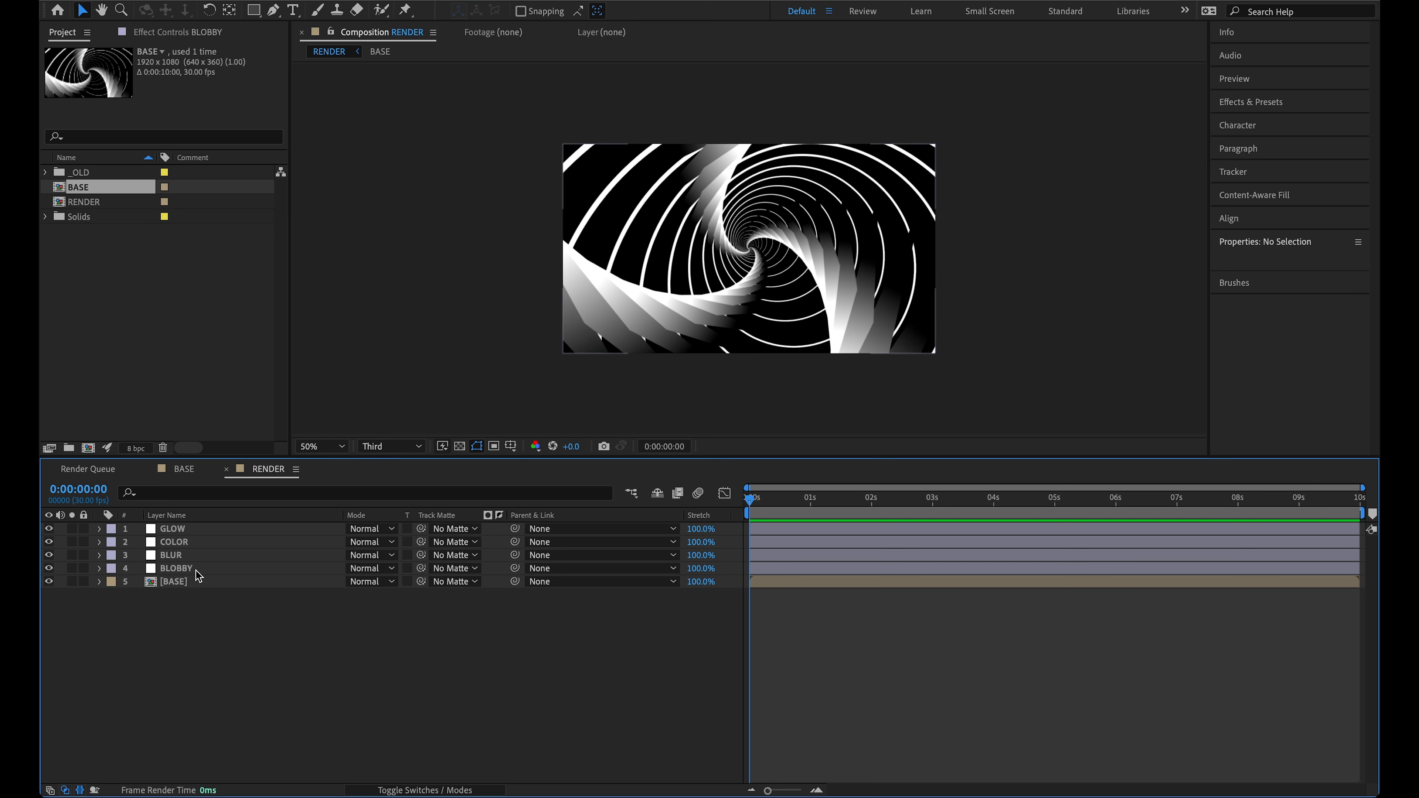
pyautogui.click(199, 569)
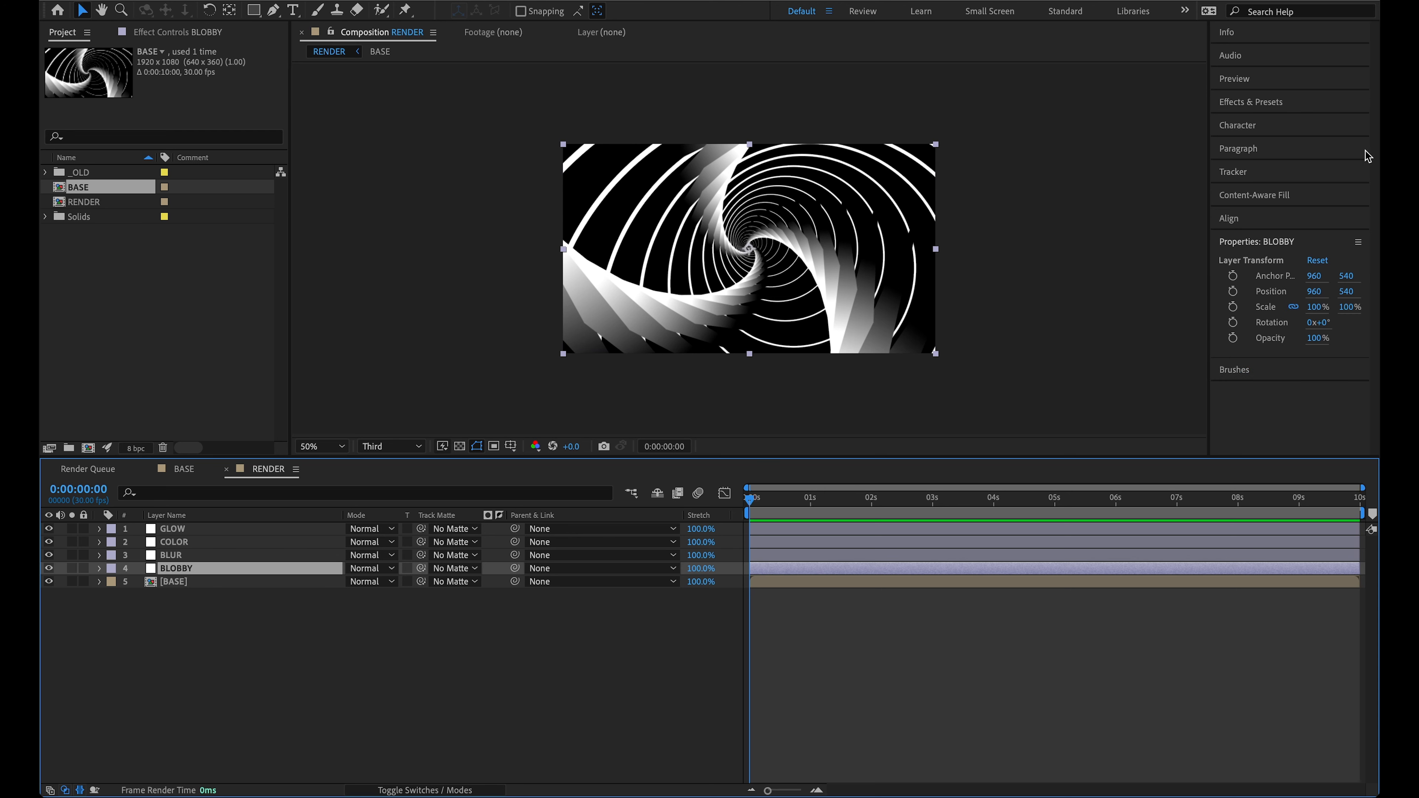
pyautogui.click(1258, 103)
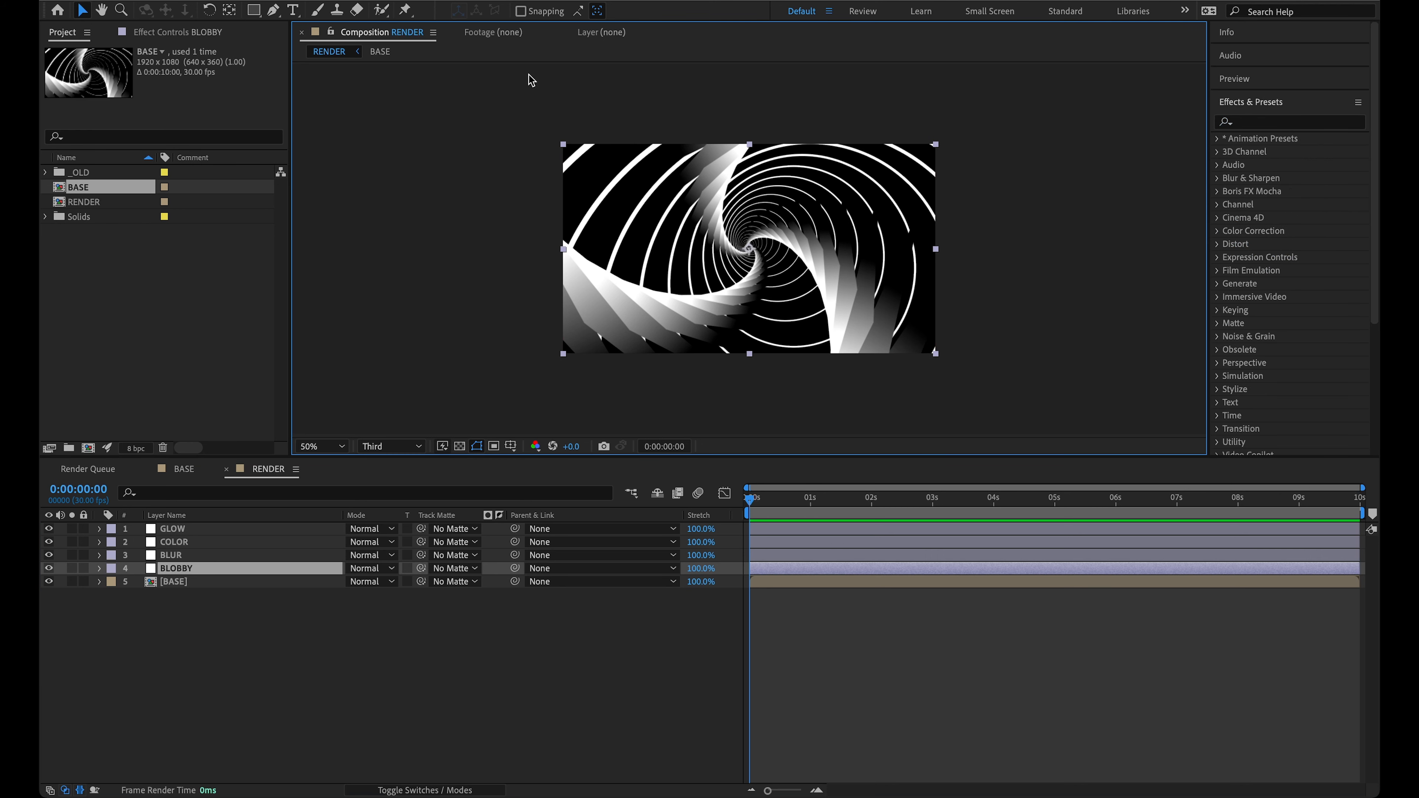
pyautogui.click(1282, 104)
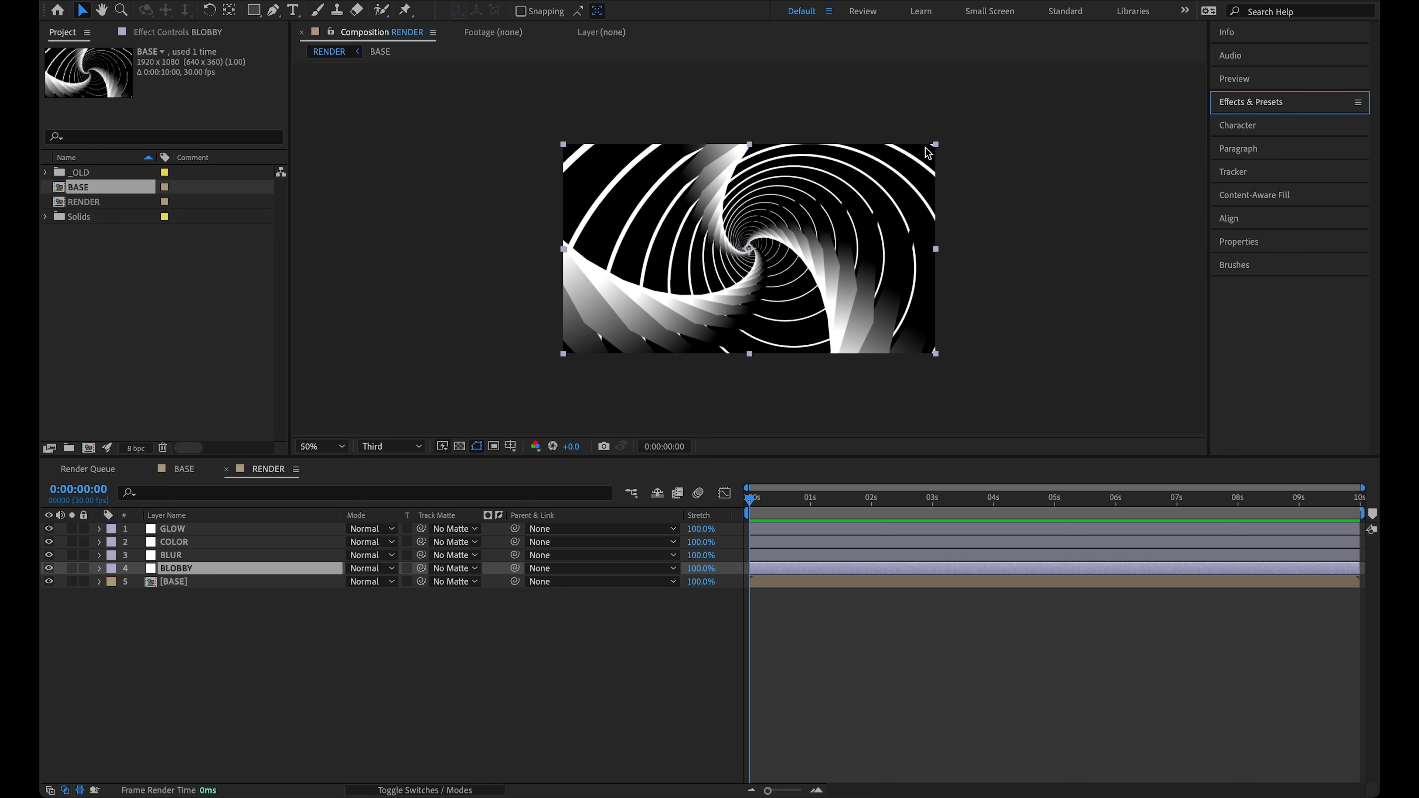
pyautogui.click(1257, 104)
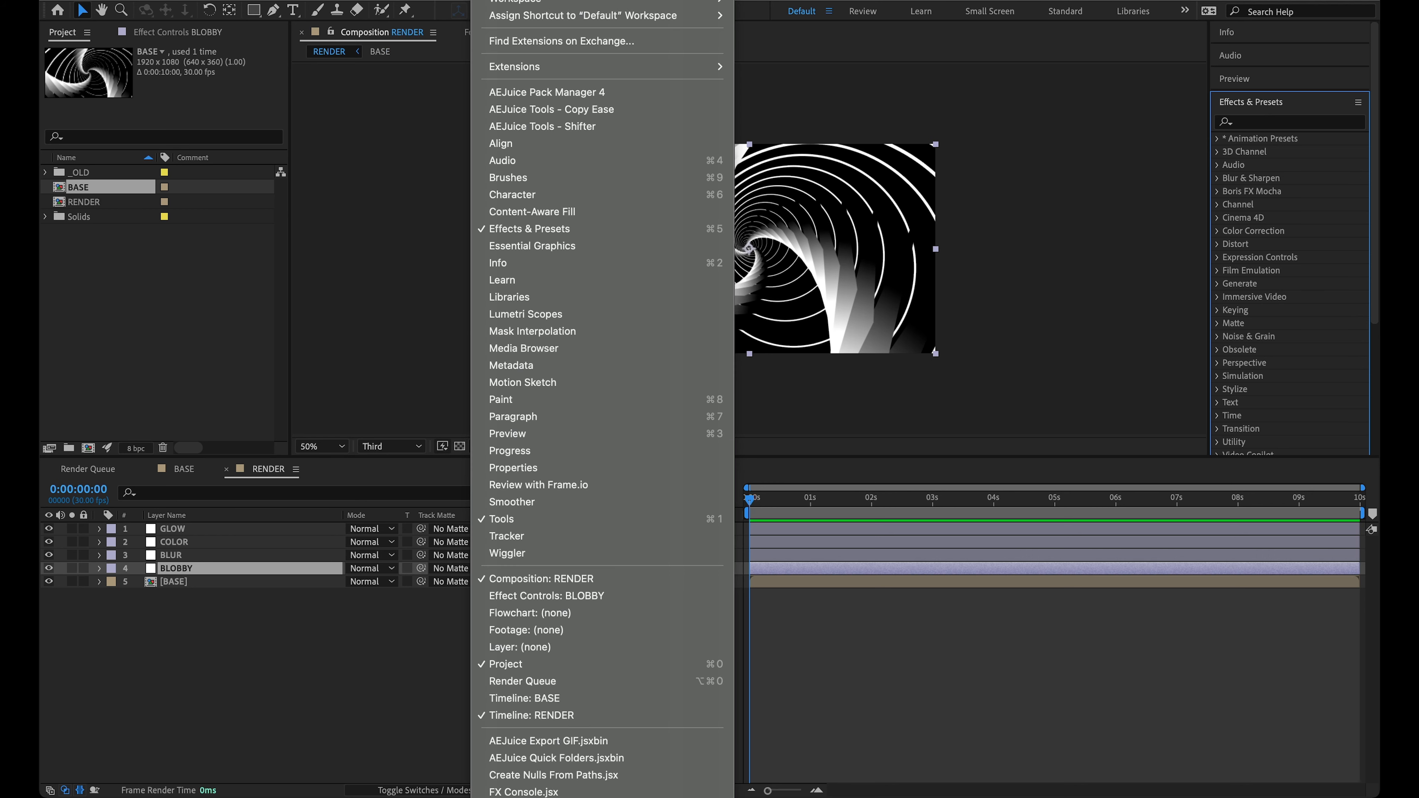
pyautogui.click(571, 228)
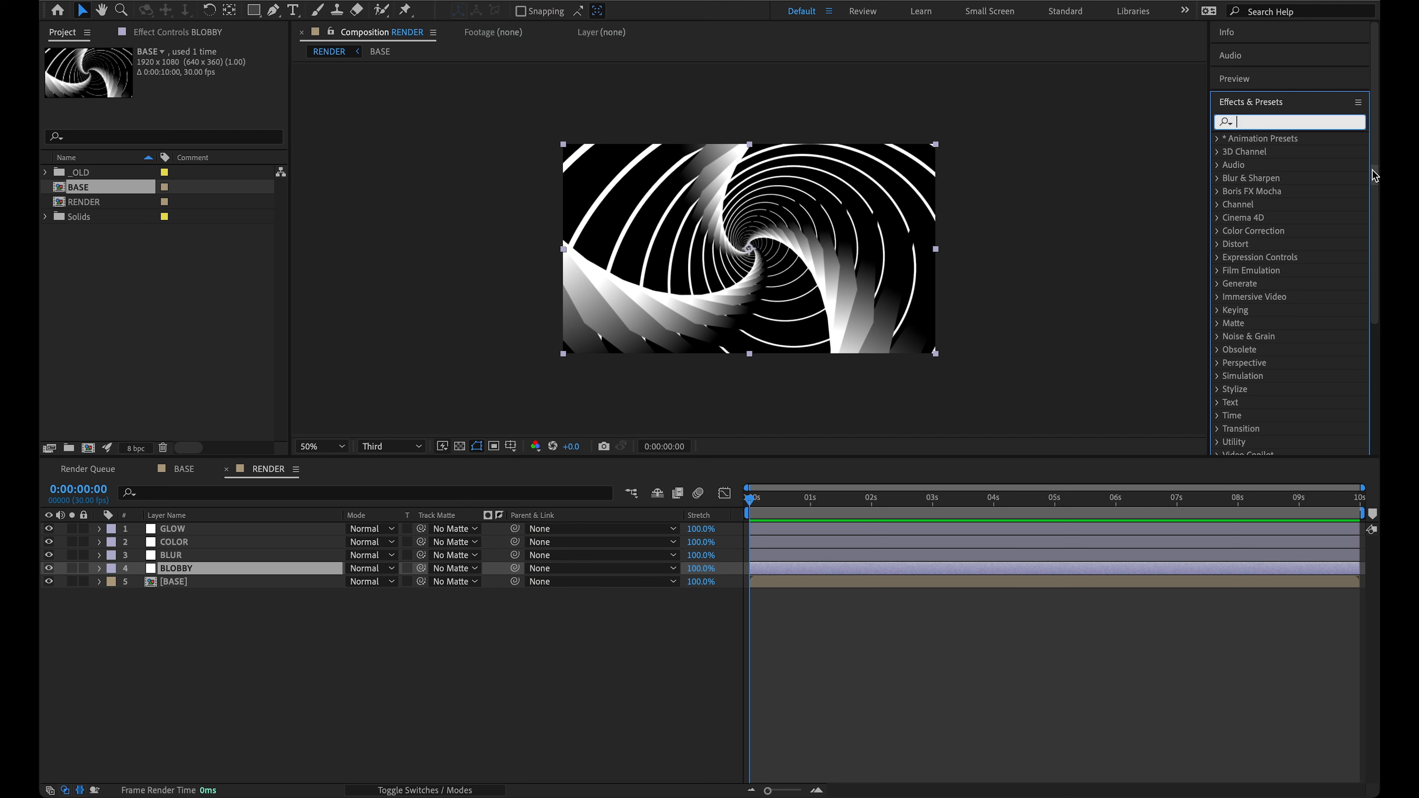
pyautogui.write('Blobby')
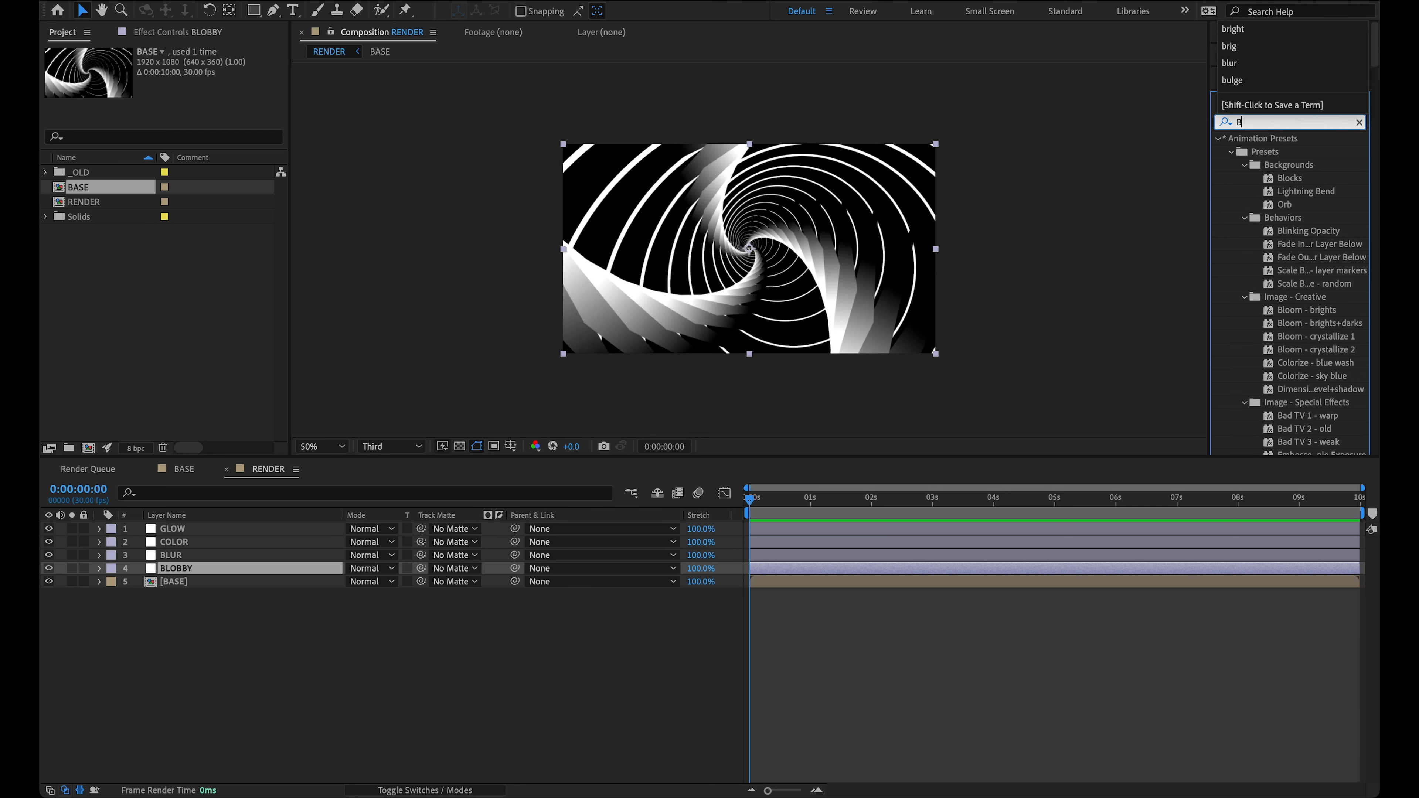
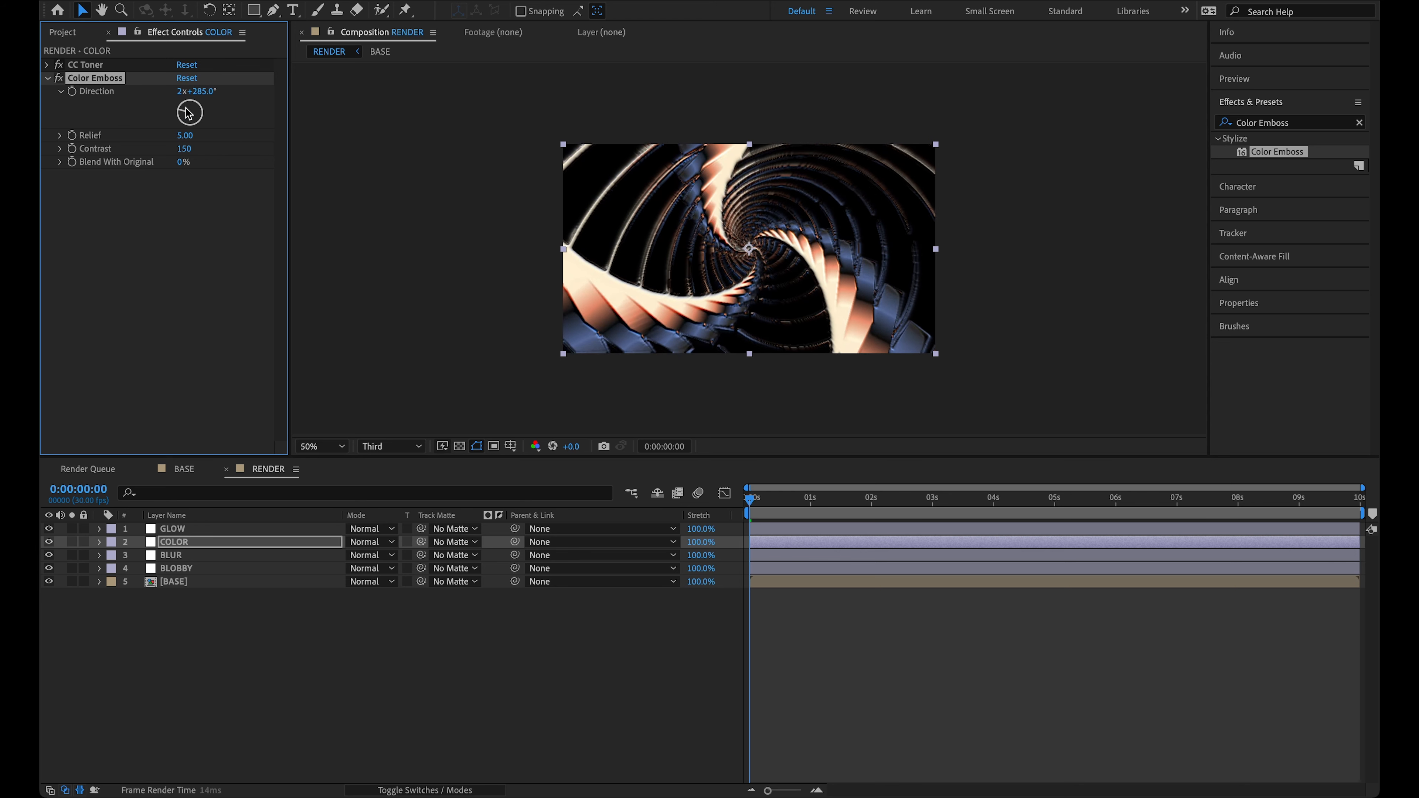
# Step: Keyframe the COLOR layer's Color Emboss Direction from 0x+0.0° at the first frame to 3x+0.0° at 0:00:09:29
pyautogui.press('space')
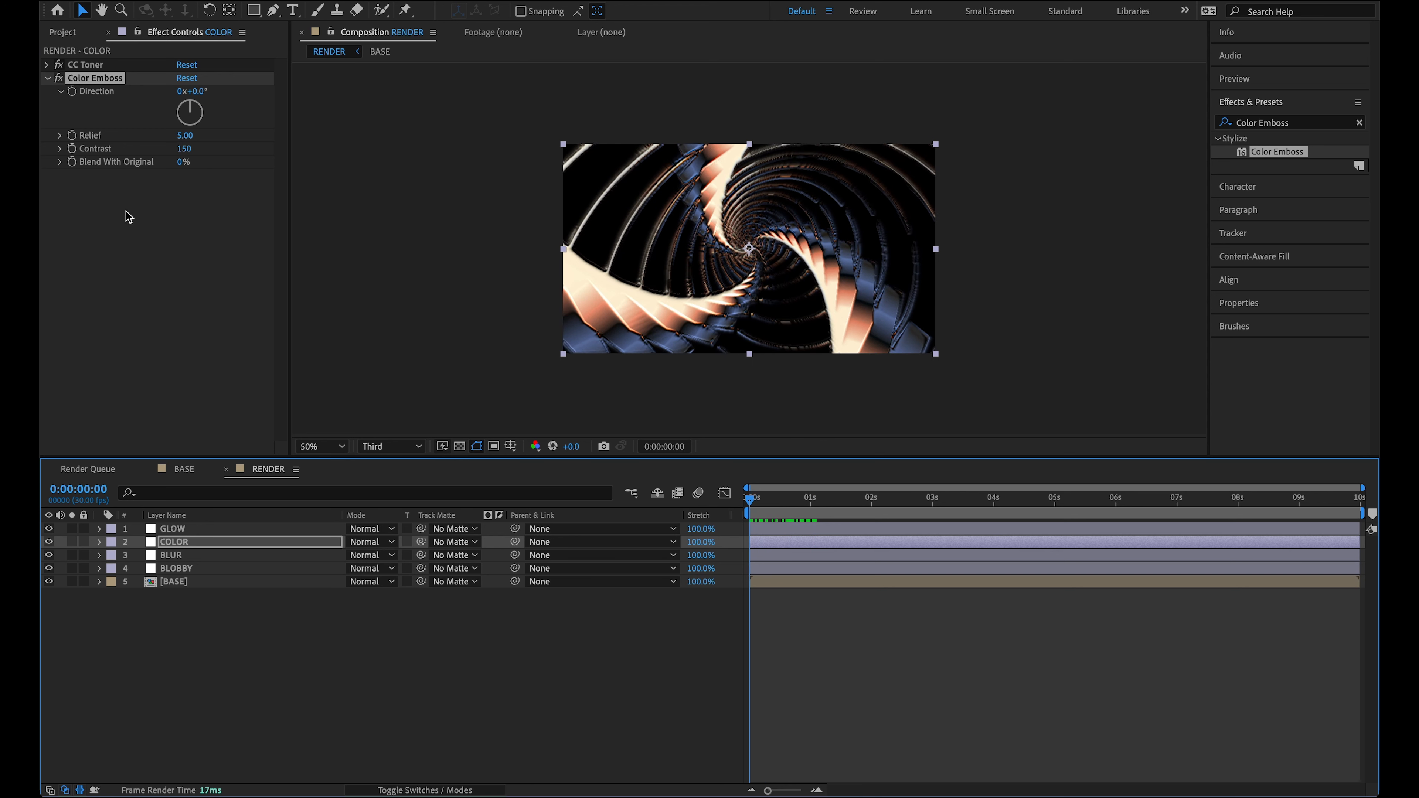
pyautogui.click(84, 93)
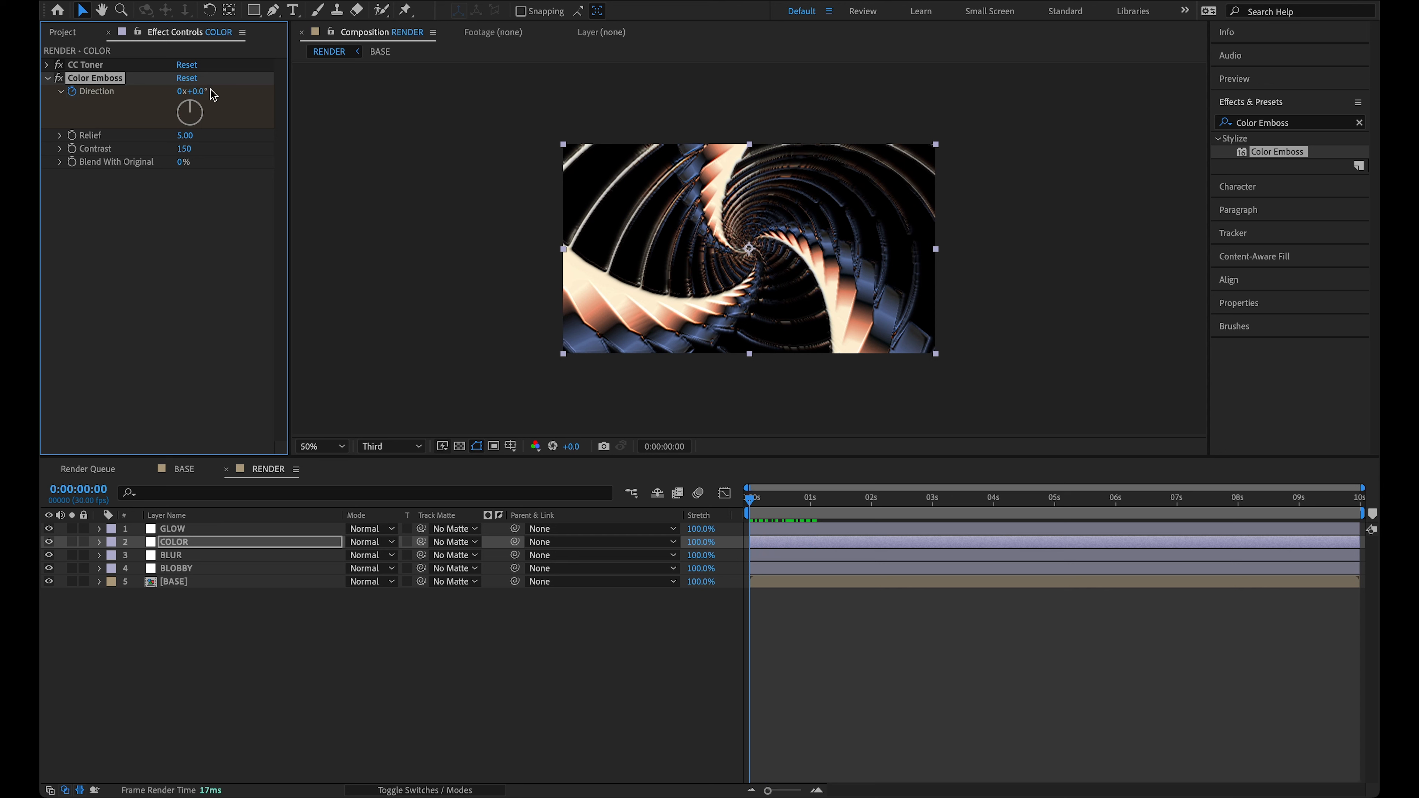
pyautogui.moveTo(1257, 506); pyautogui.dragTo(1378, 540)
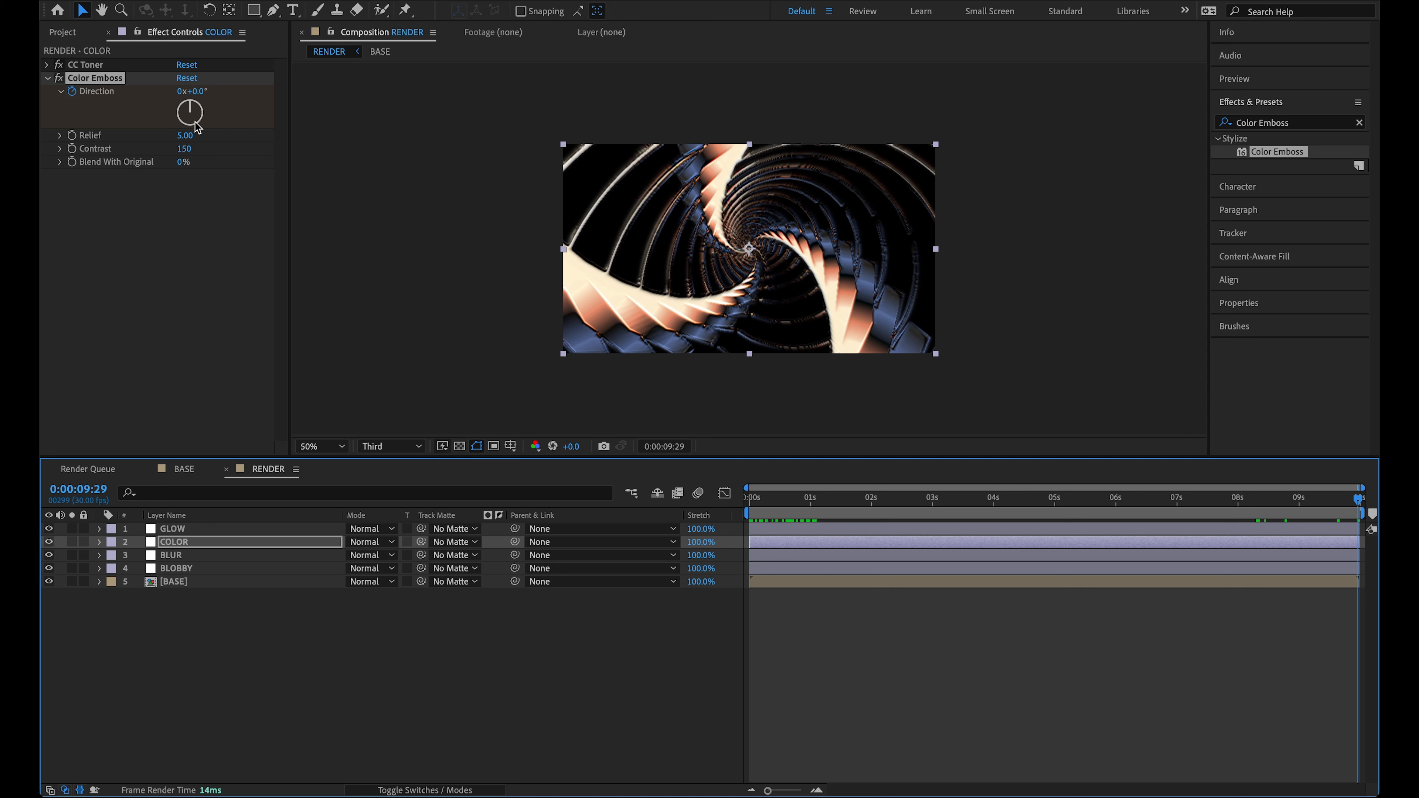
pyautogui.click(181, 91)
pyautogui.write('3')
pyautogui.press('Return')
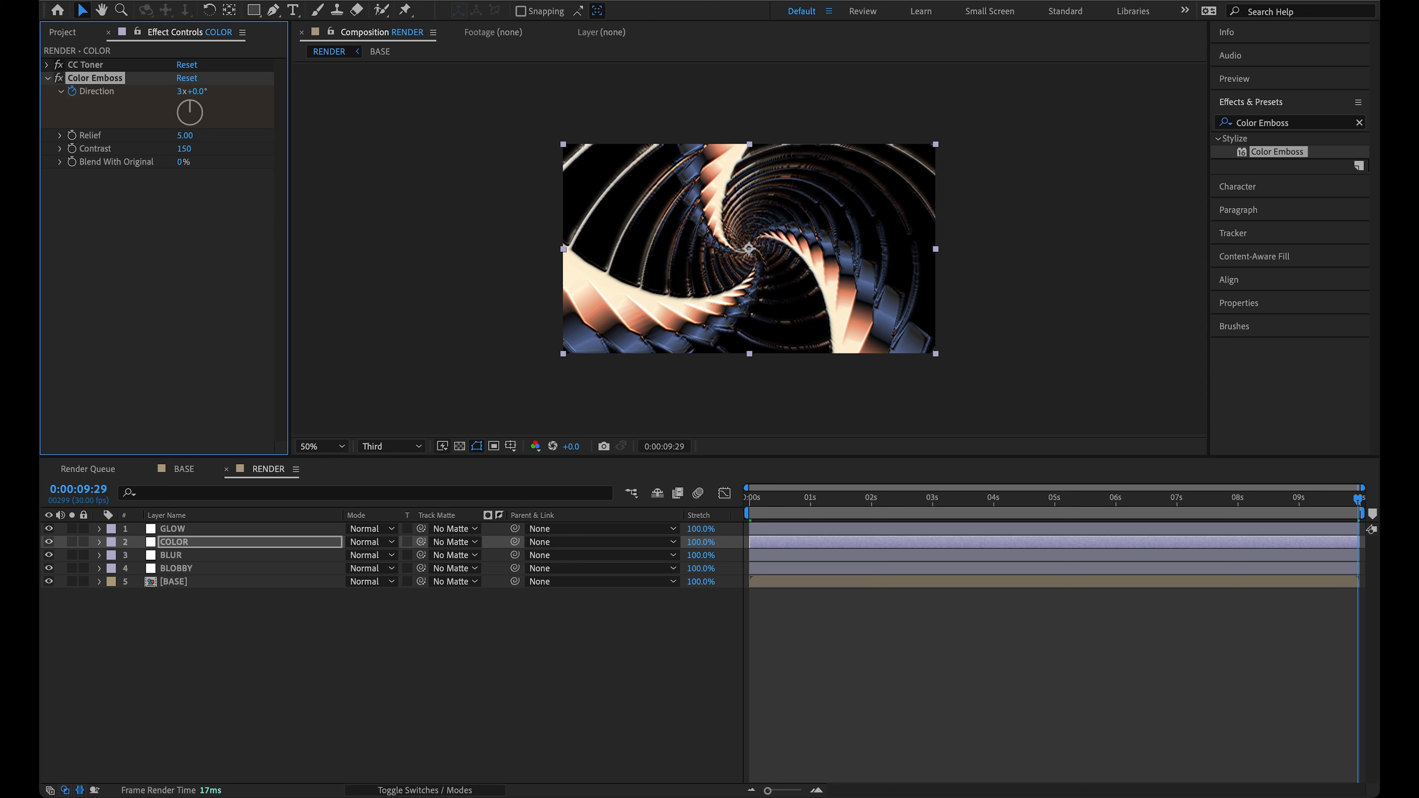
# Step: Set the preview resolution to Half, play the animation from the start, and collapse the Color Emboss settings
pyautogui.moveTo(790, 500); pyautogui.dragTo(692, 506)
pyautogui.press('space')
pyautogui.press('space')
pyautogui.moveTo(815, 504); pyautogui.dragTo(837, 514)
pyautogui.click(382, 446)
pyautogui.click(382, 499)
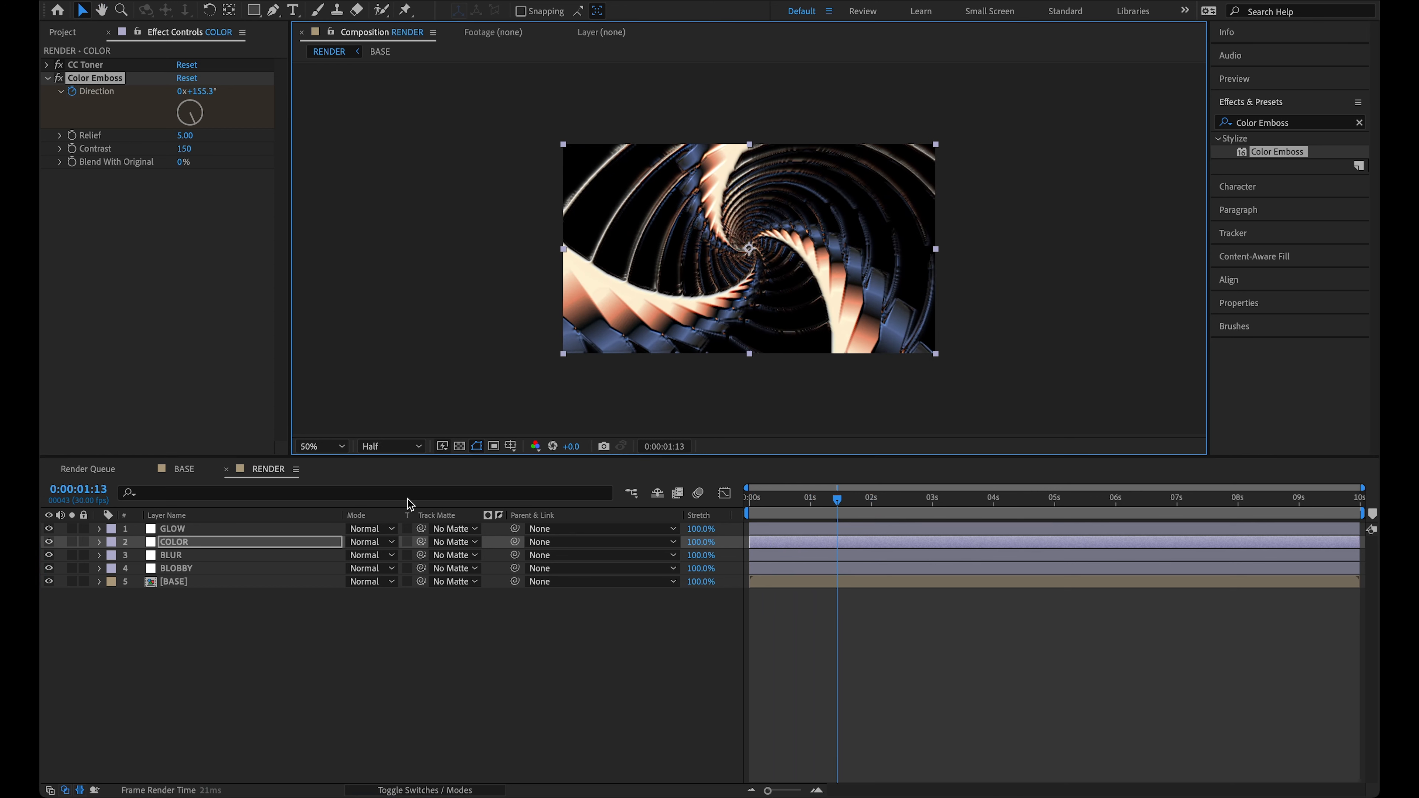
pyautogui.moveTo(777, 505)
pyautogui.mouseDown()
pyautogui.moveTo(753, 505)
pyautogui.moveTo(916, 506)
pyautogui.moveTo(759, 515)
pyautogui.mouseUp()
pyautogui.press('space')
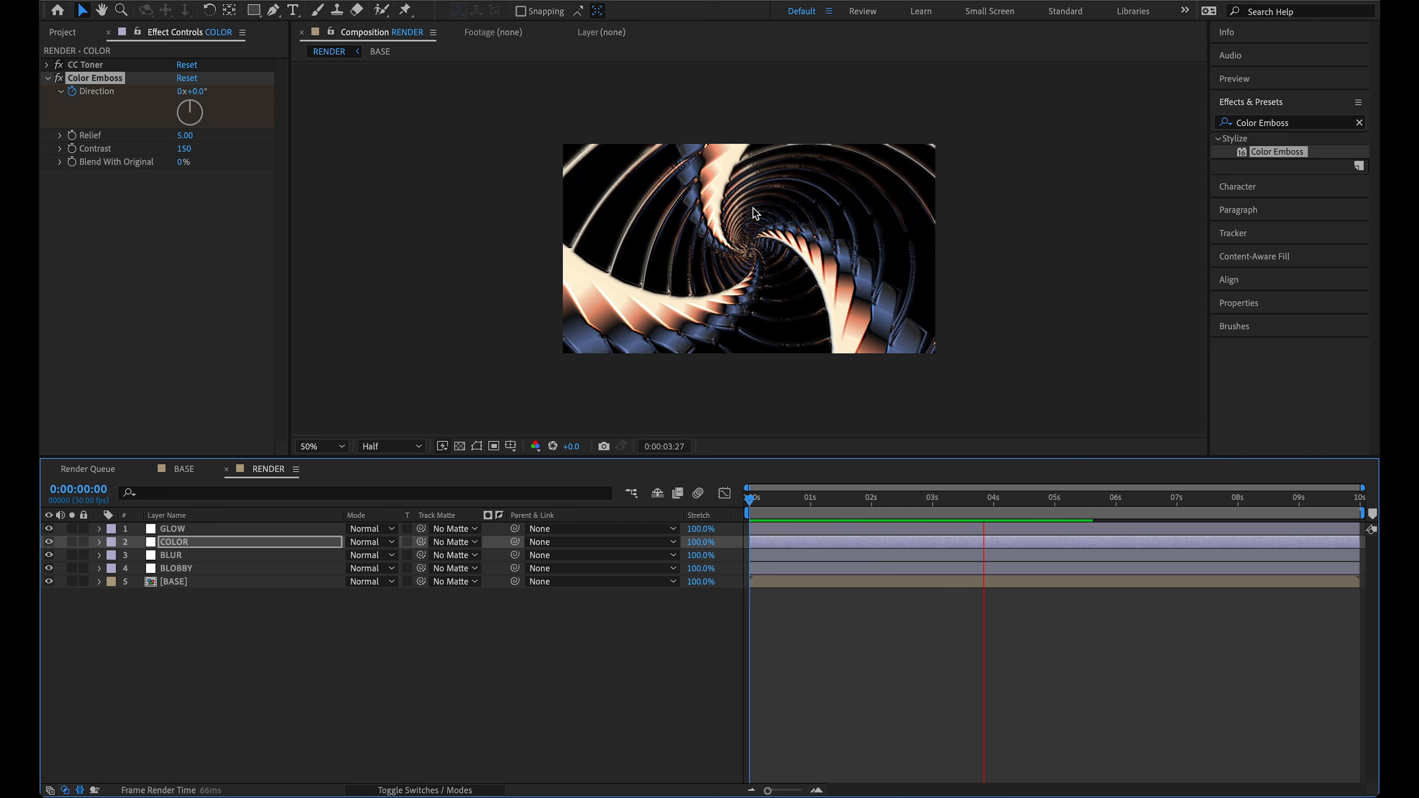
pyautogui.press('space')
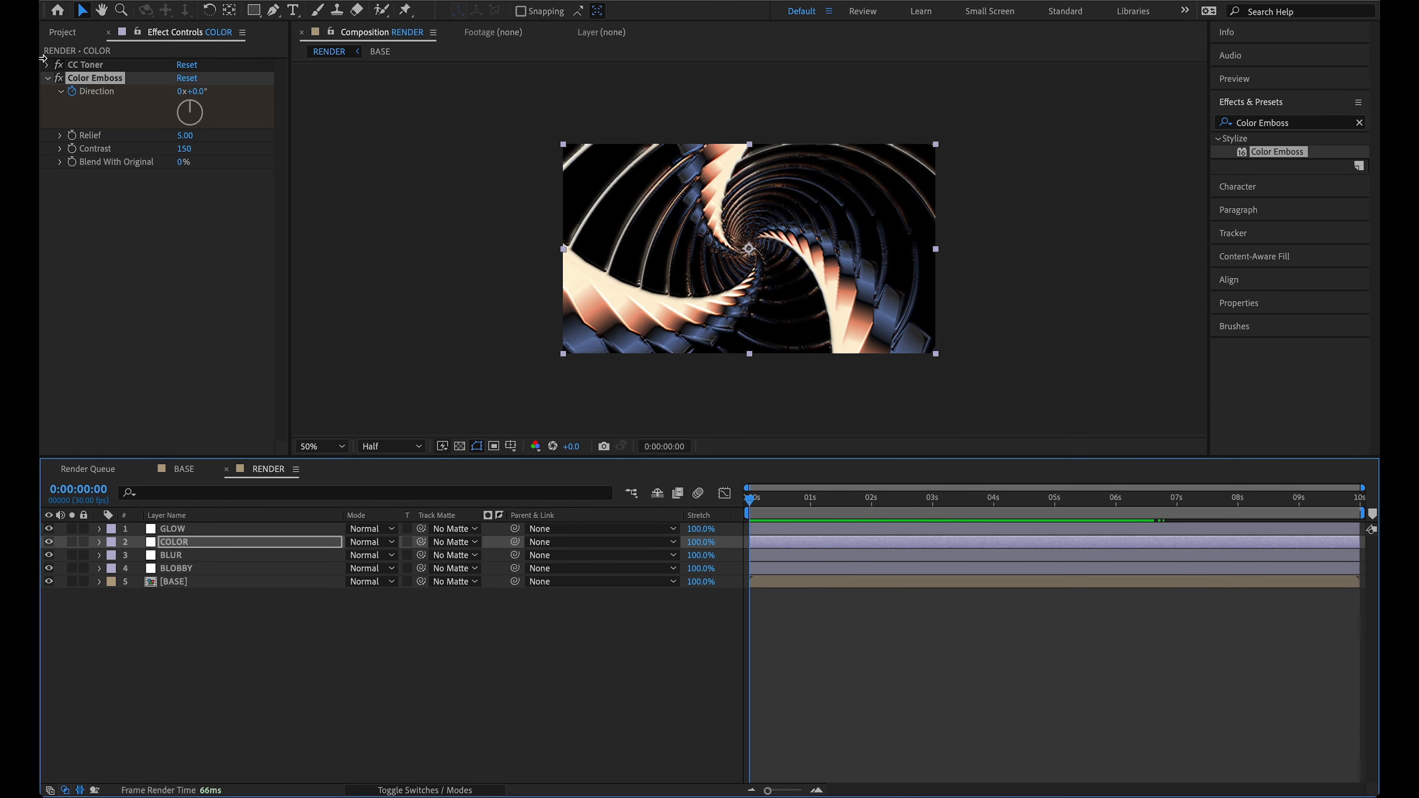
pyautogui.click(48, 78)
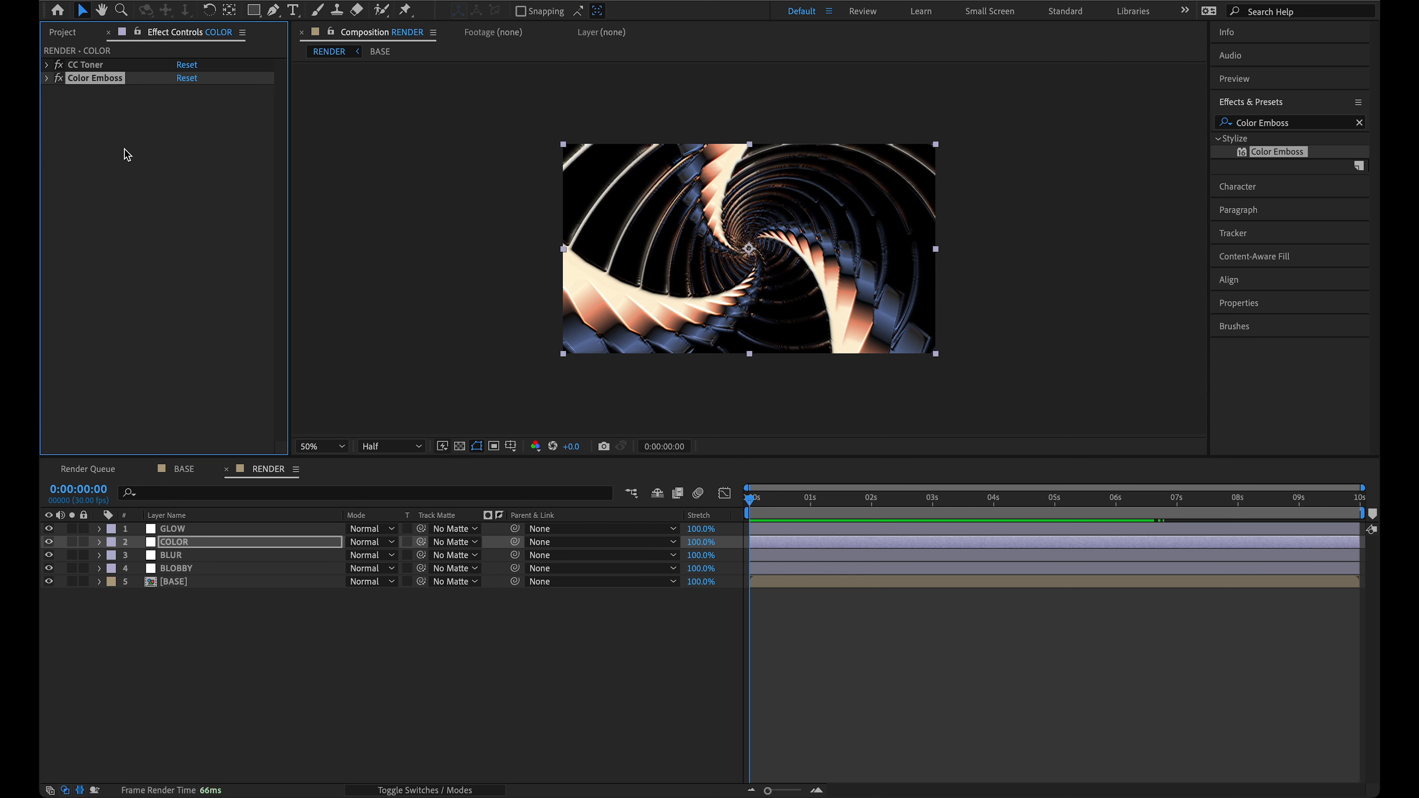
# Step: Apply the Stylize Glow effect to the GLOW adjustment layer
pyautogui.click(181, 531)
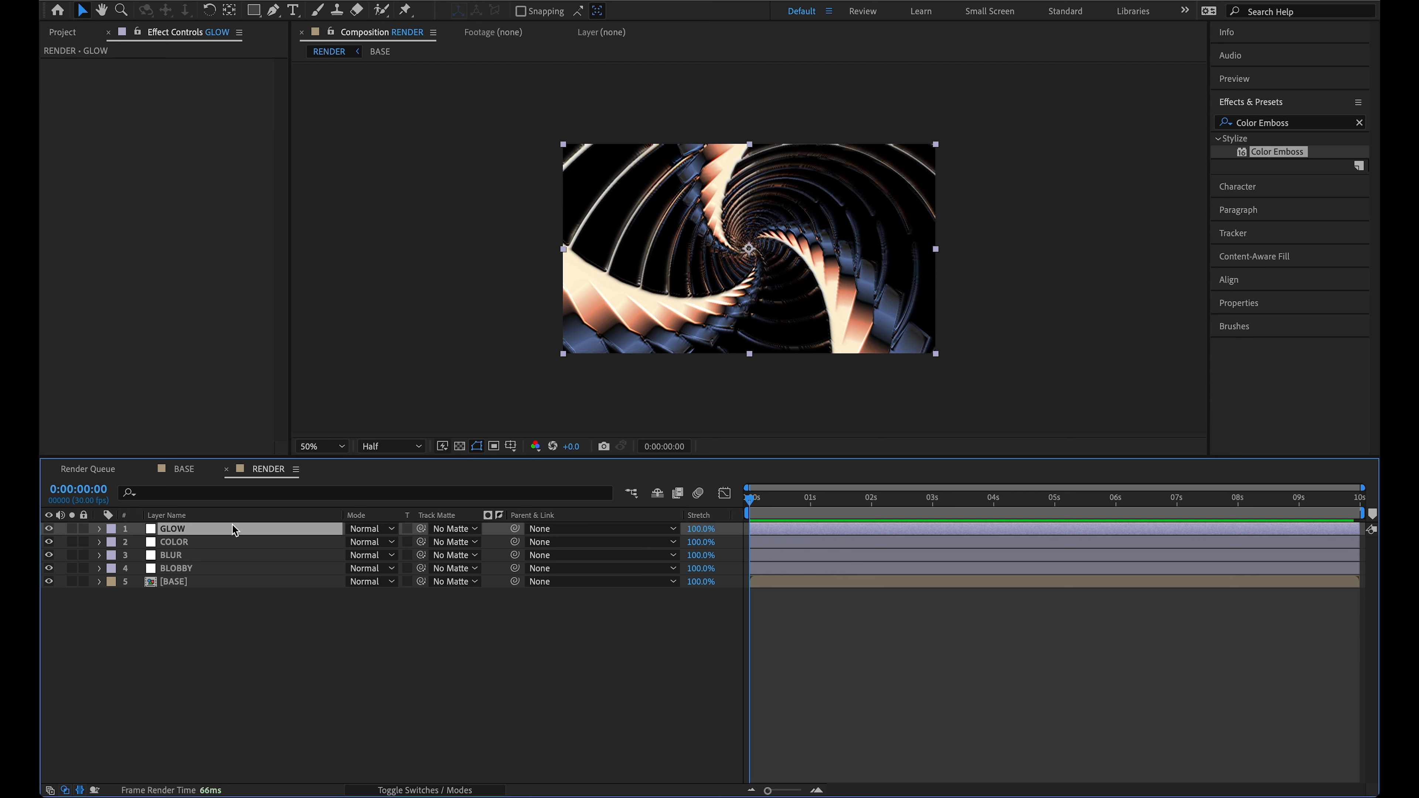
pyautogui.click(1297, 125)
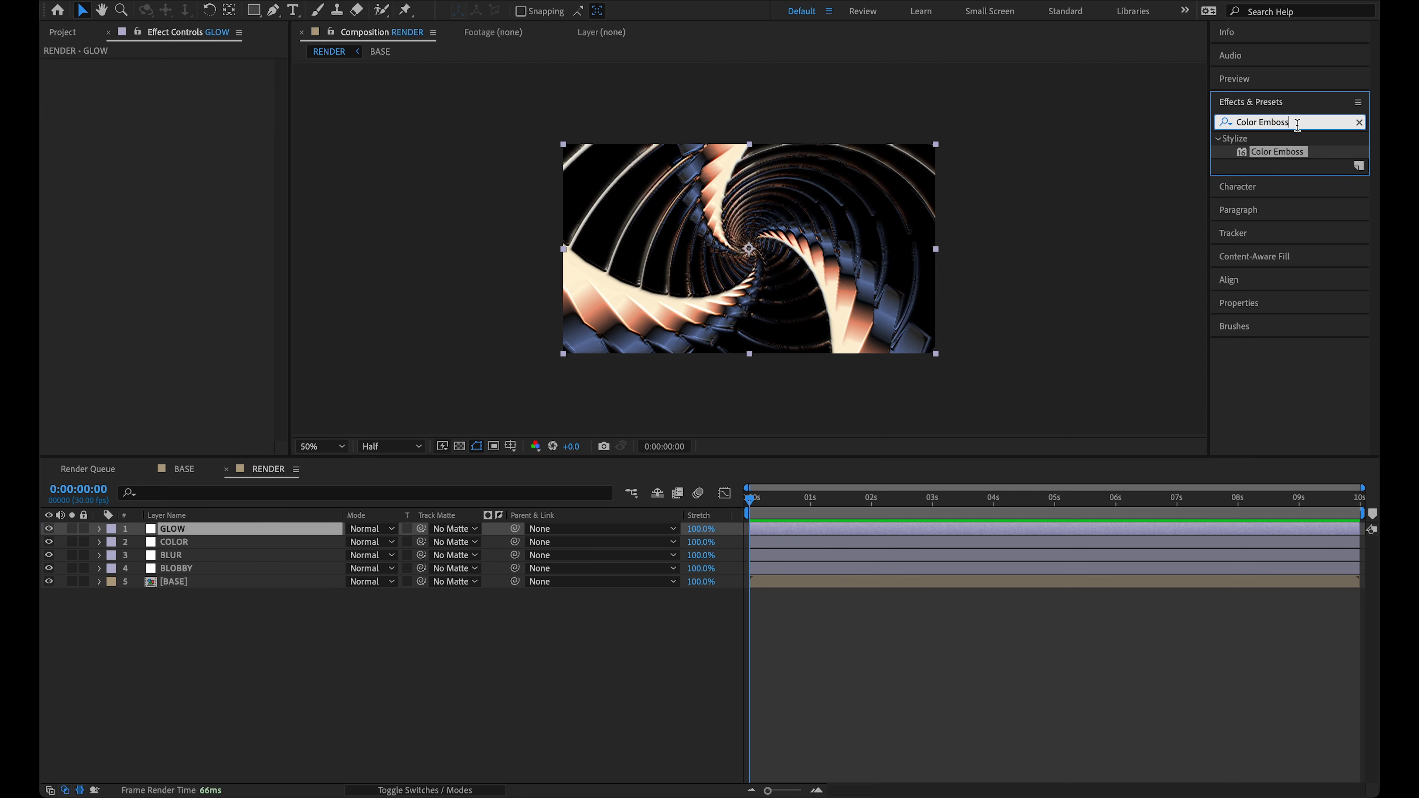
pyautogui.write('glow')
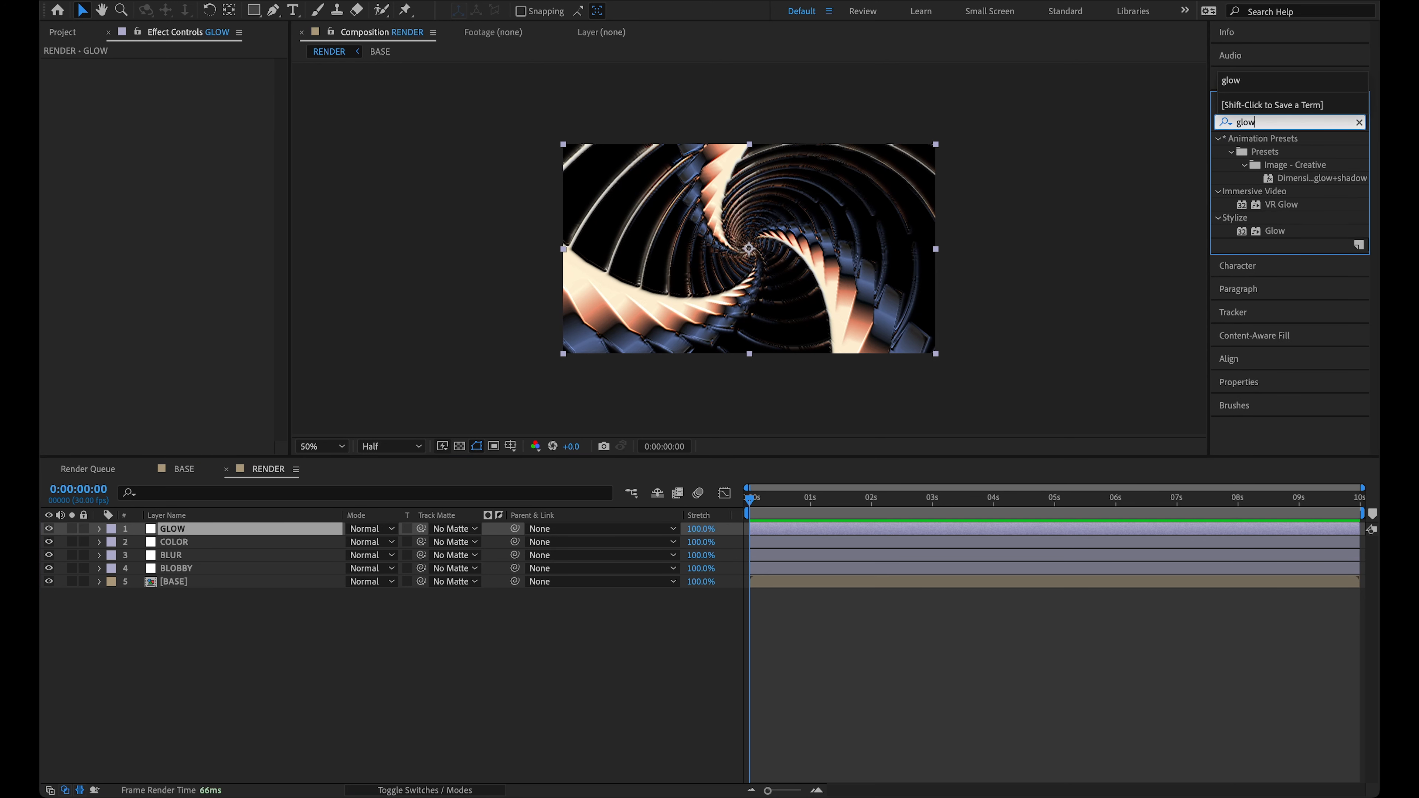
pyautogui.doubleClick(1280, 232)
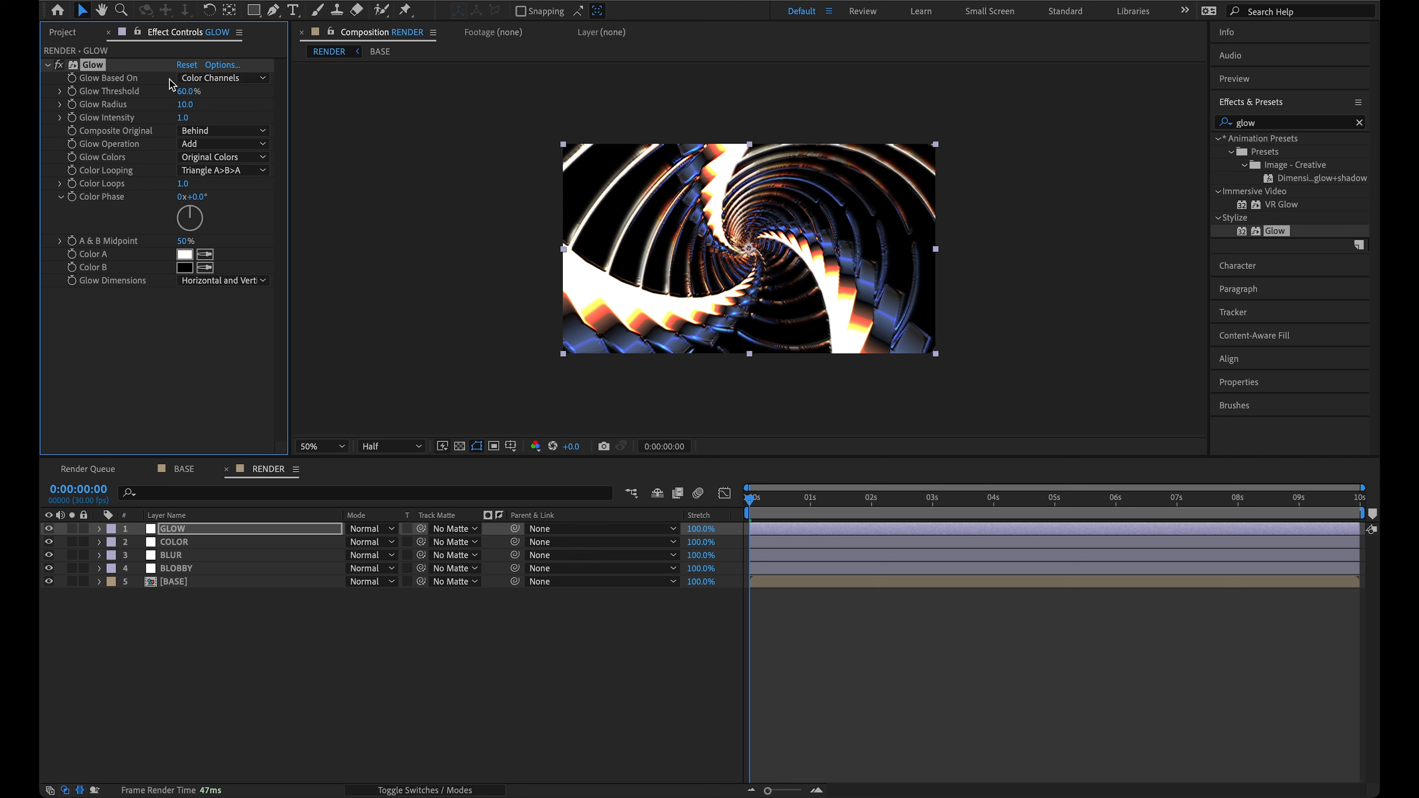
# Step: Set the Glow effect's Threshold to 90%, Radius to 35 and Intensity to 2, and collapse its settings
pyautogui.click(187, 92)
pyautogui.write('90')
pyautogui.press('Return')
pyautogui.click(187, 105)
pyautogui.write('35')
pyautogui.press('Return')
pyautogui.click(182, 118)
pyautogui.write('2')
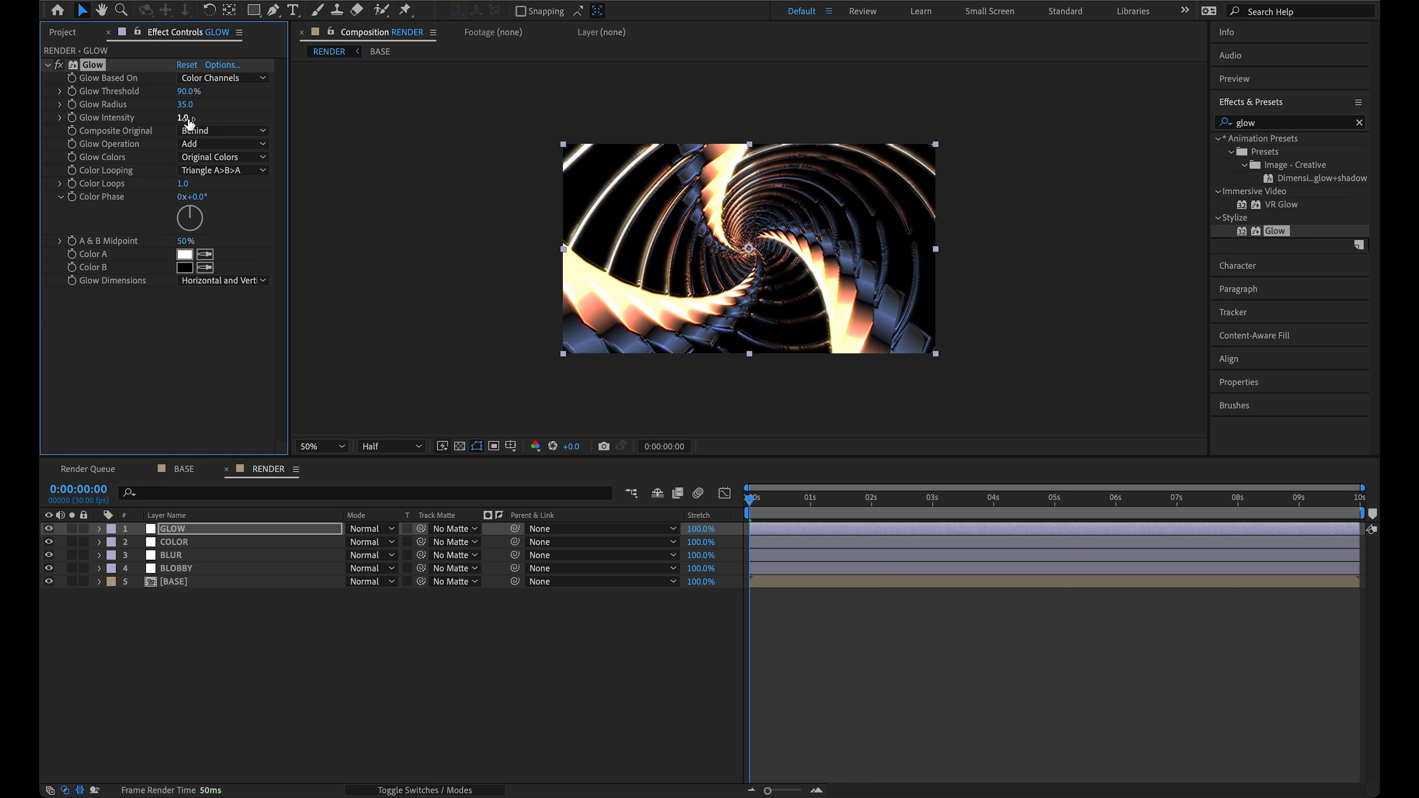
pyautogui.press('Return')
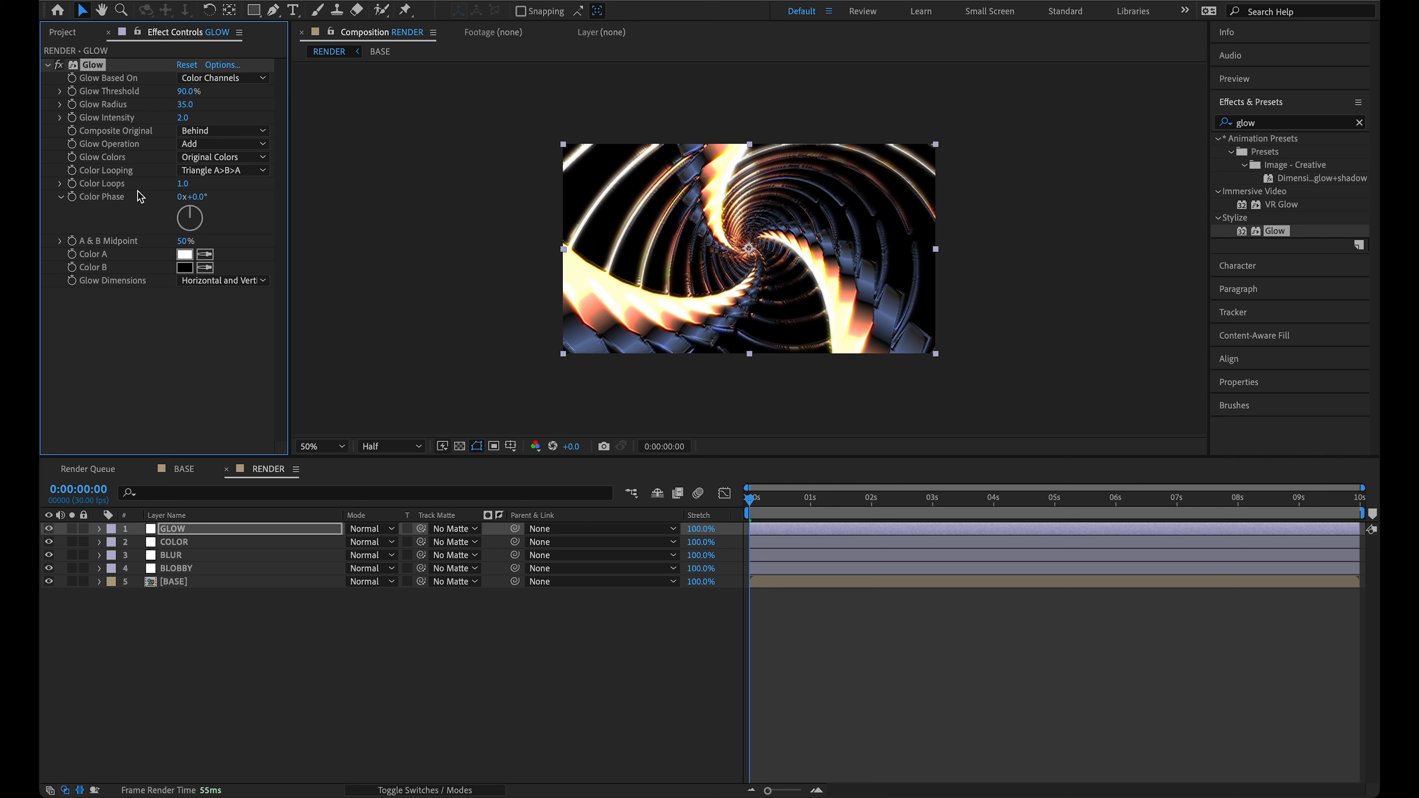
pyautogui.click(47, 65)
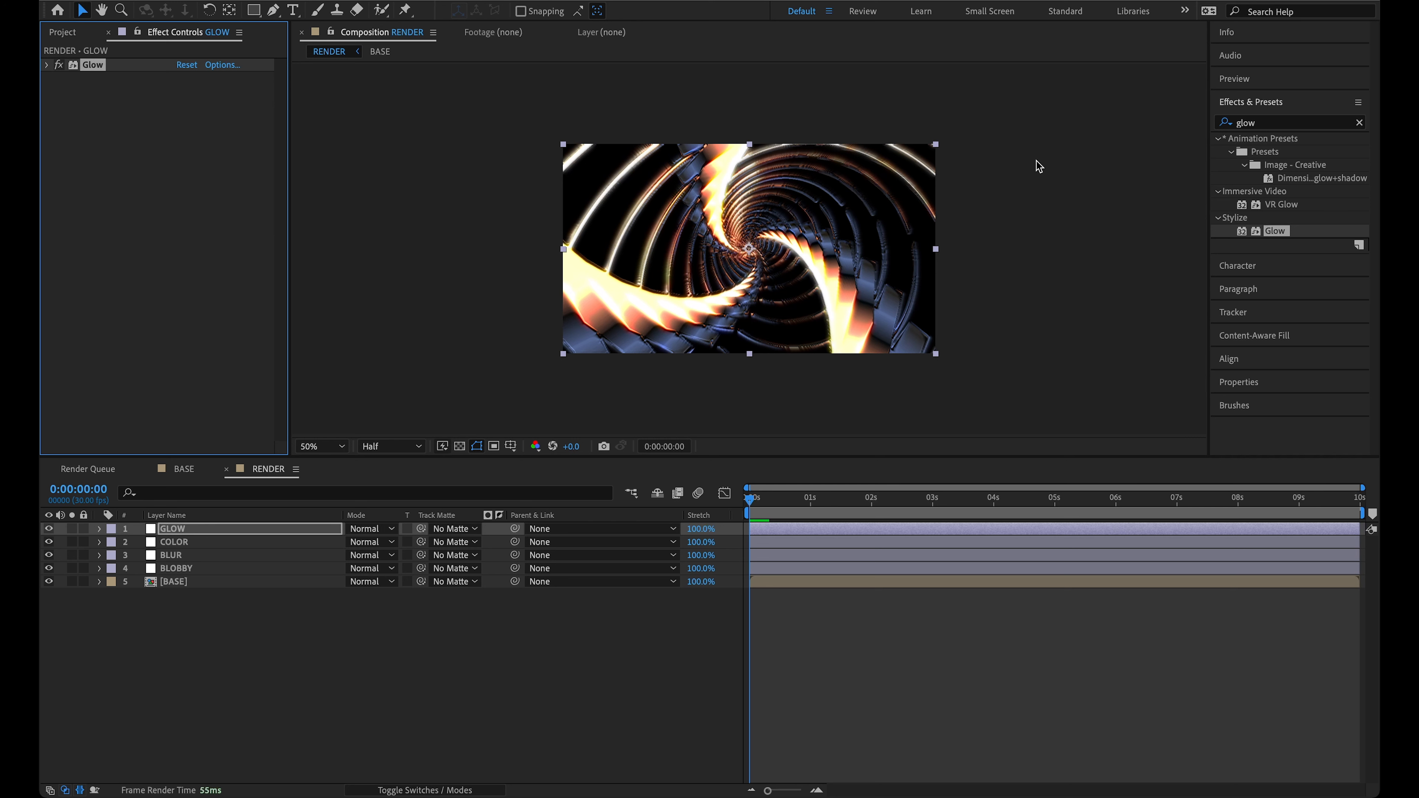
# Step: Apply the Levels effect to the GLOW layer and set its Gamma to 0.75
pyautogui.click(1257, 123)
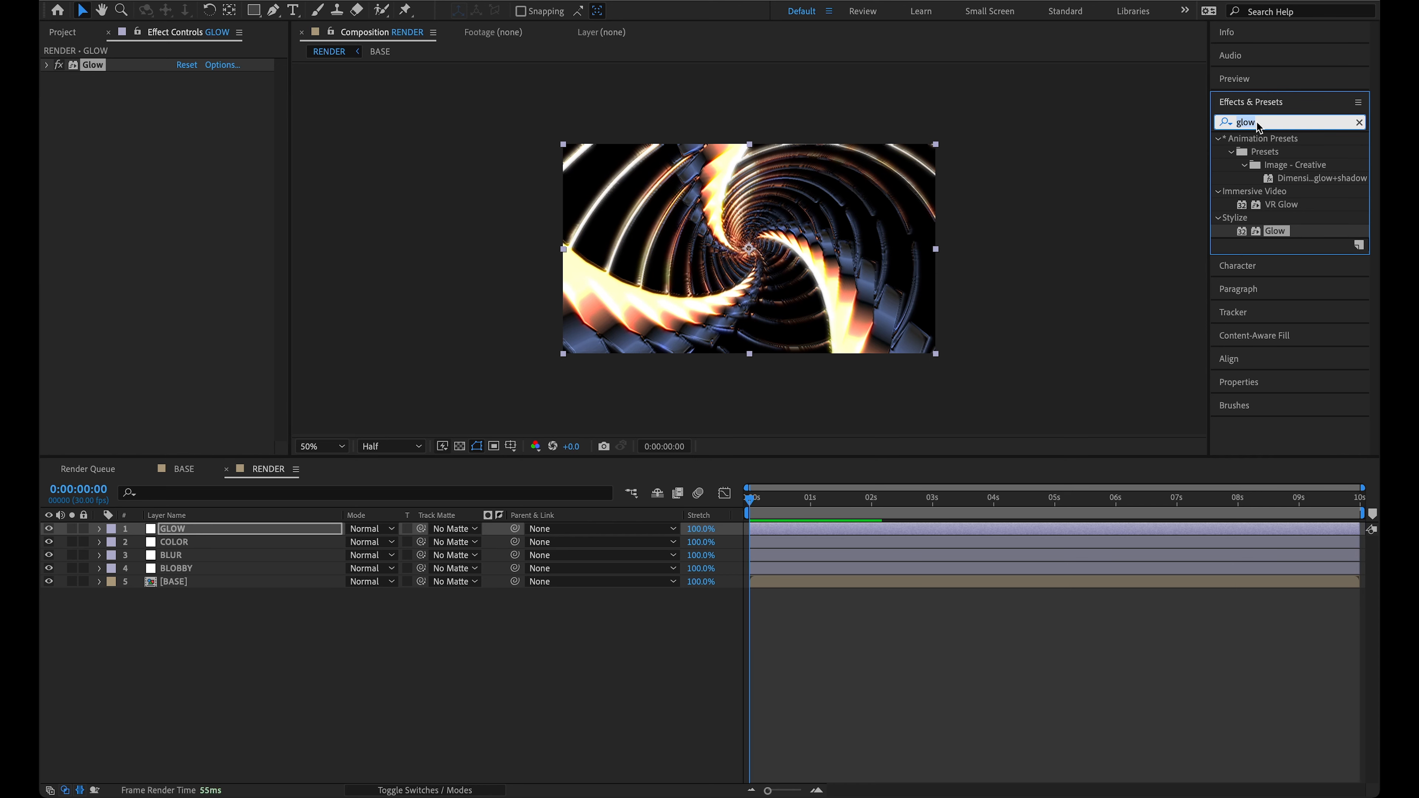
pyautogui.write('levels')
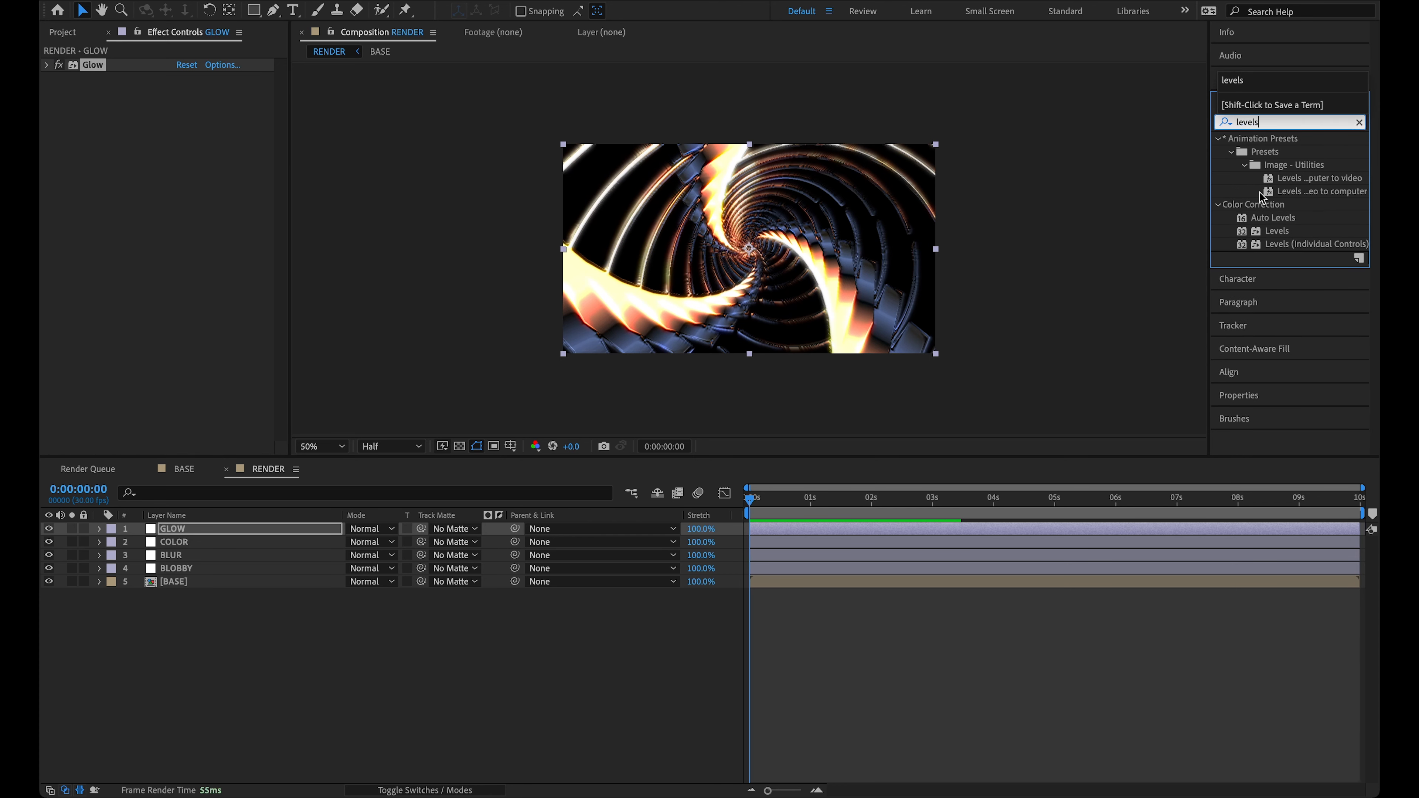
pyautogui.doubleClick(1279, 232)
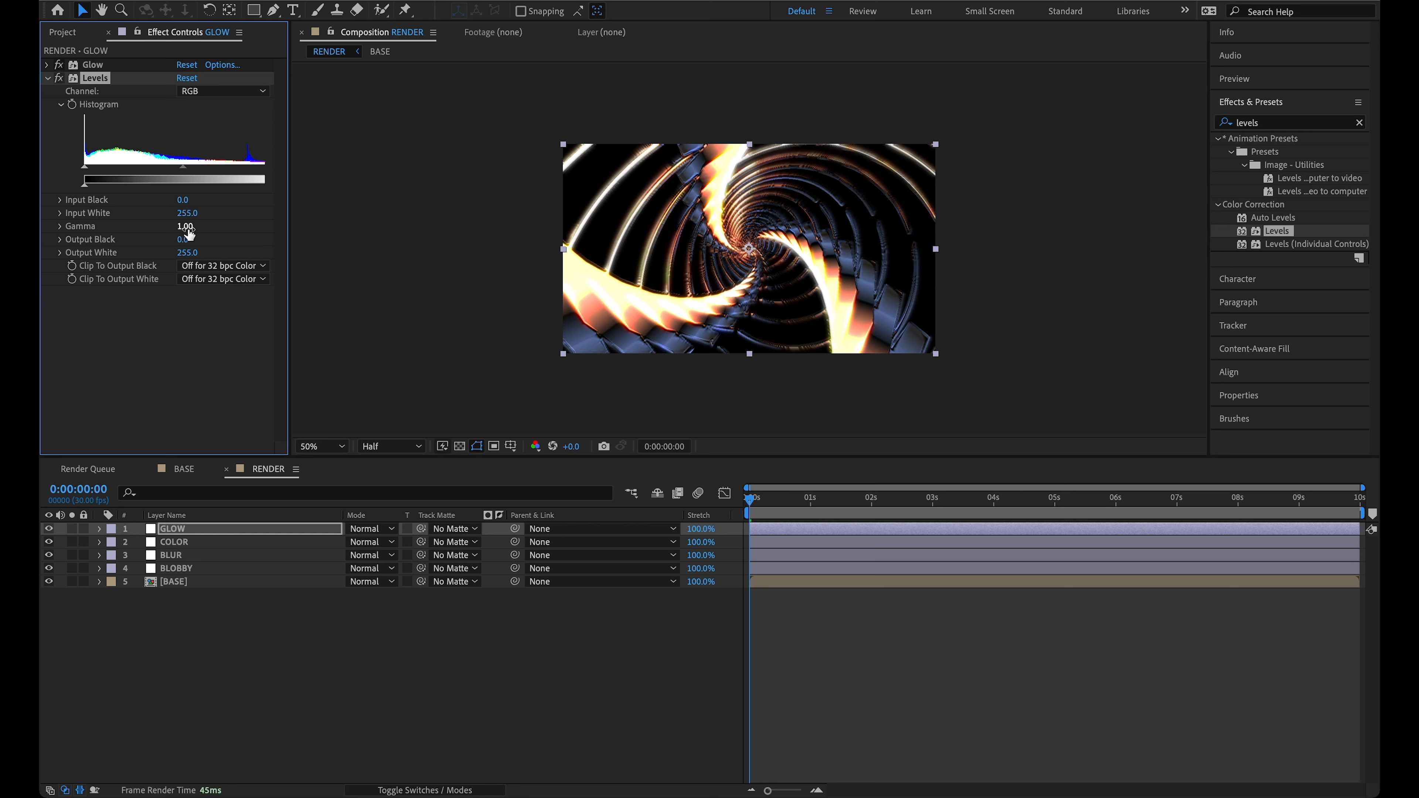
pyautogui.click(188, 230)
pyautogui.press('Return')
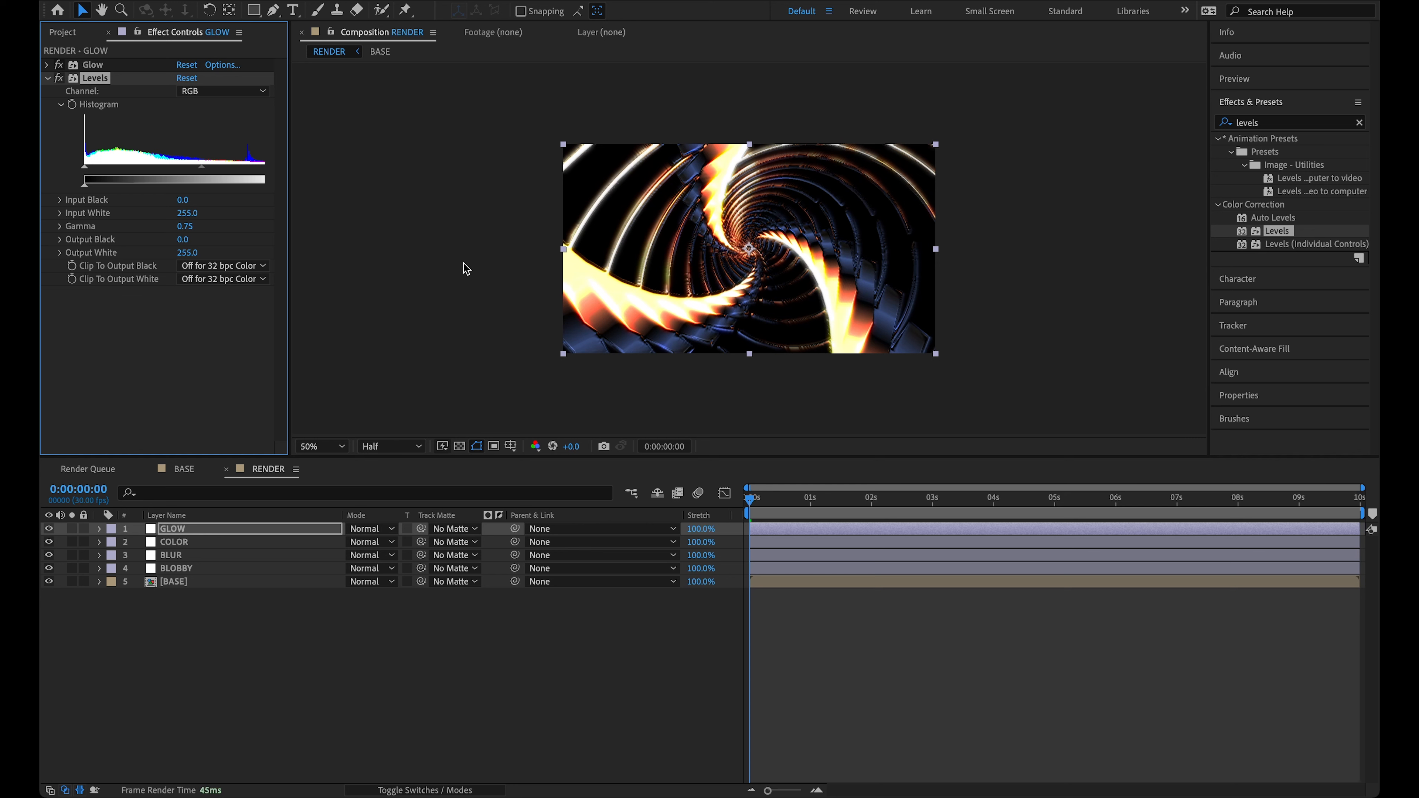
# Step: Toggle the Levels effect off and on to compare the image with and without it
pyautogui.click(59, 77)
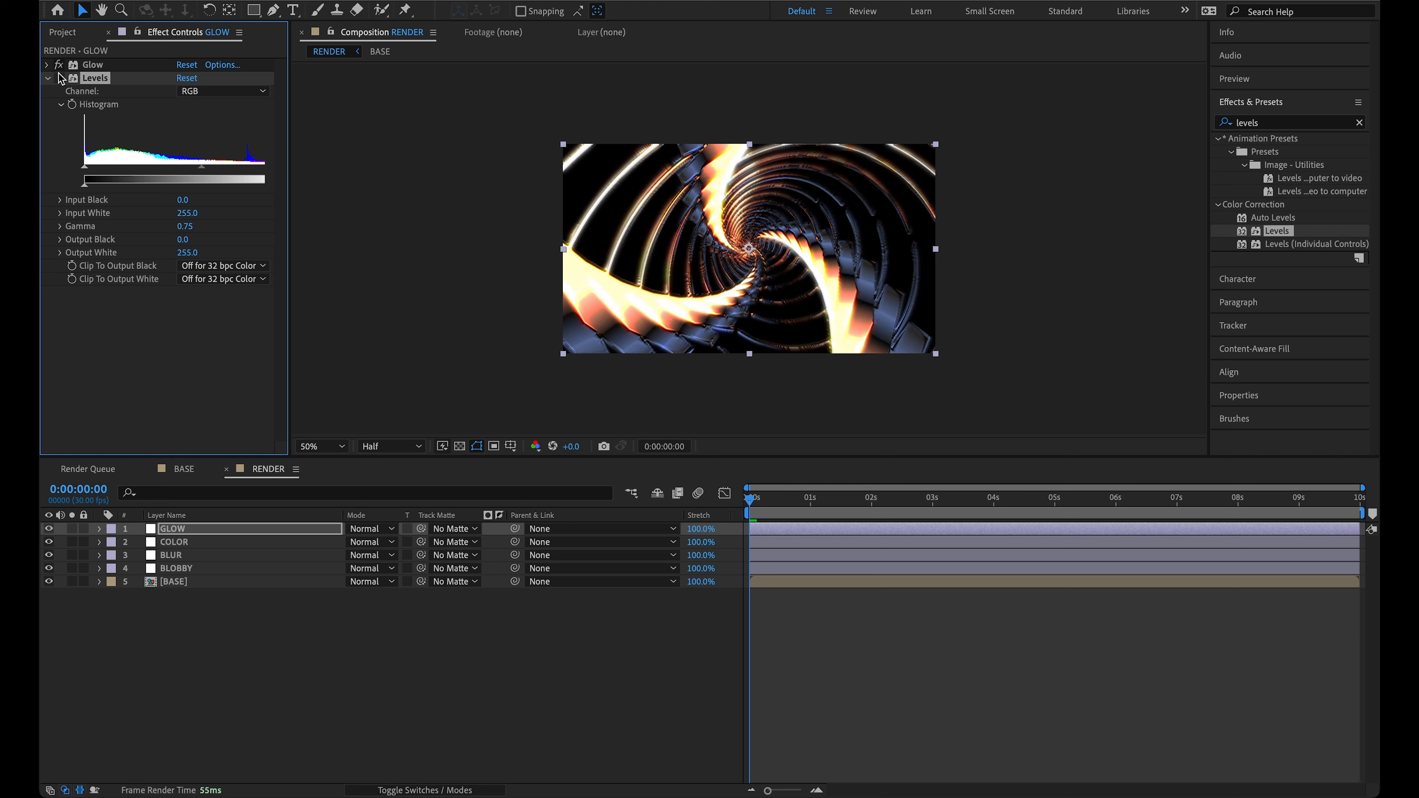
pyautogui.click(60, 77)
pyautogui.click(59, 78)
pyautogui.click(59, 78)
pyautogui.click(59, 77)
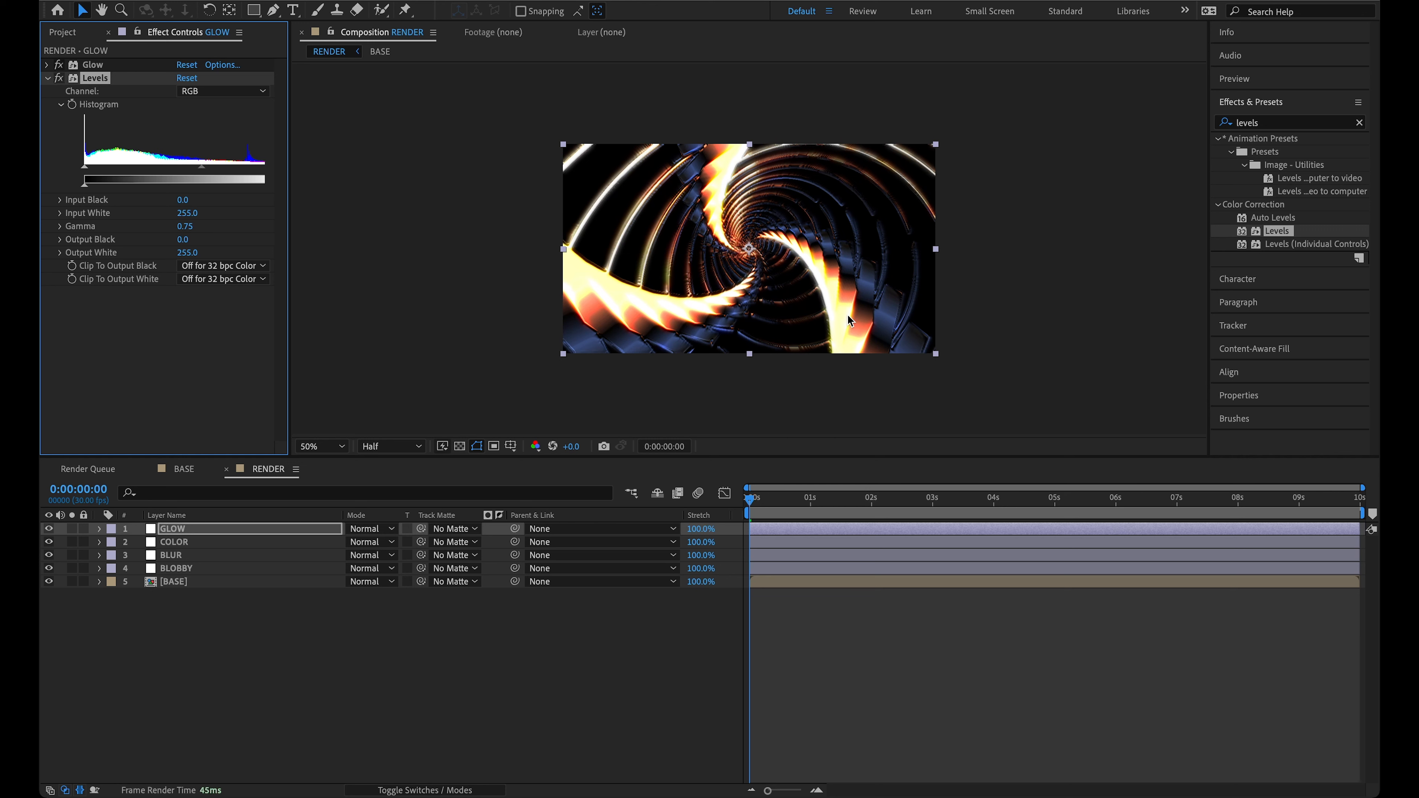
# Step: Preview the RENDER animation at 100% zoom and set the preview resolution to Full
pyautogui.press('space')
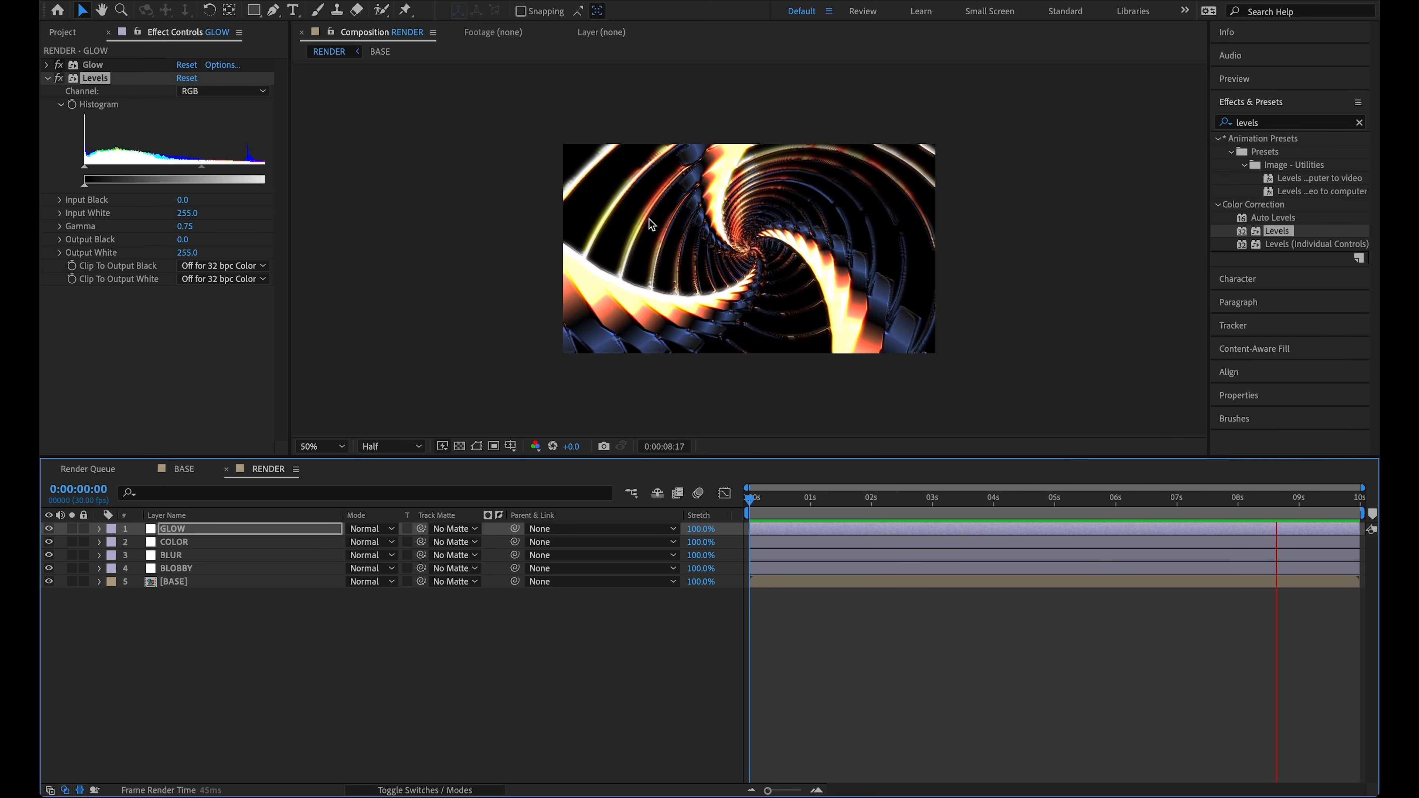
pyautogui.press('/')
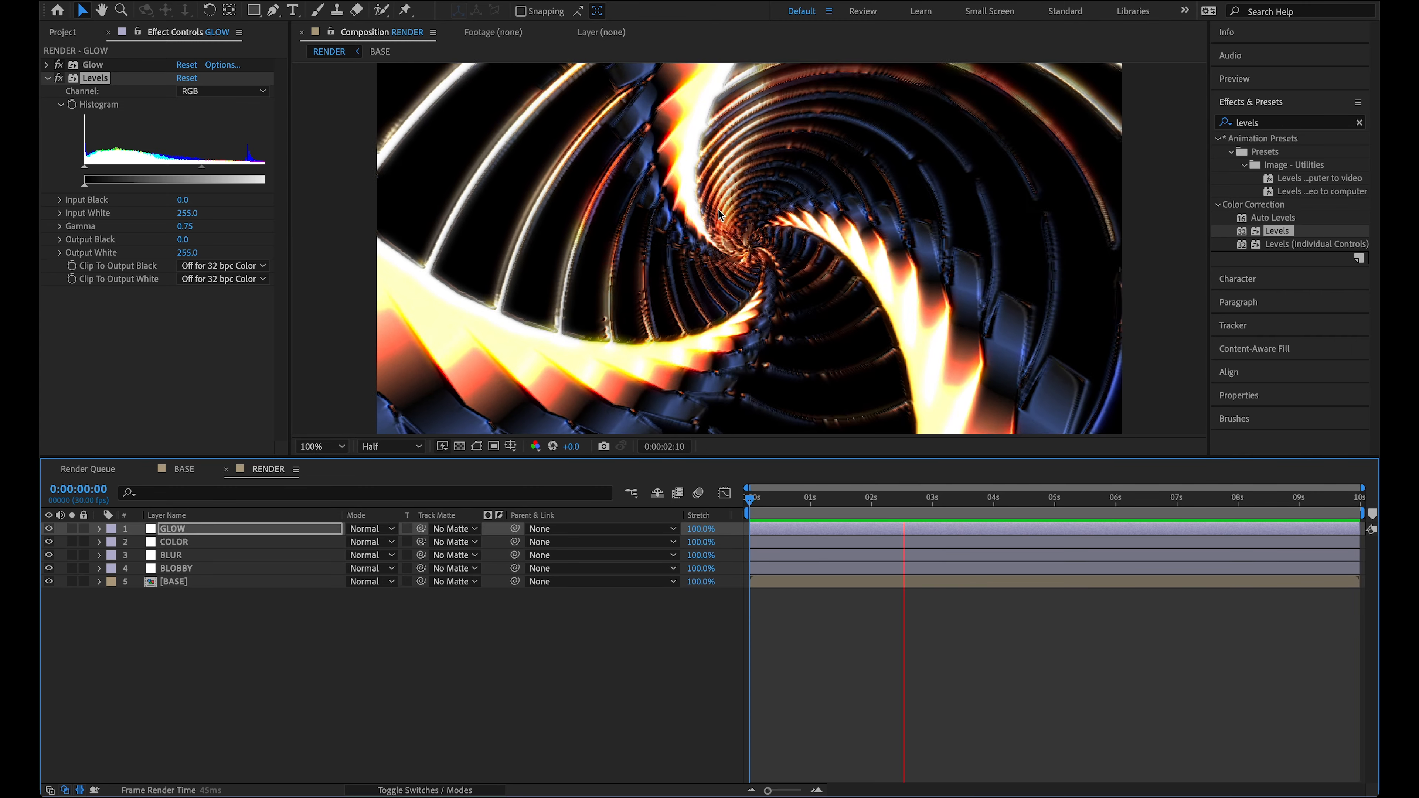
pyautogui.press('space')
pyautogui.click(391, 446)
pyautogui.click(397, 482)
pyautogui.moveTo(832, 486); pyautogui.dragTo(785, 478)
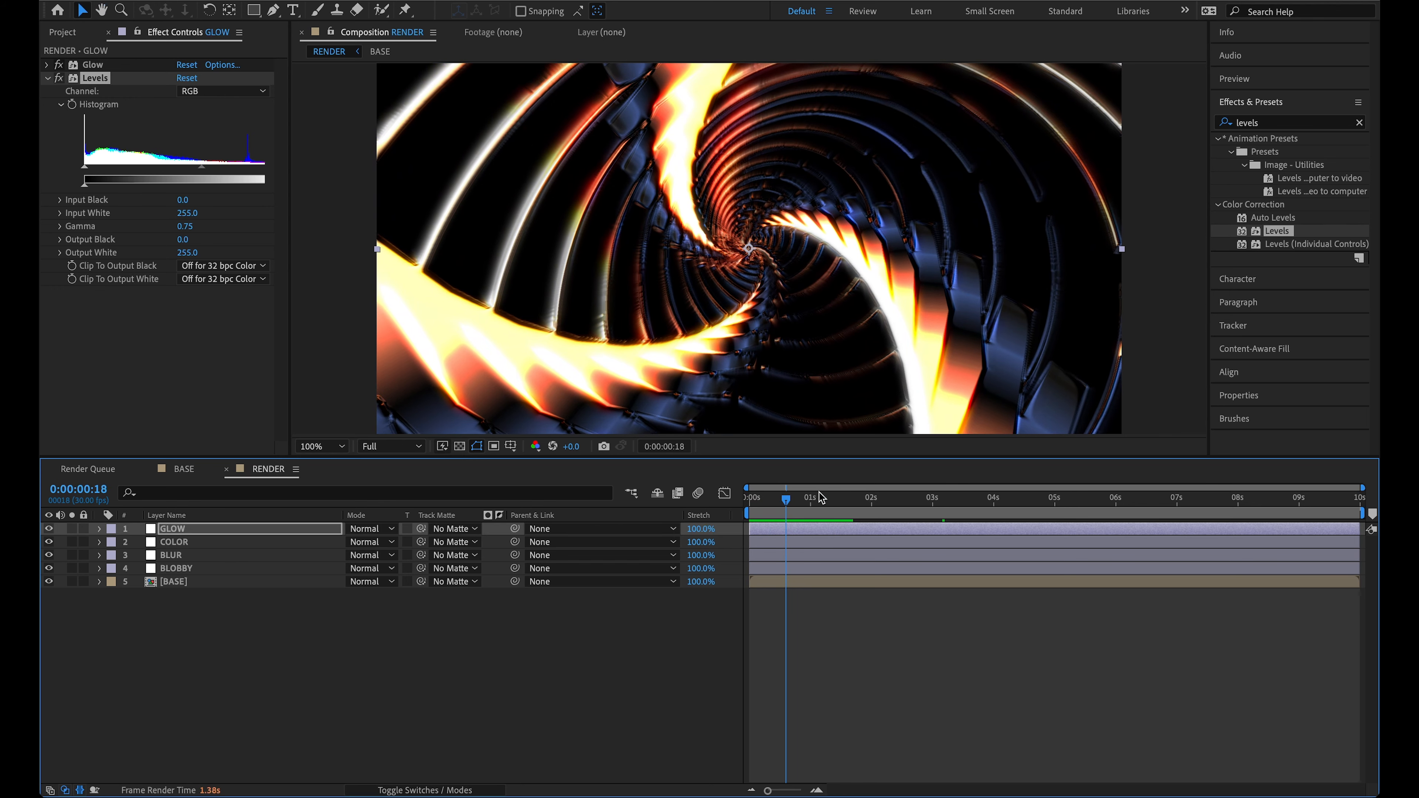
pyautogui.moveTo(785, 486); pyautogui.dragTo(733, 506)
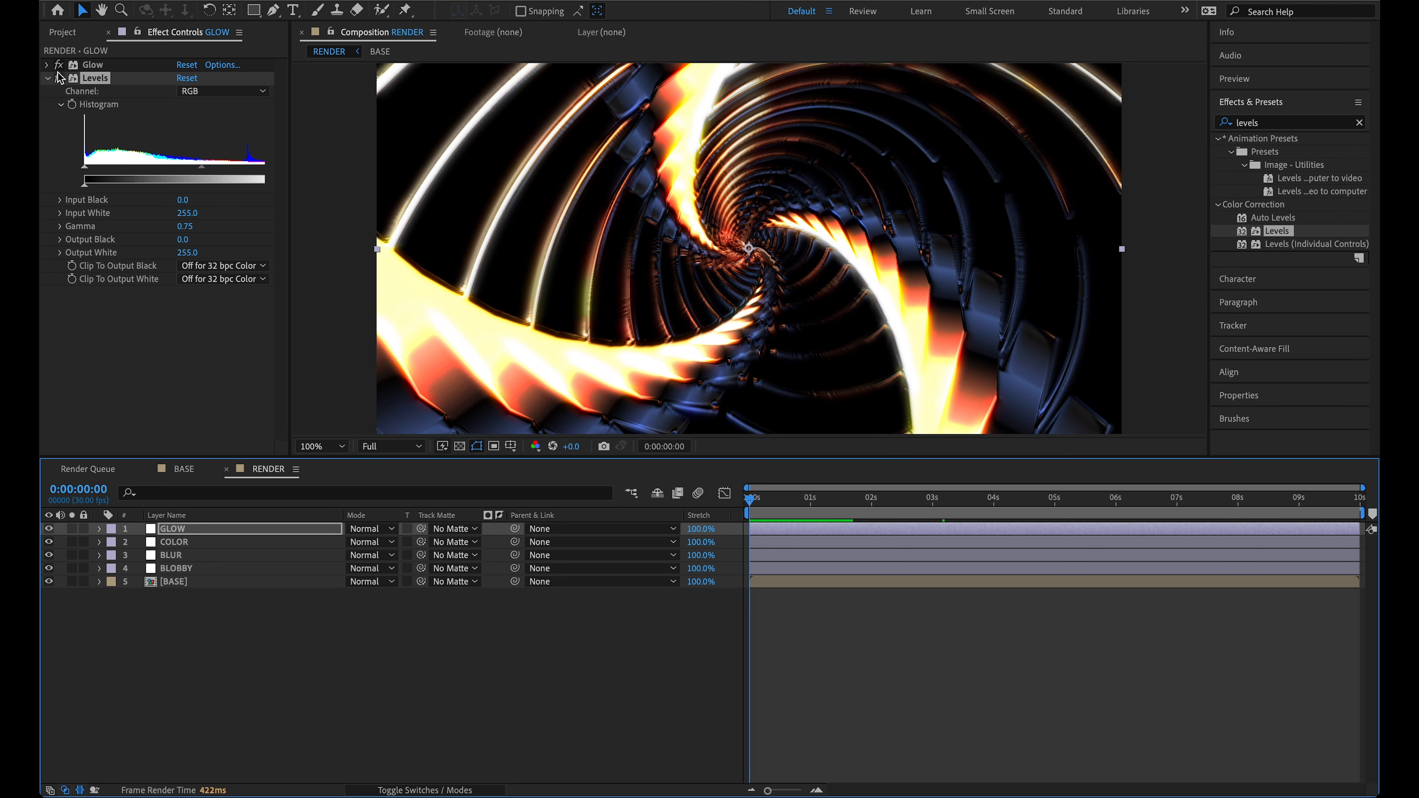
pyautogui.click(225, 644)
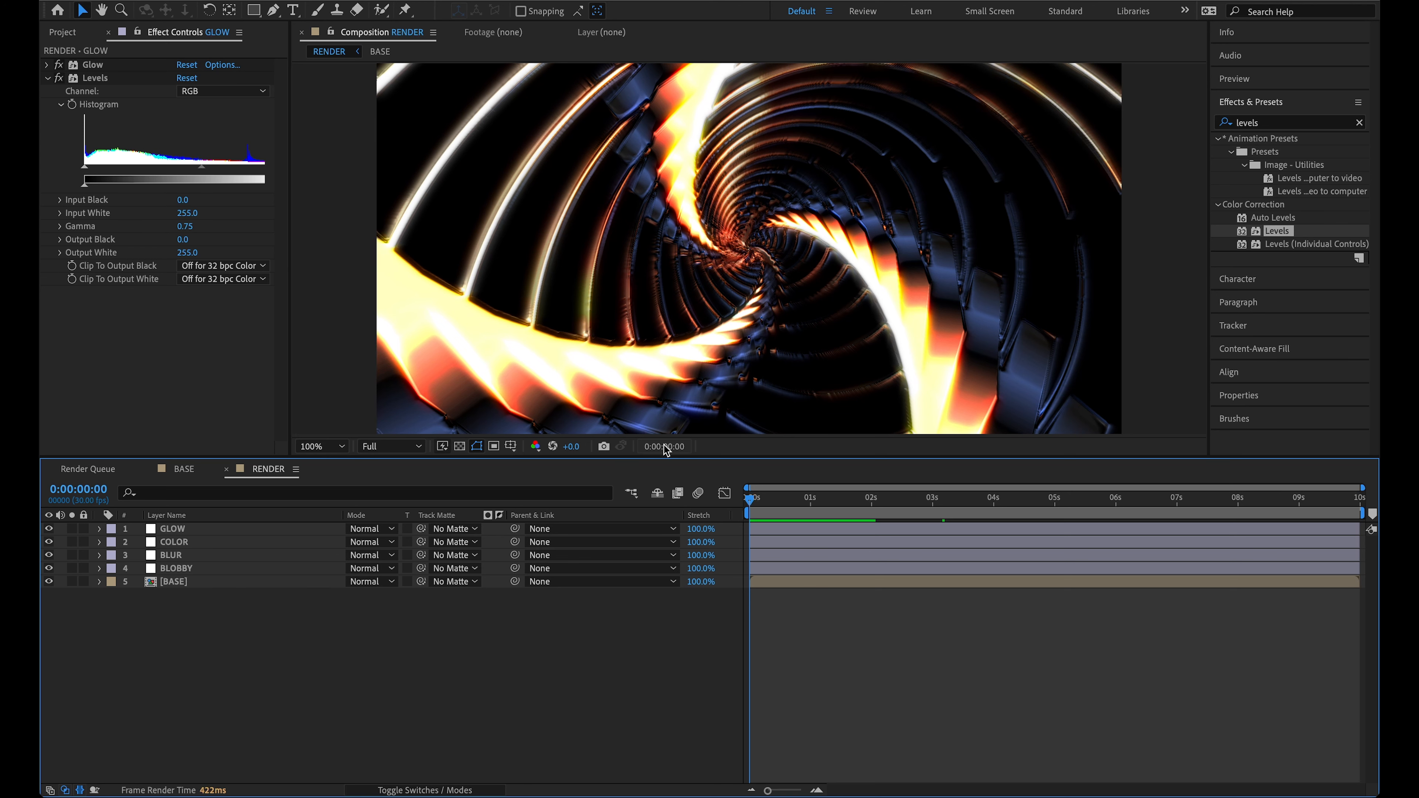
pyautogui.press(',')
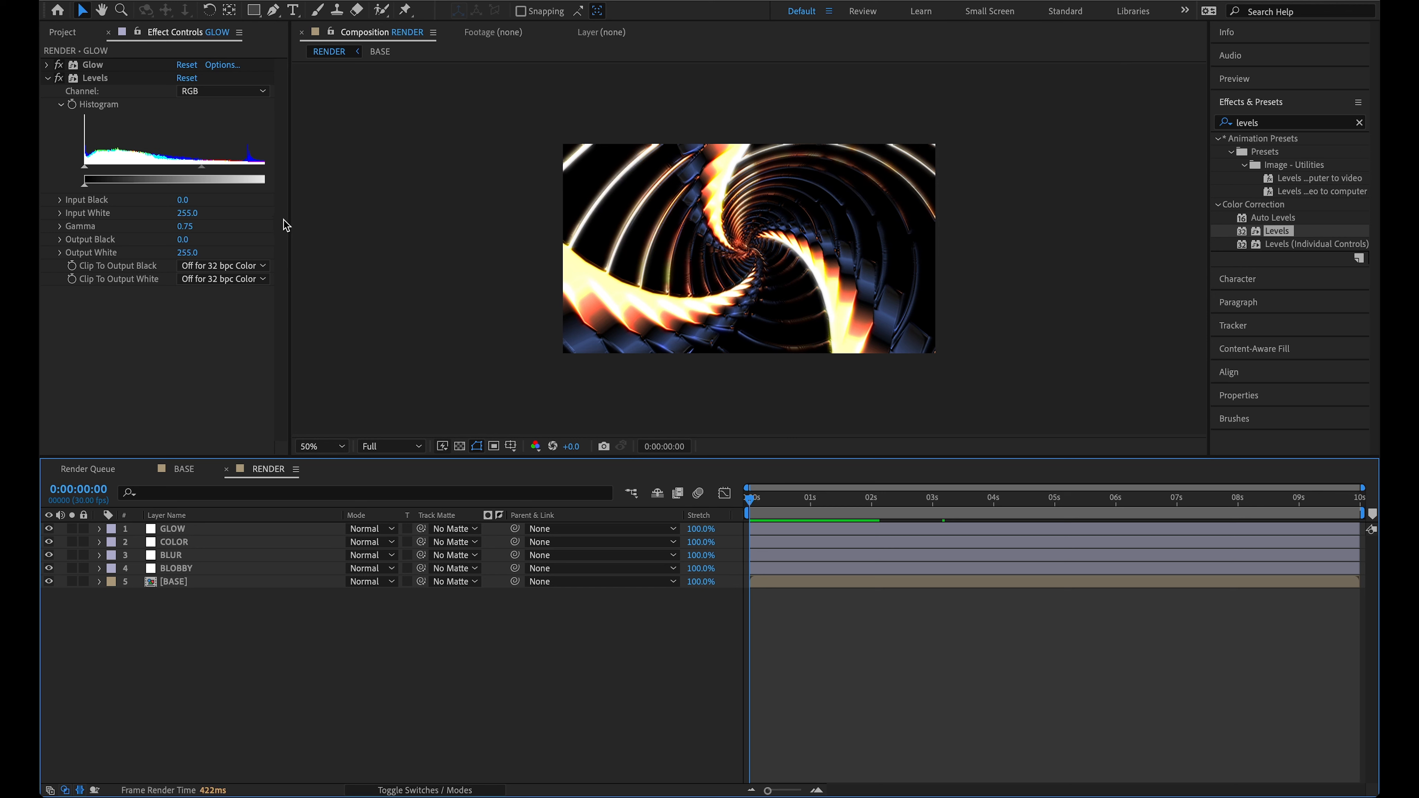
pyautogui.rightClick(286, 225)
pyautogui.moveTo(447, 2)
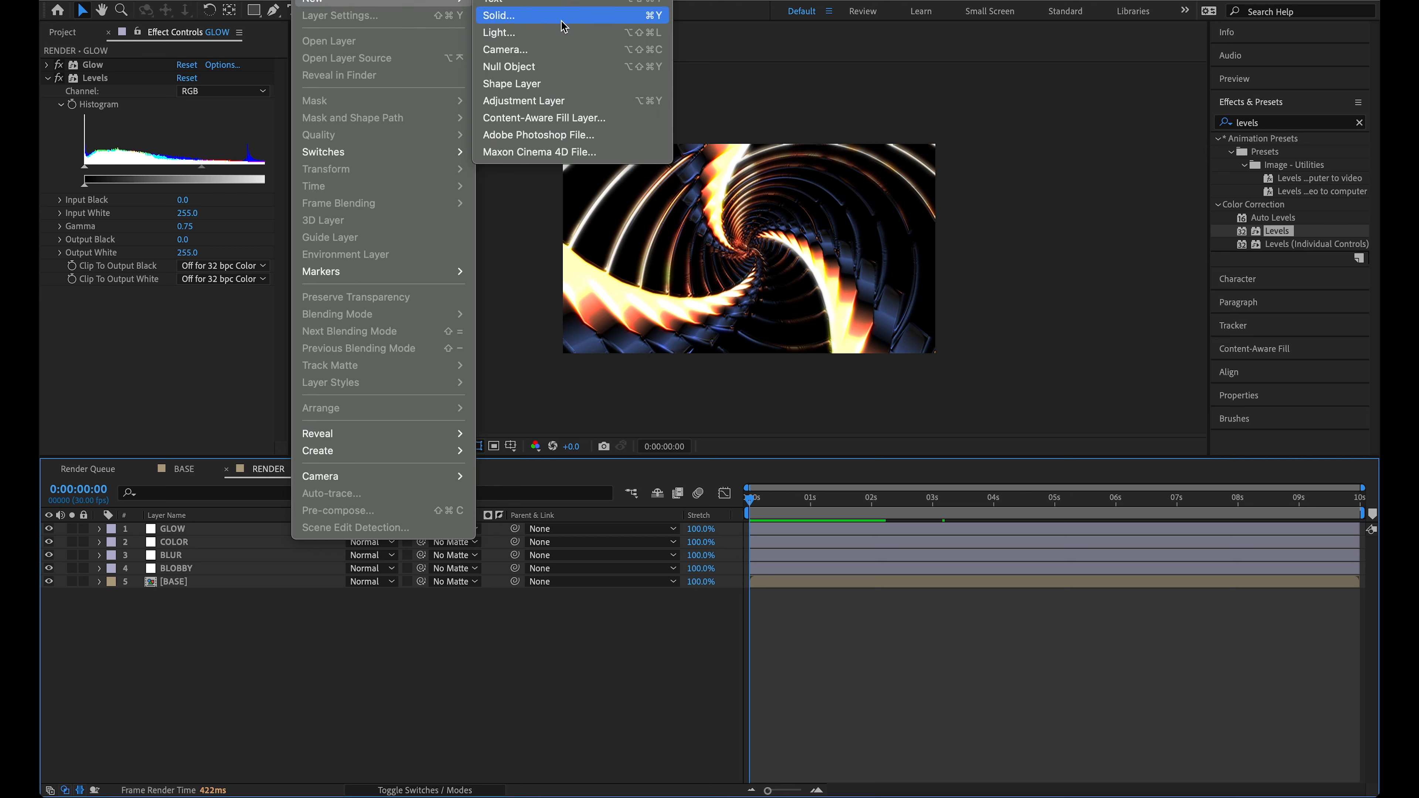
pyautogui.click(279, 625)
# Step: Create a composition-sized black solid named LIGHT and move it beneath the BASE layer
pyautogui.rightClick(326, 604)
pyautogui.moveTo(363, 617)
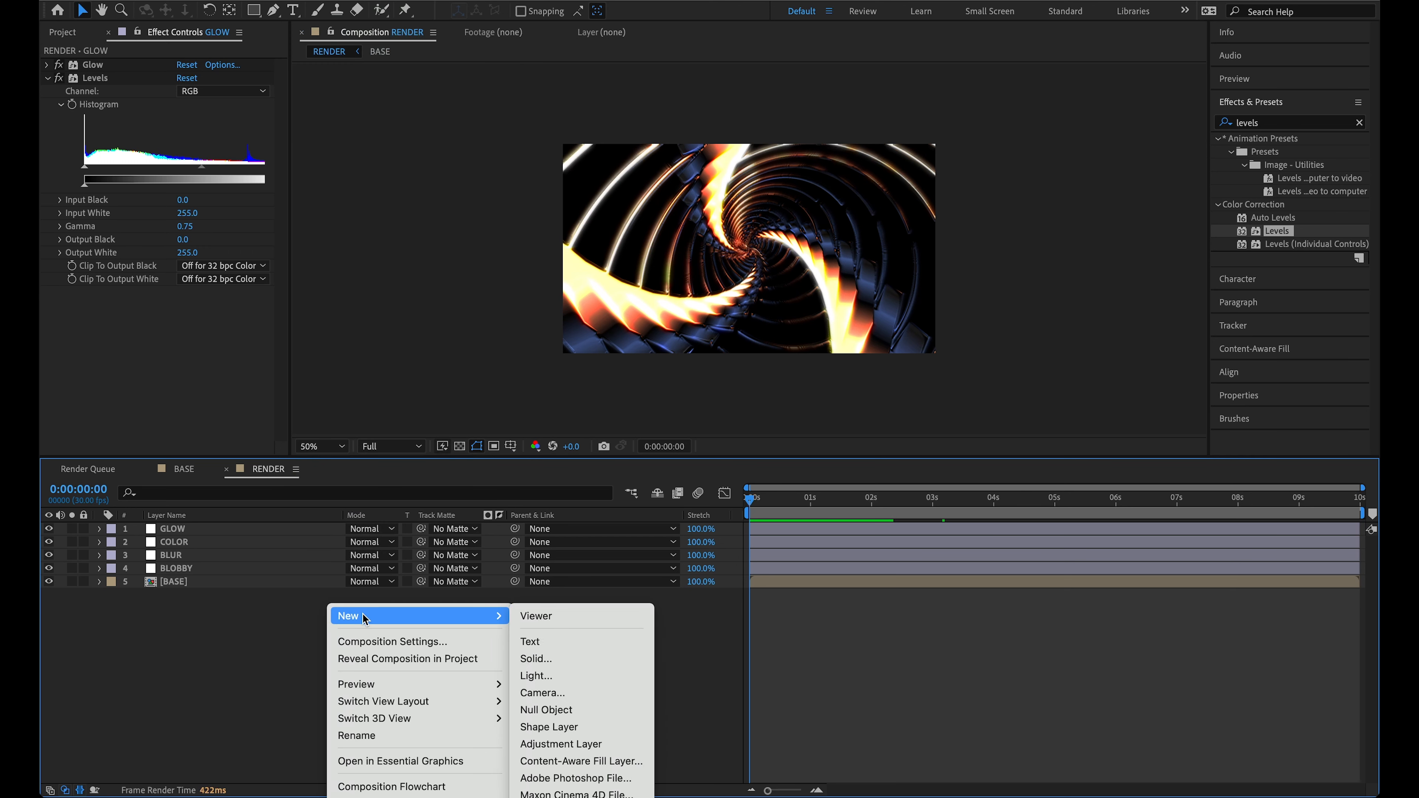
pyautogui.click(536, 659)
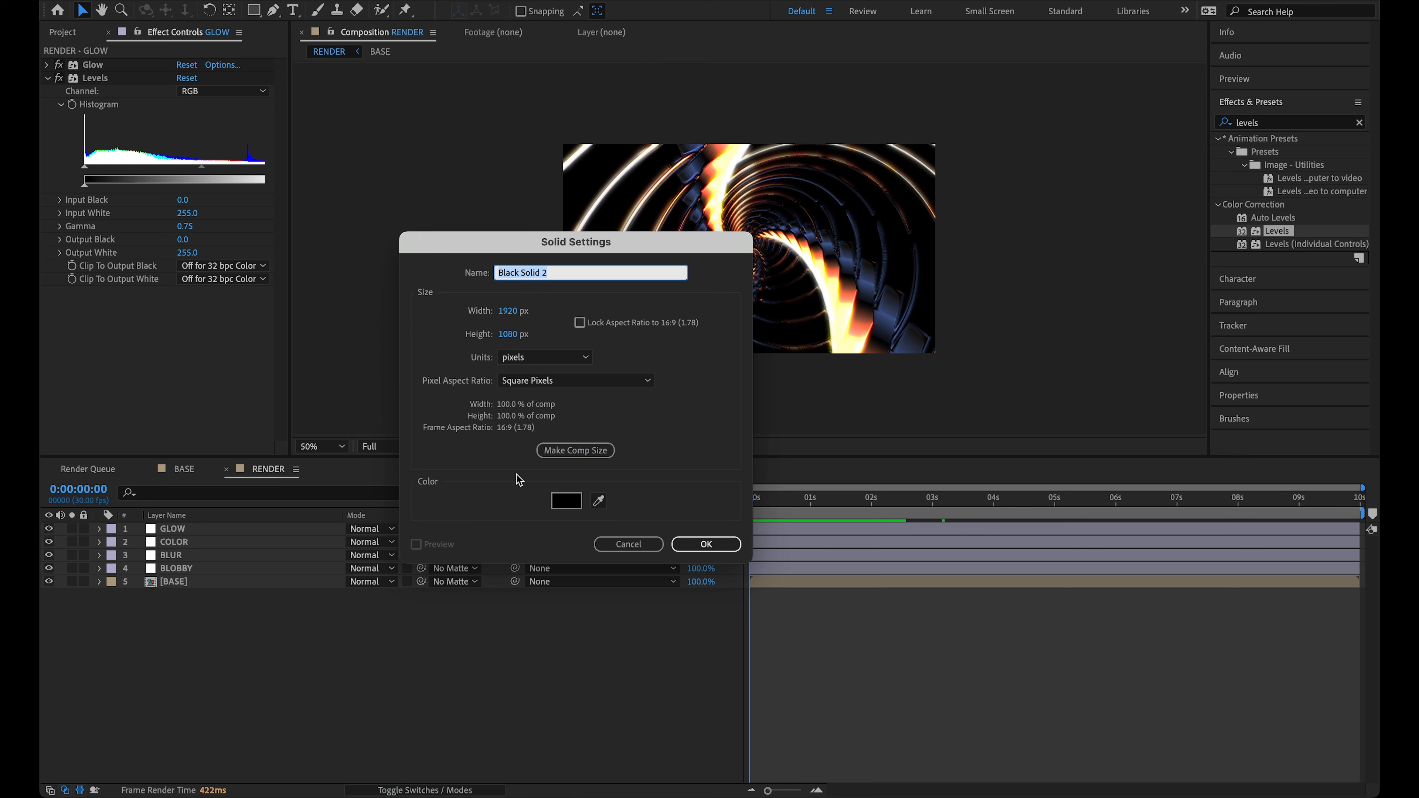
pyautogui.write('LIGHT')
pyautogui.click(562, 452)
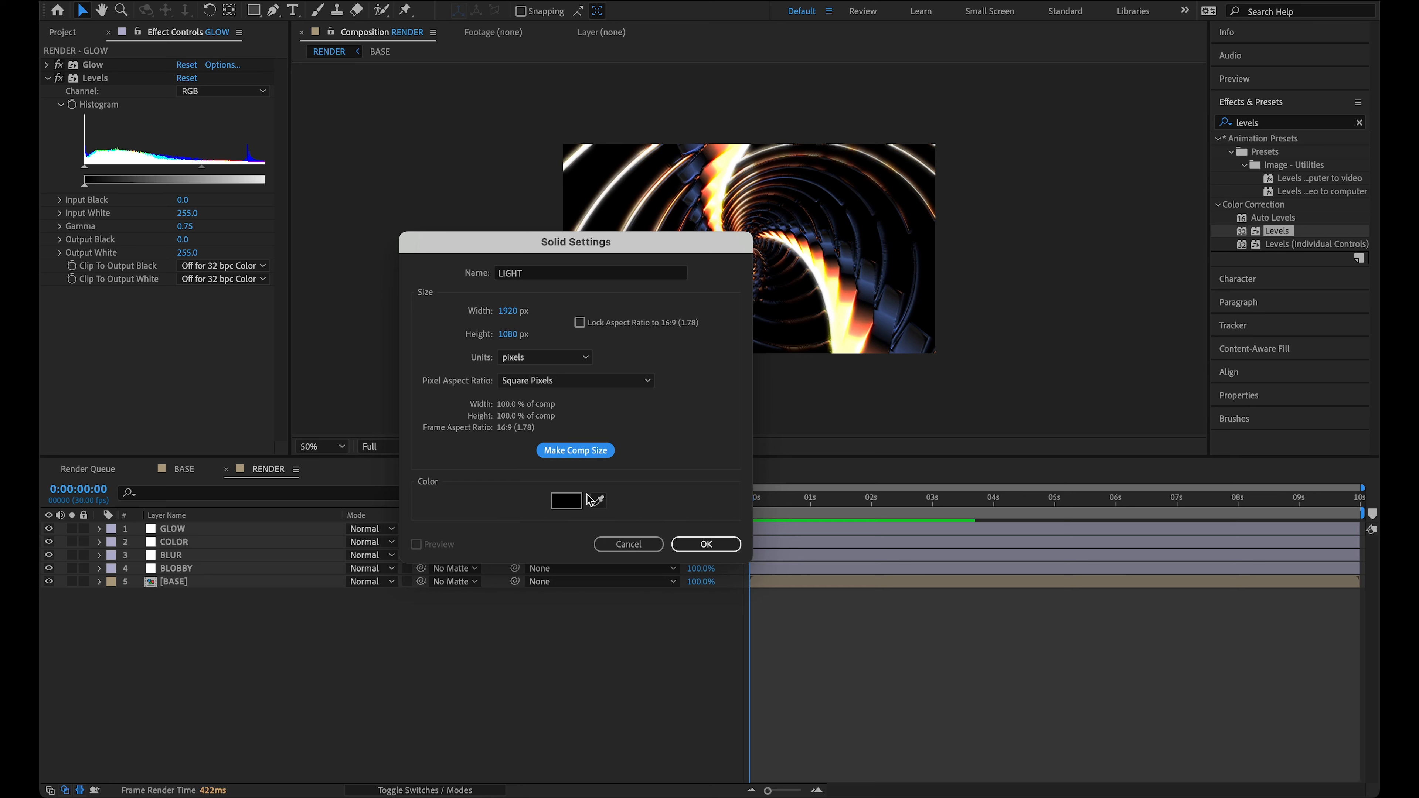
pyautogui.click(708, 546)
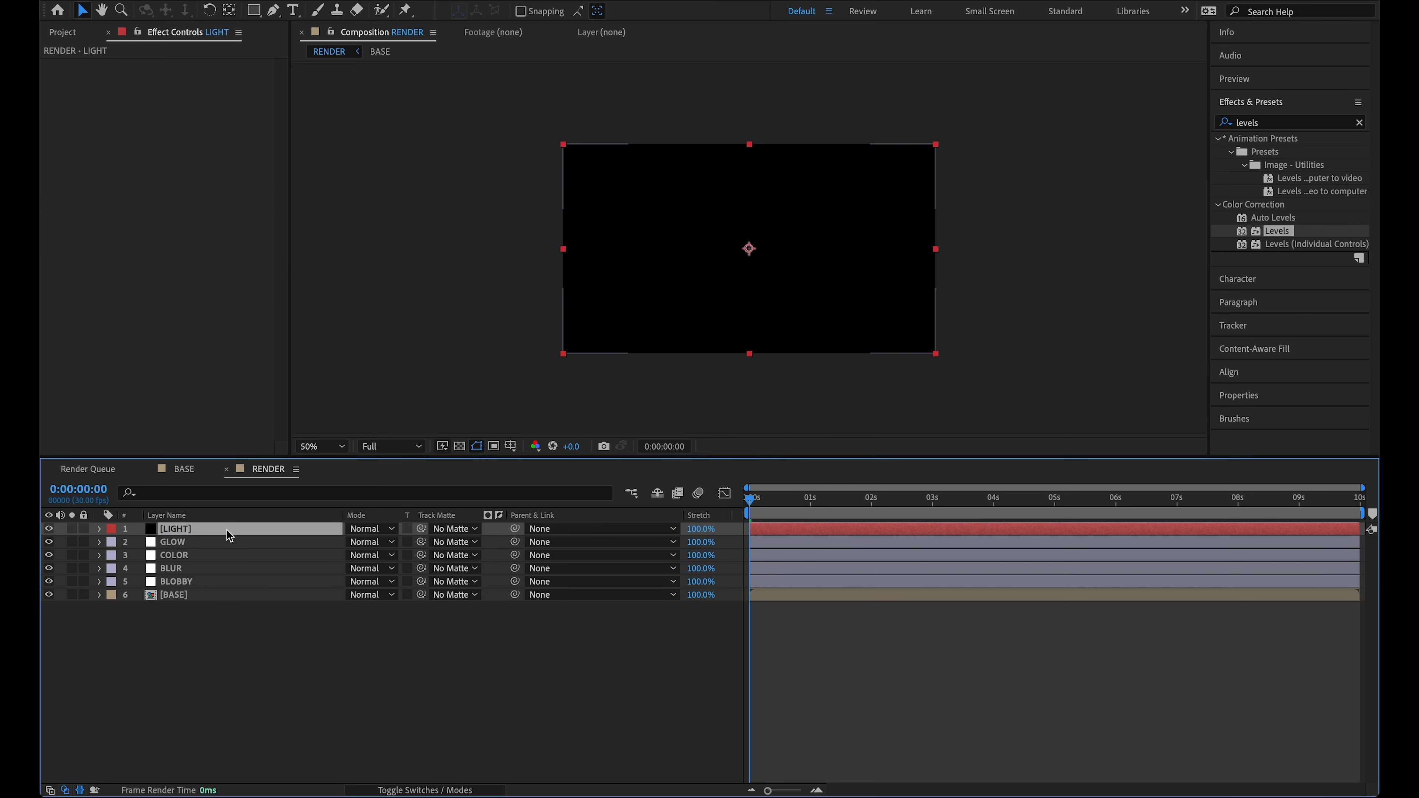
pyautogui.moveTo(207, 533); pyautogui.dragTo(211, 643)
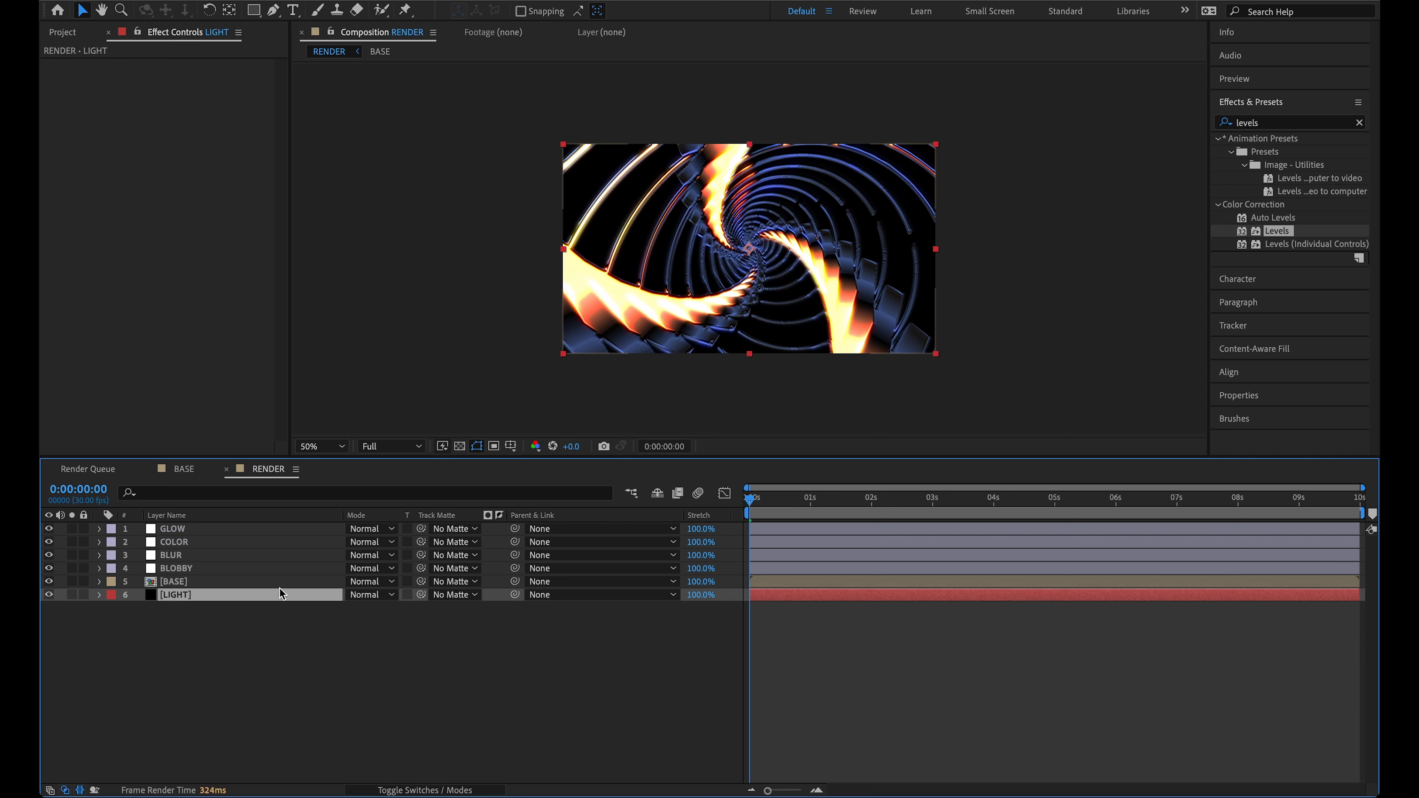
# Step: Toggle the LIGHT layer's visibility repeatedly to compare the image with and without it
pyautogui.click(49, 595)
pyautogui.click(48, 594)
pyautogui.click(49, 594)
pyautogui.click(49, 595)
pyautogui.click(49, 594)
pyautogui.click(48, 594)
pyautogui.click(48, 595)
pyautogui.click(49, 594)
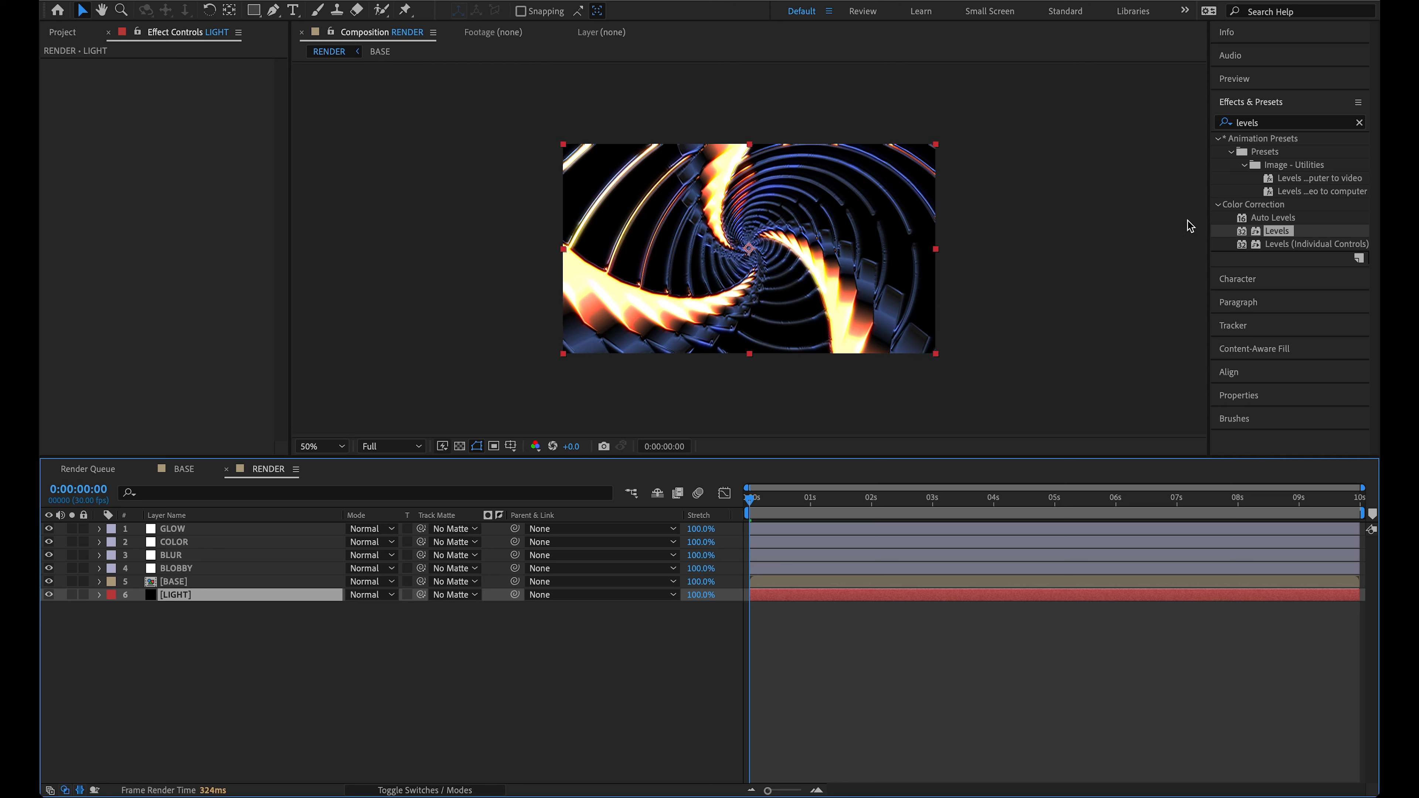
# Step: Apply the Fill effect to the LIGHT solid and set its color to FFCB26
pyautogui.click(1281, 124)
pyautogui.write('fill')
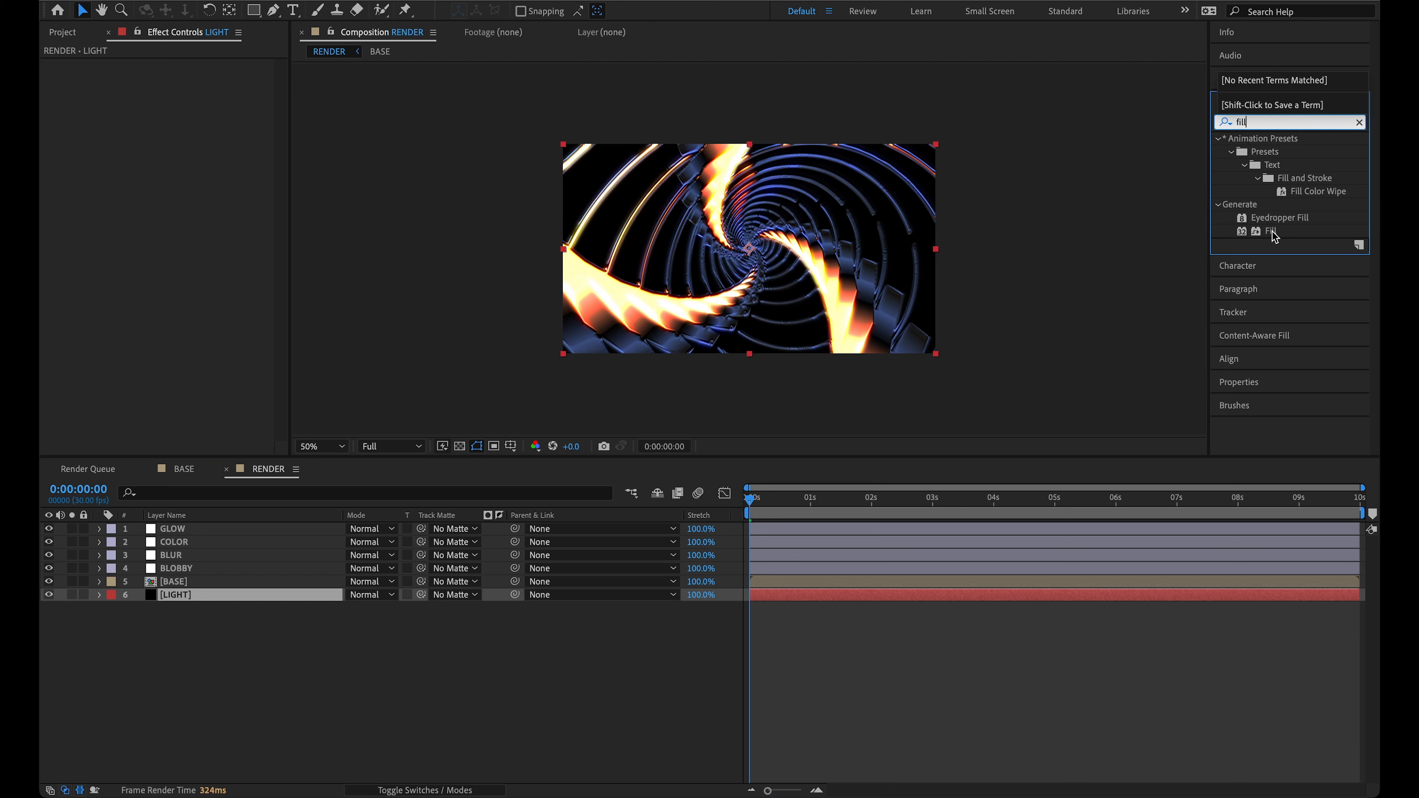
pyautogui.doubleClick(1273, 231)
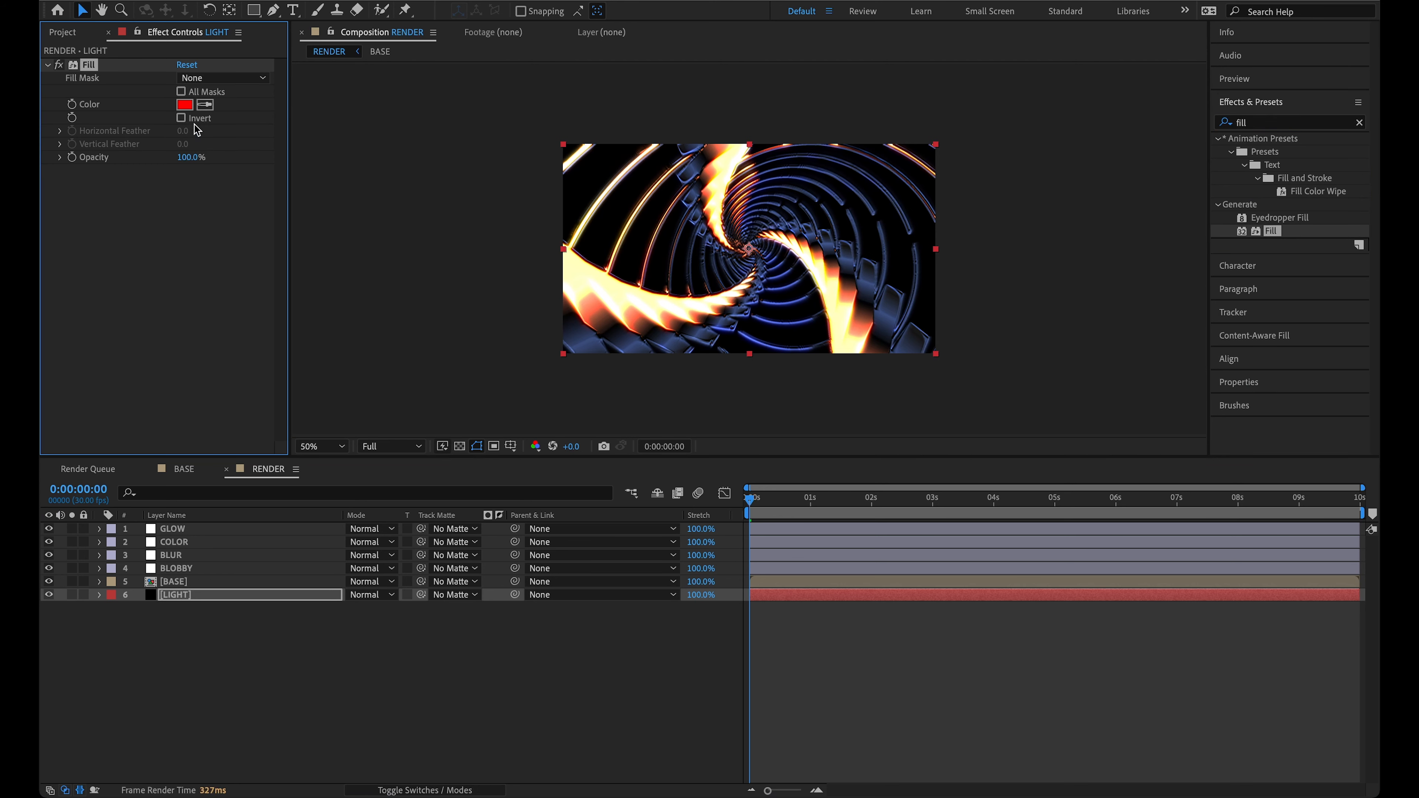
pyautogui.click(184, 105)
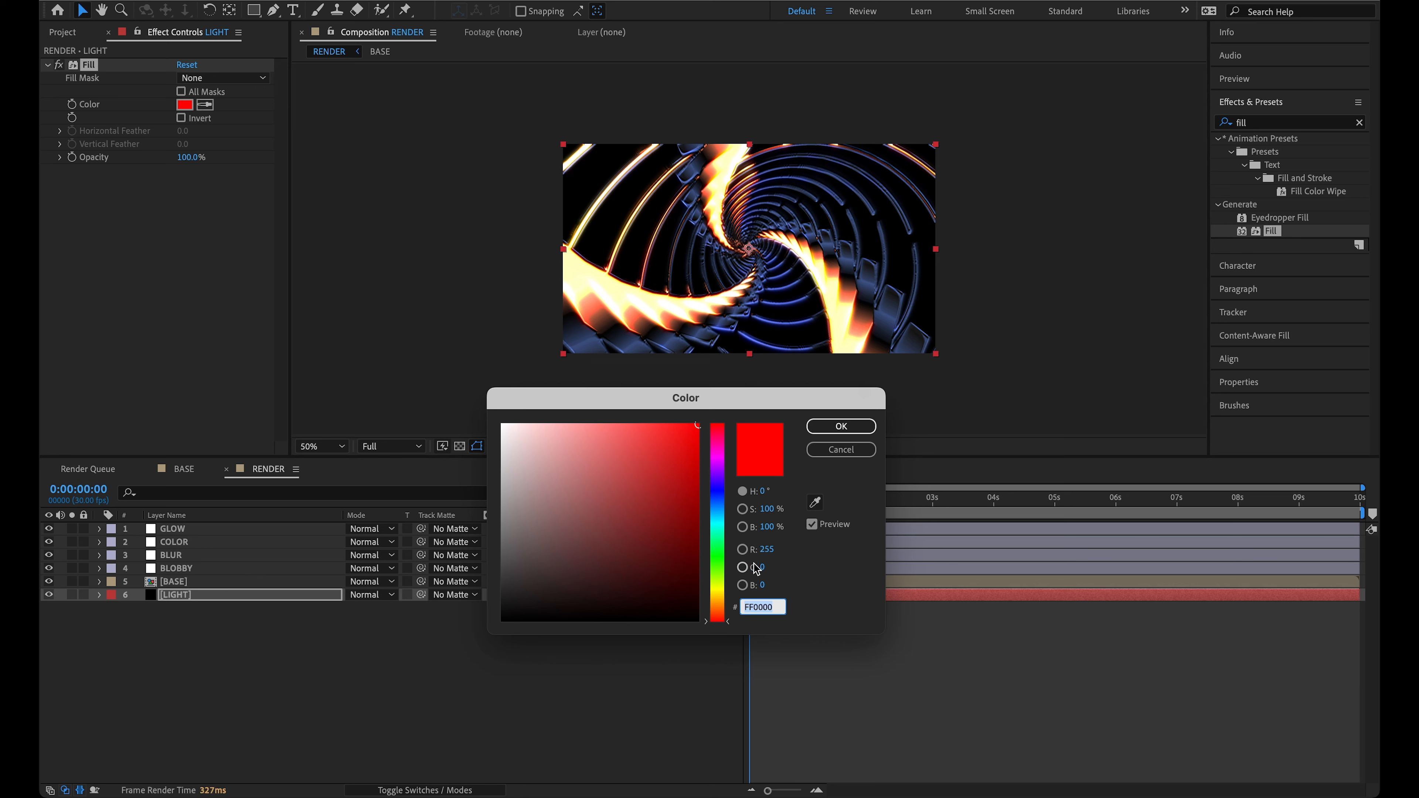
pyautogui.write('00FFCB')
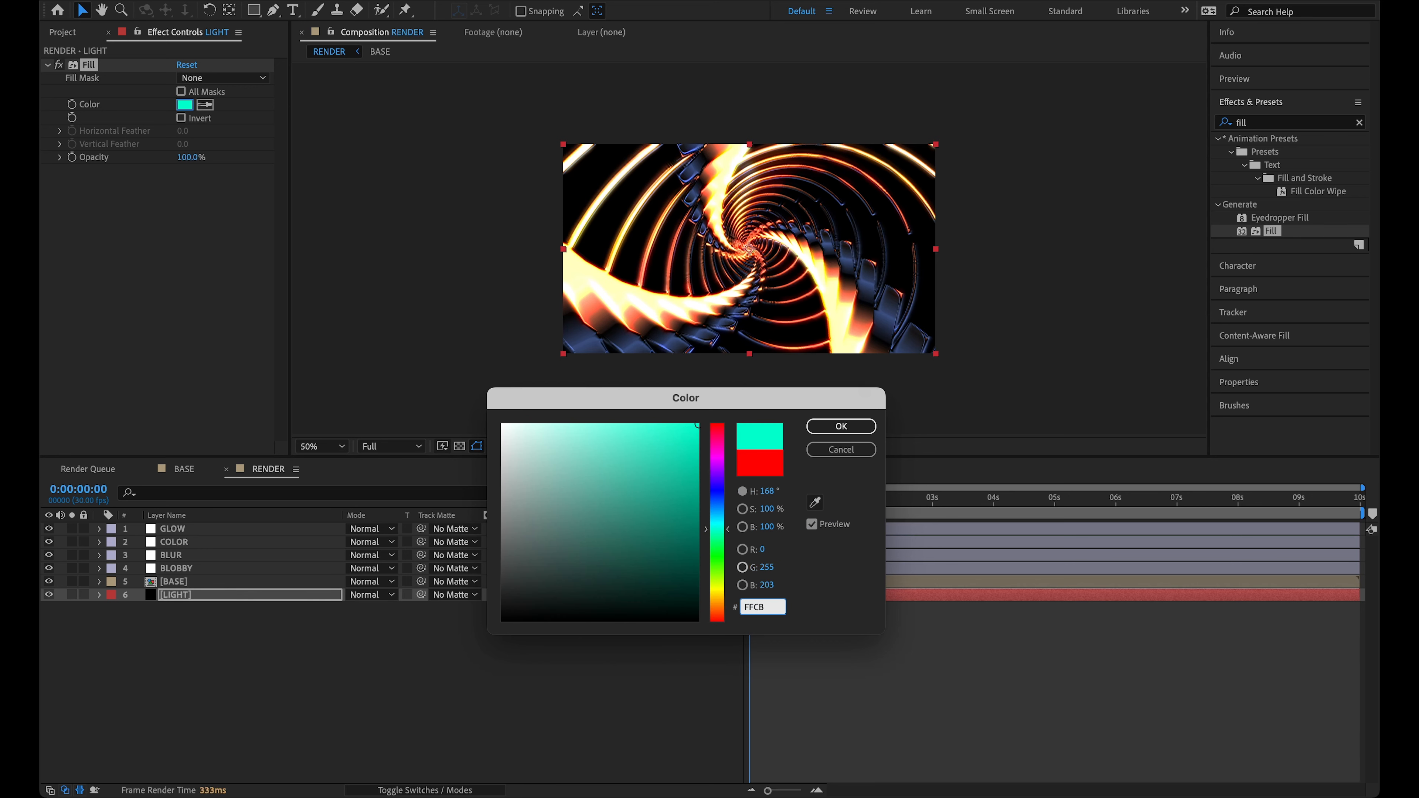
pyautogui.write('26')
pyautogui.press('Return')
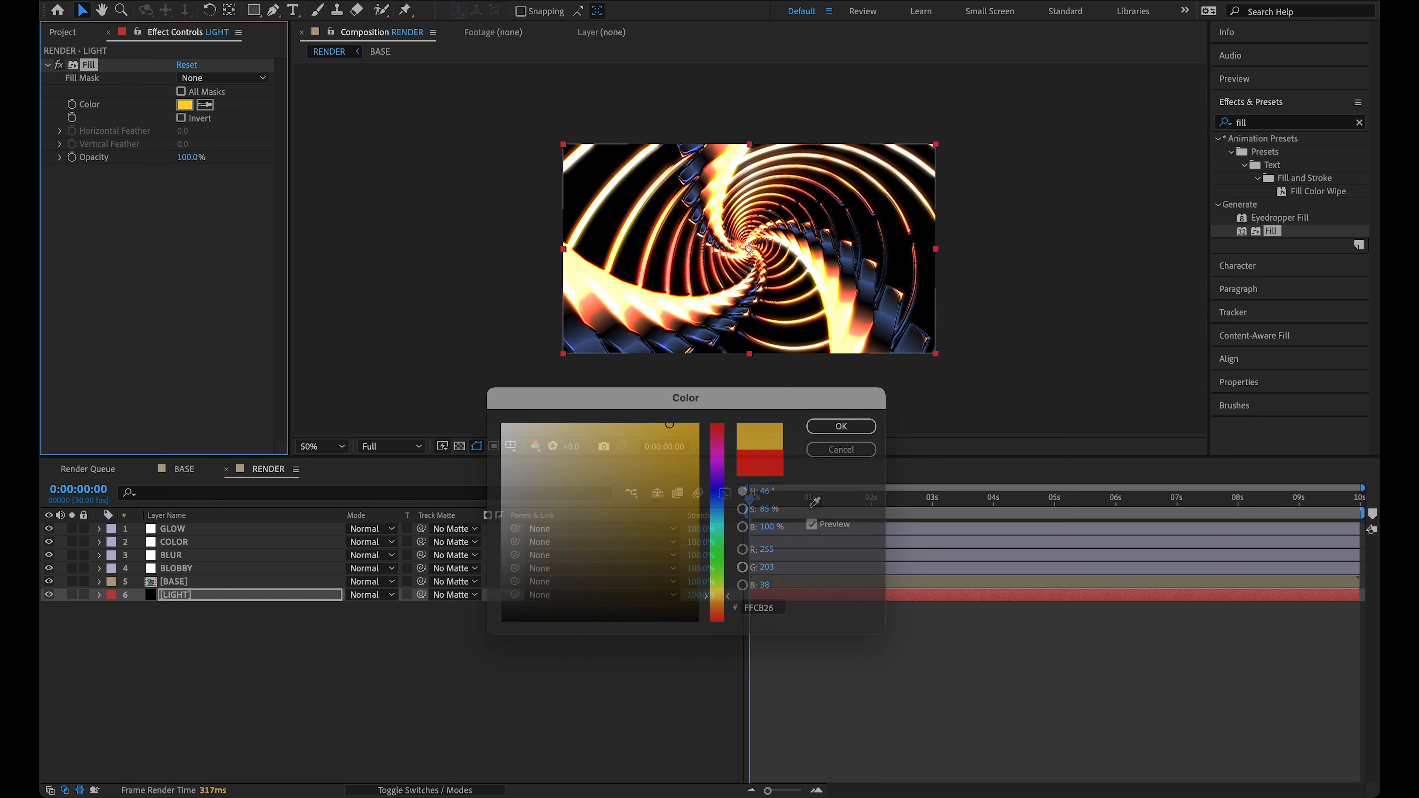
# Step: Toggle the LIGHT layer's Fill effect and the BLOBBY layer's visibility to compare their influence on the image
pyautogui.click(59, 65)
pyautogui.click(60, 64)
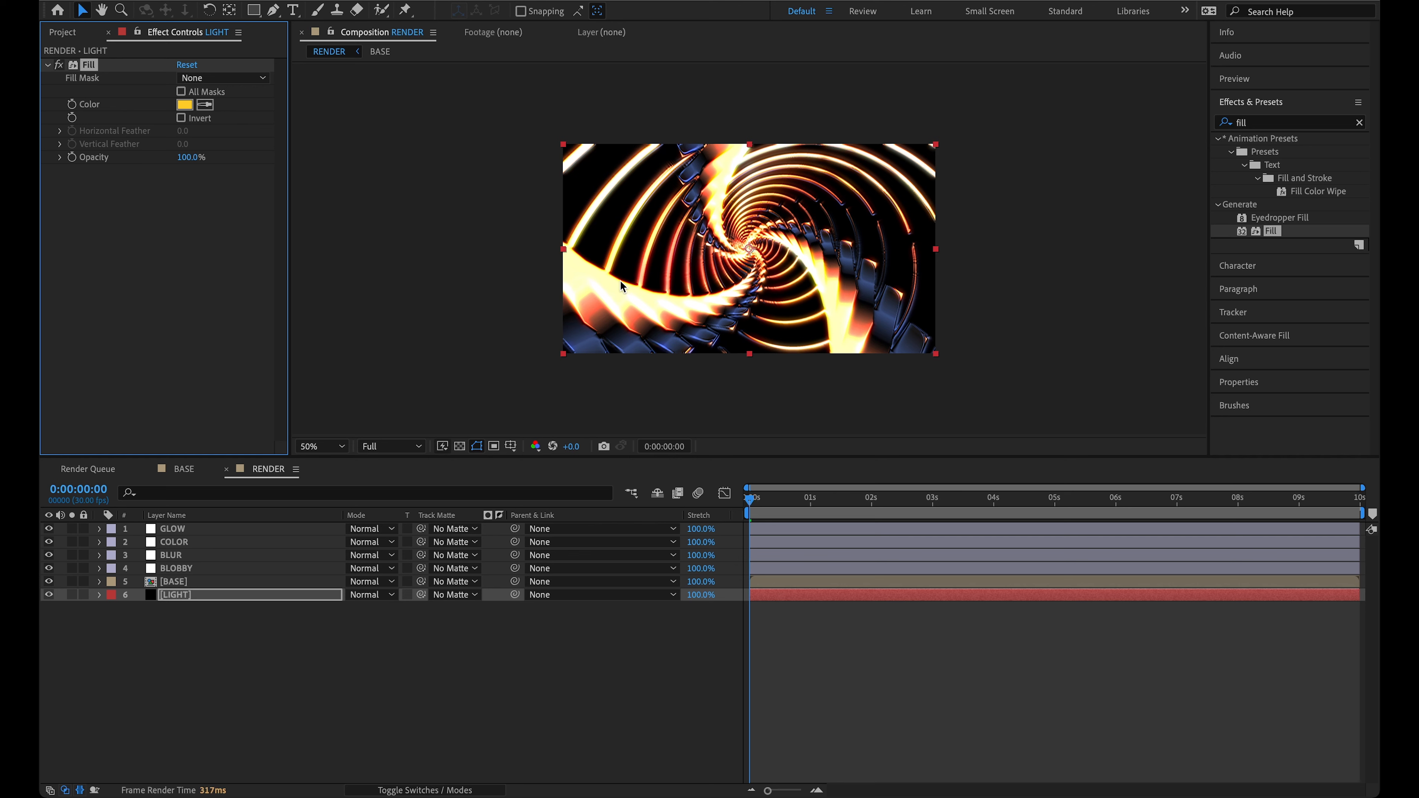
pyautogui.click(188, 569)
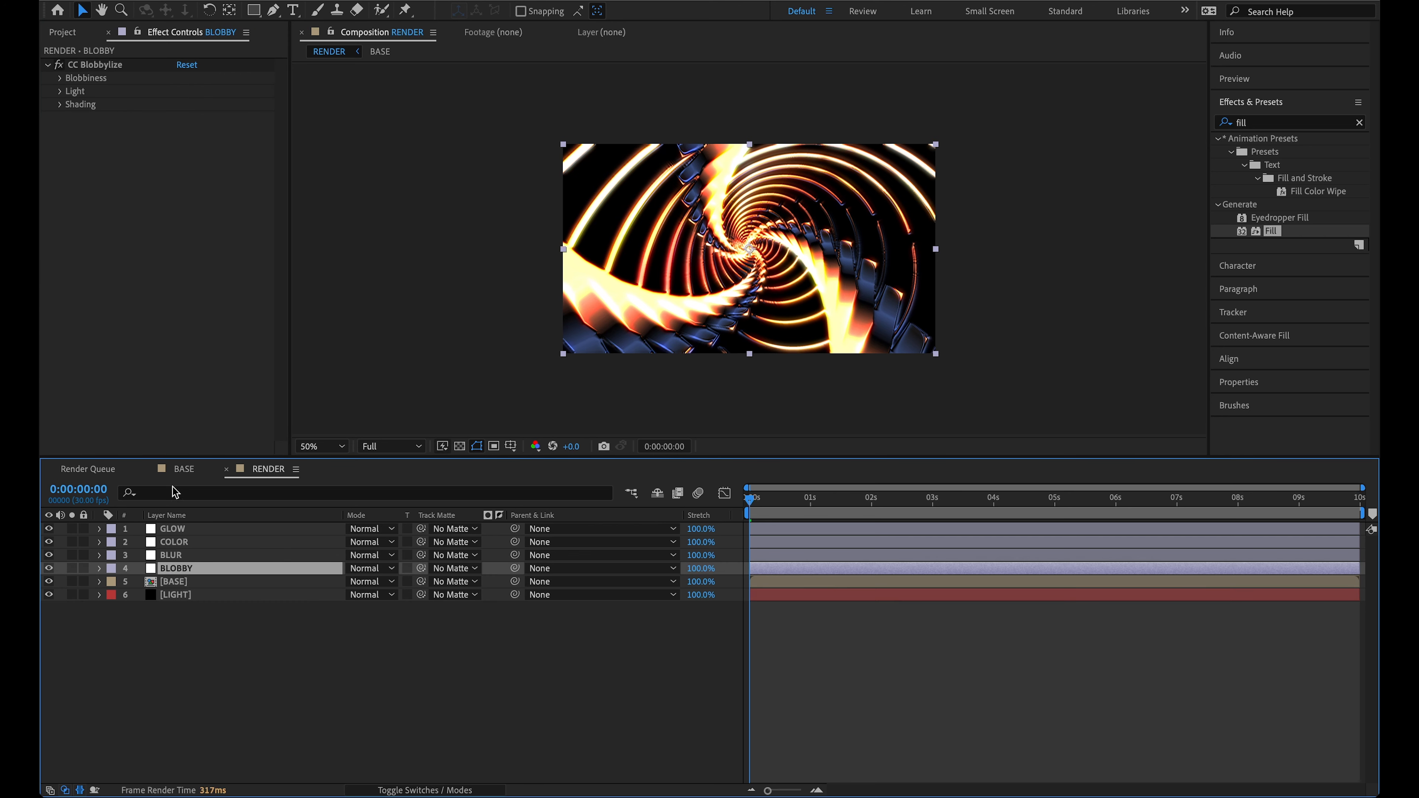
pyautogui.click(49, 568)
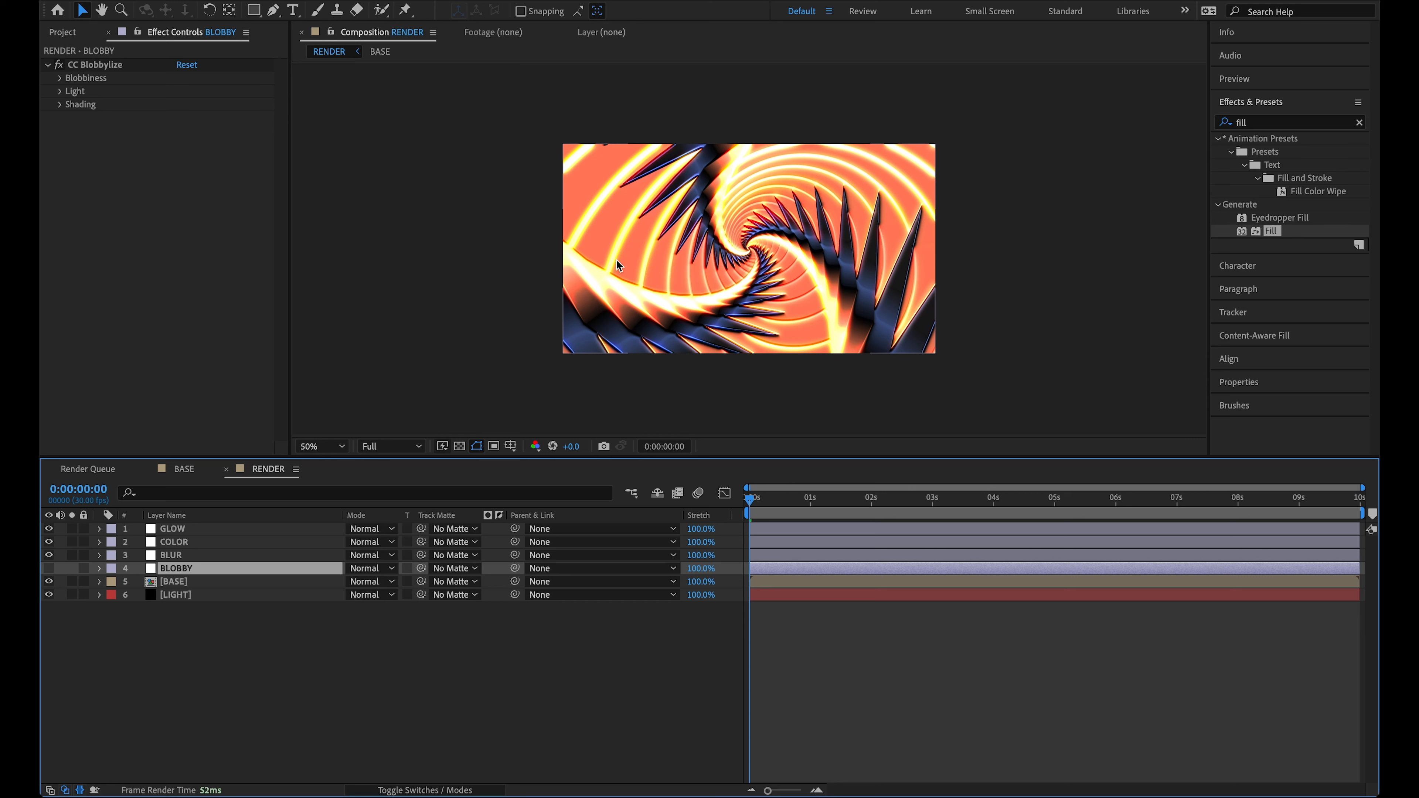
pyautogui.click(179, 594)
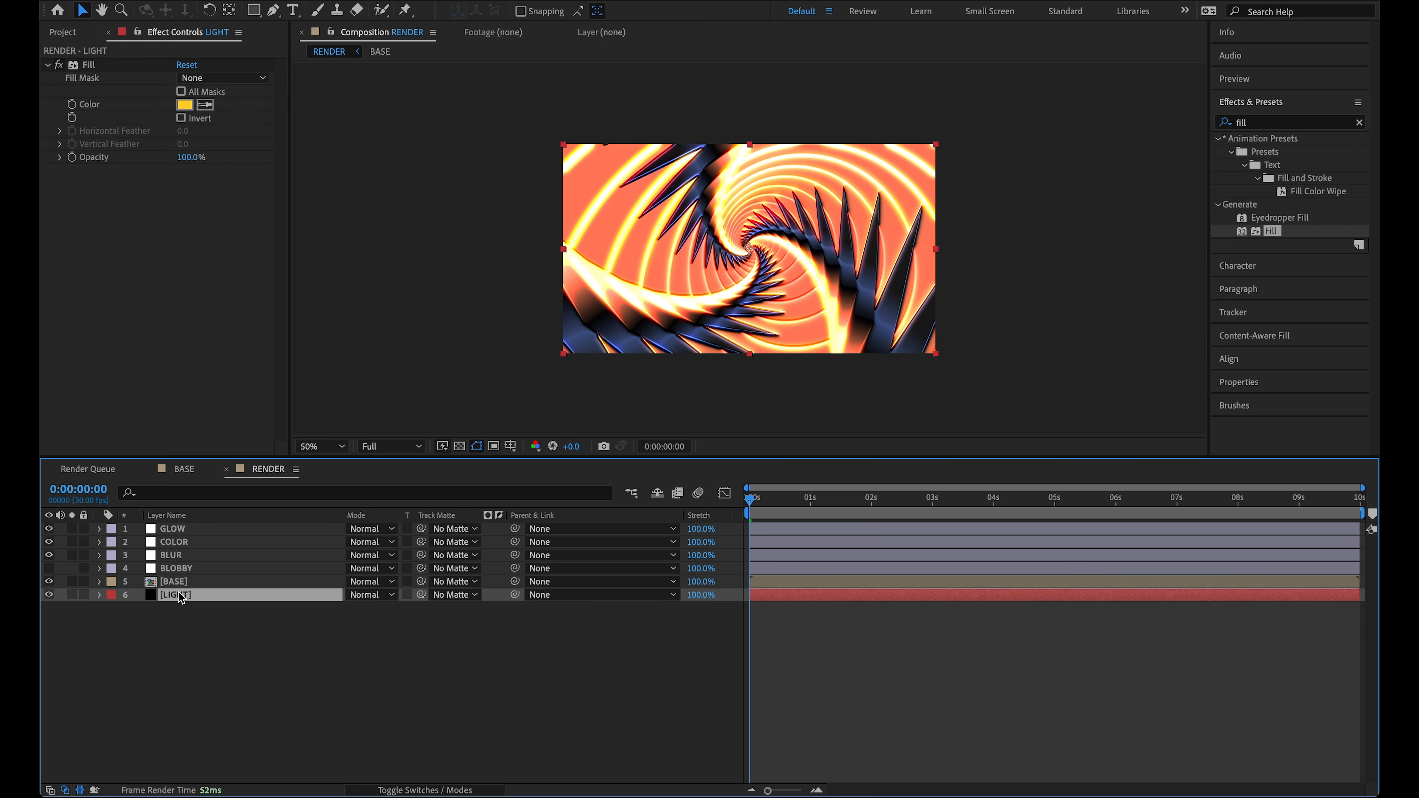
pyautogui.click(49, 568)
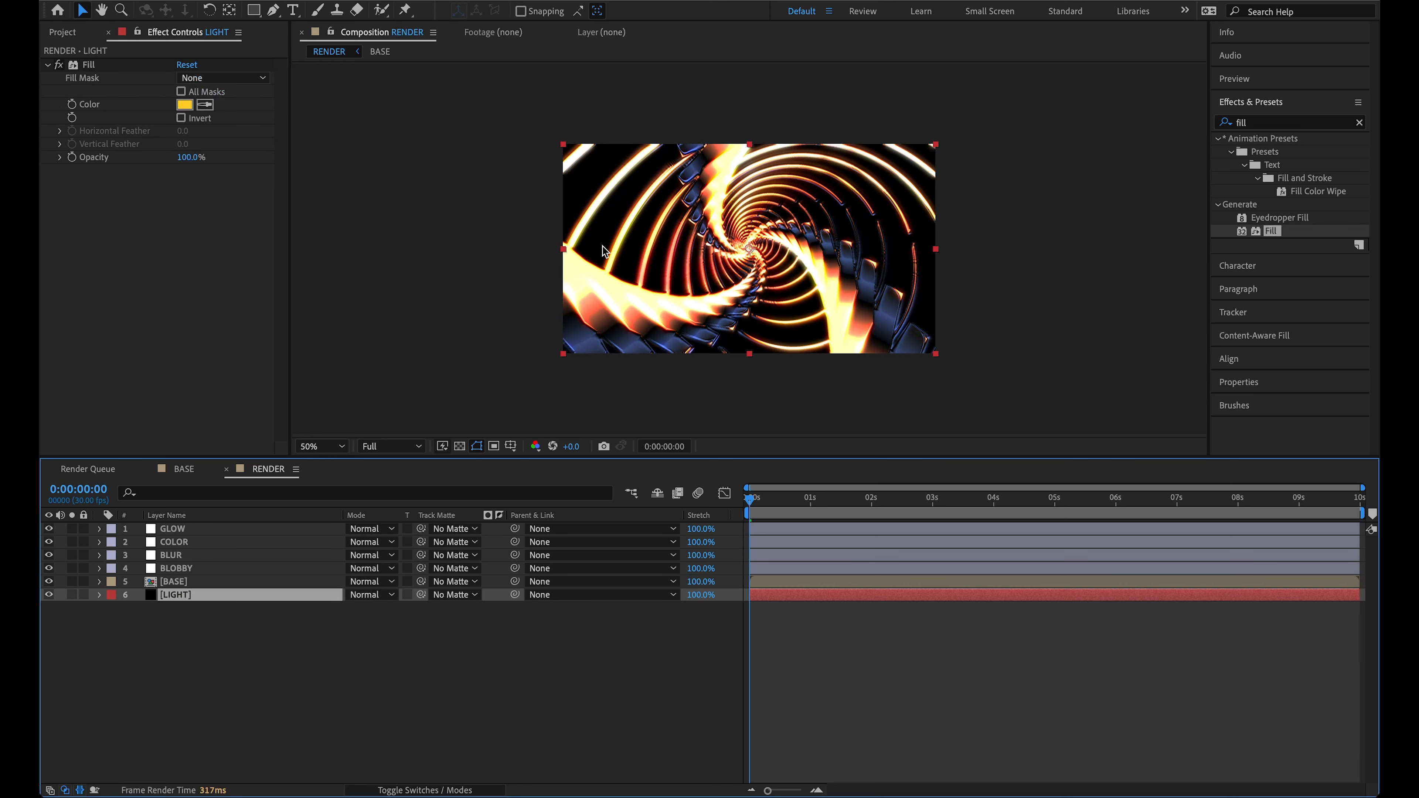
# Step: Draw a centred circular mask slightly taller than the frame on the BLOBBY layer and invert it
pyautogui.click(189, 568)
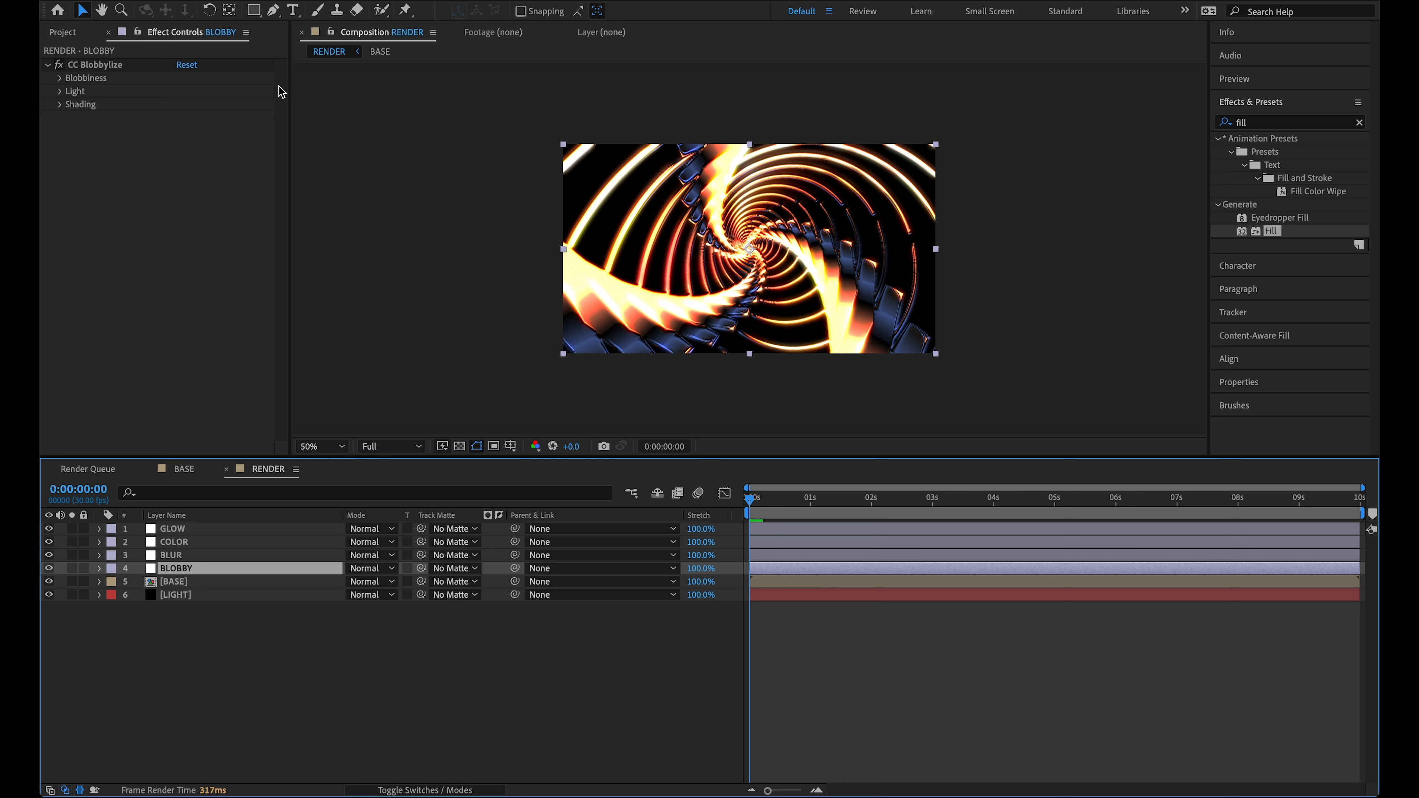
pyautogui.click(255, 11)
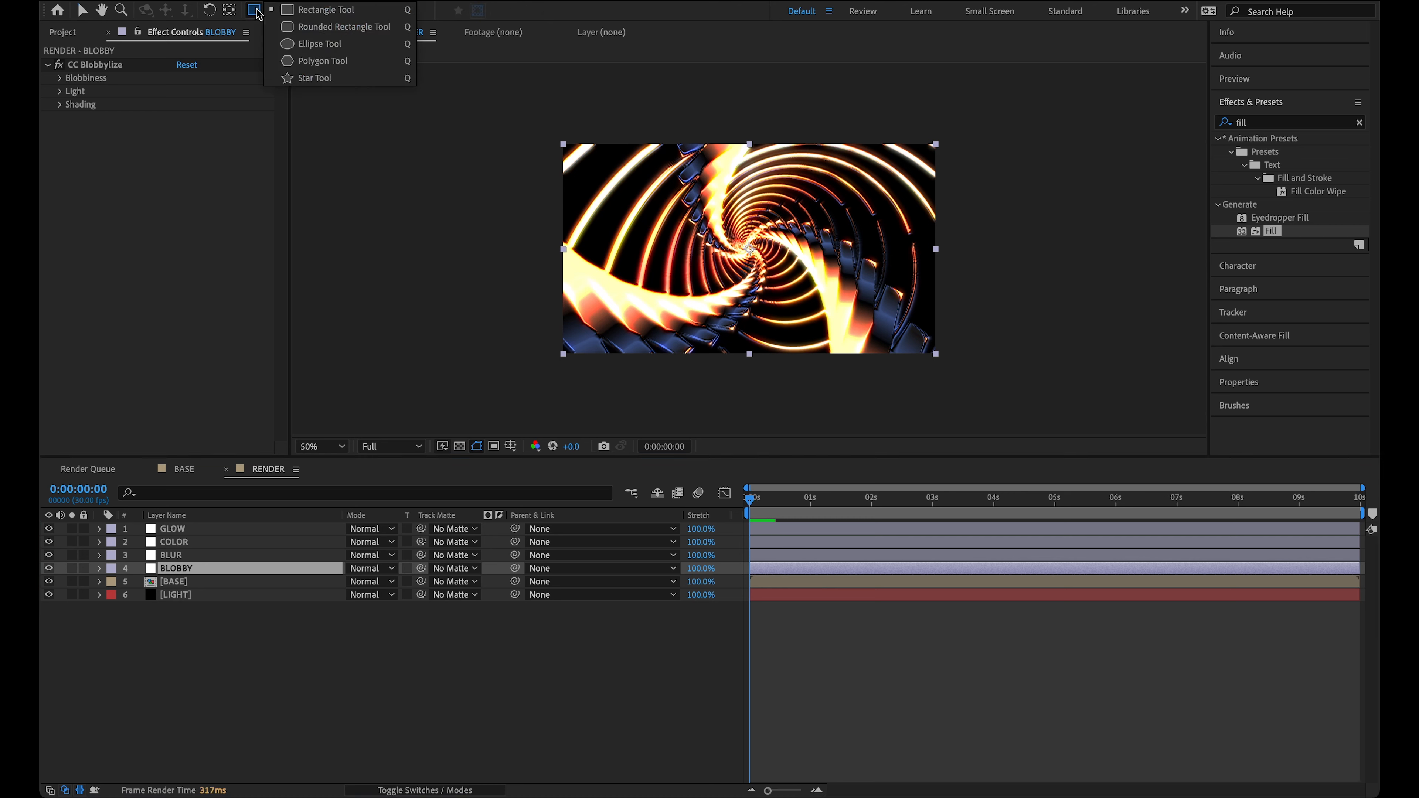
pyautogui.click(302, 45)
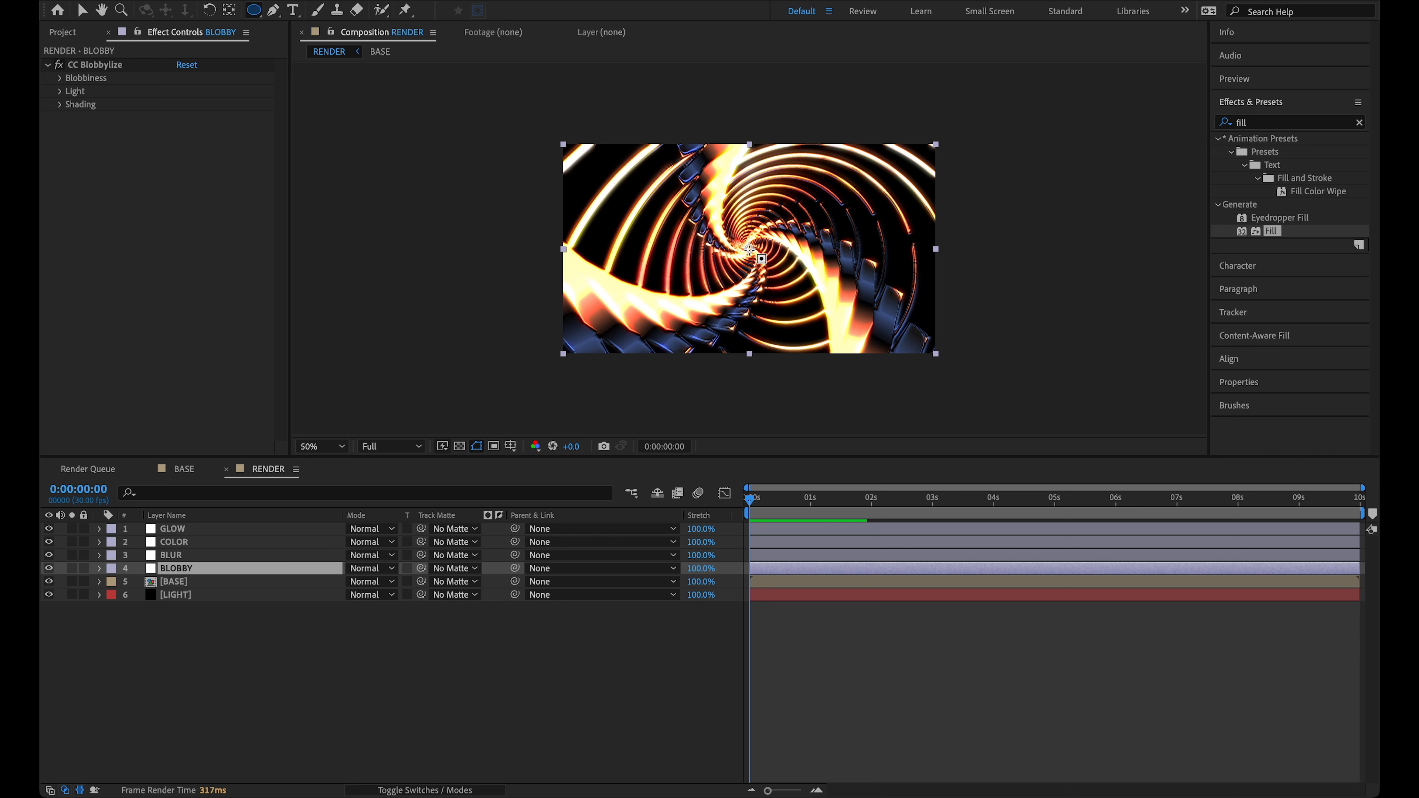
pyautogui.moveTo(749, 250); pyautogui.dragTo(817, 144)
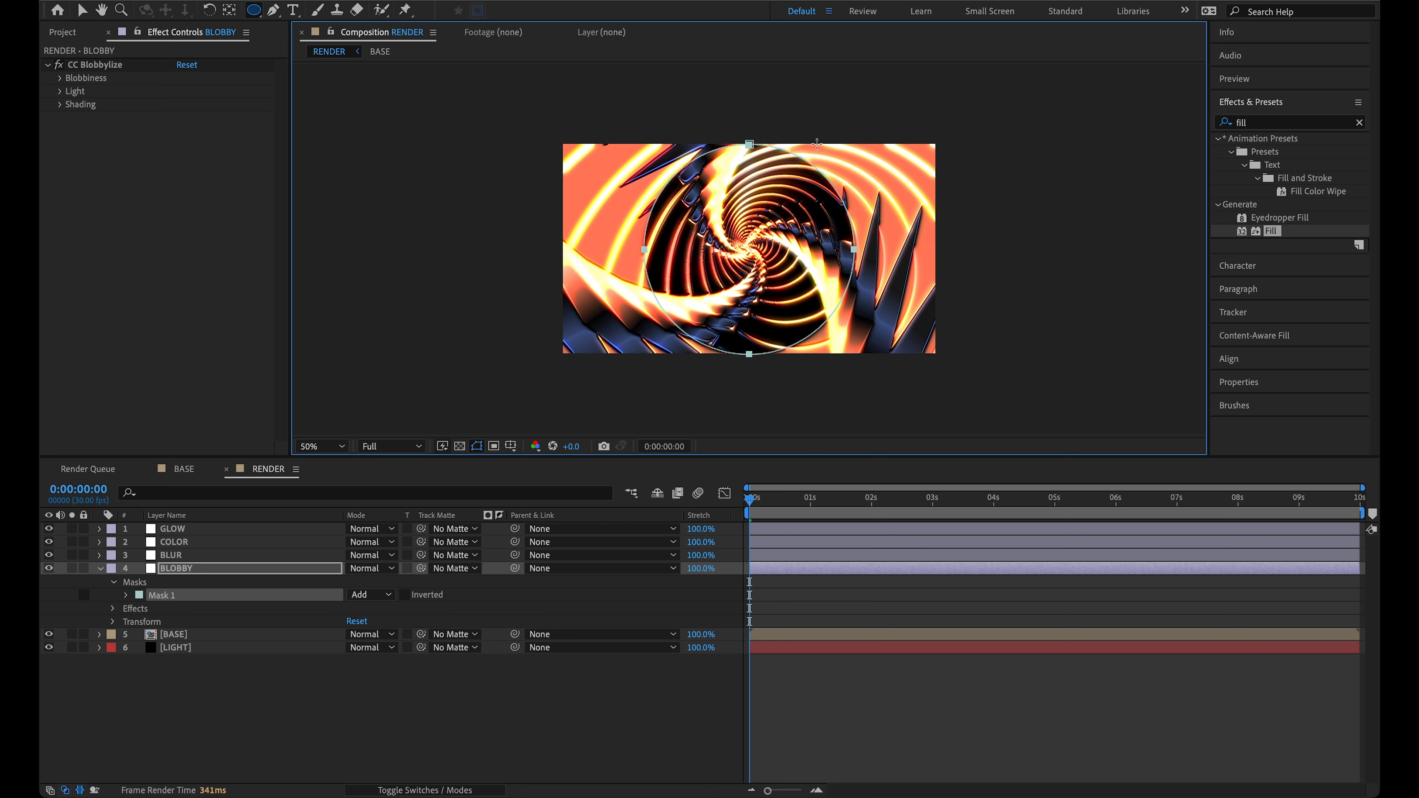
pyautogui.moveTo(817, 144); pyautogui.dragTo(815, 142)
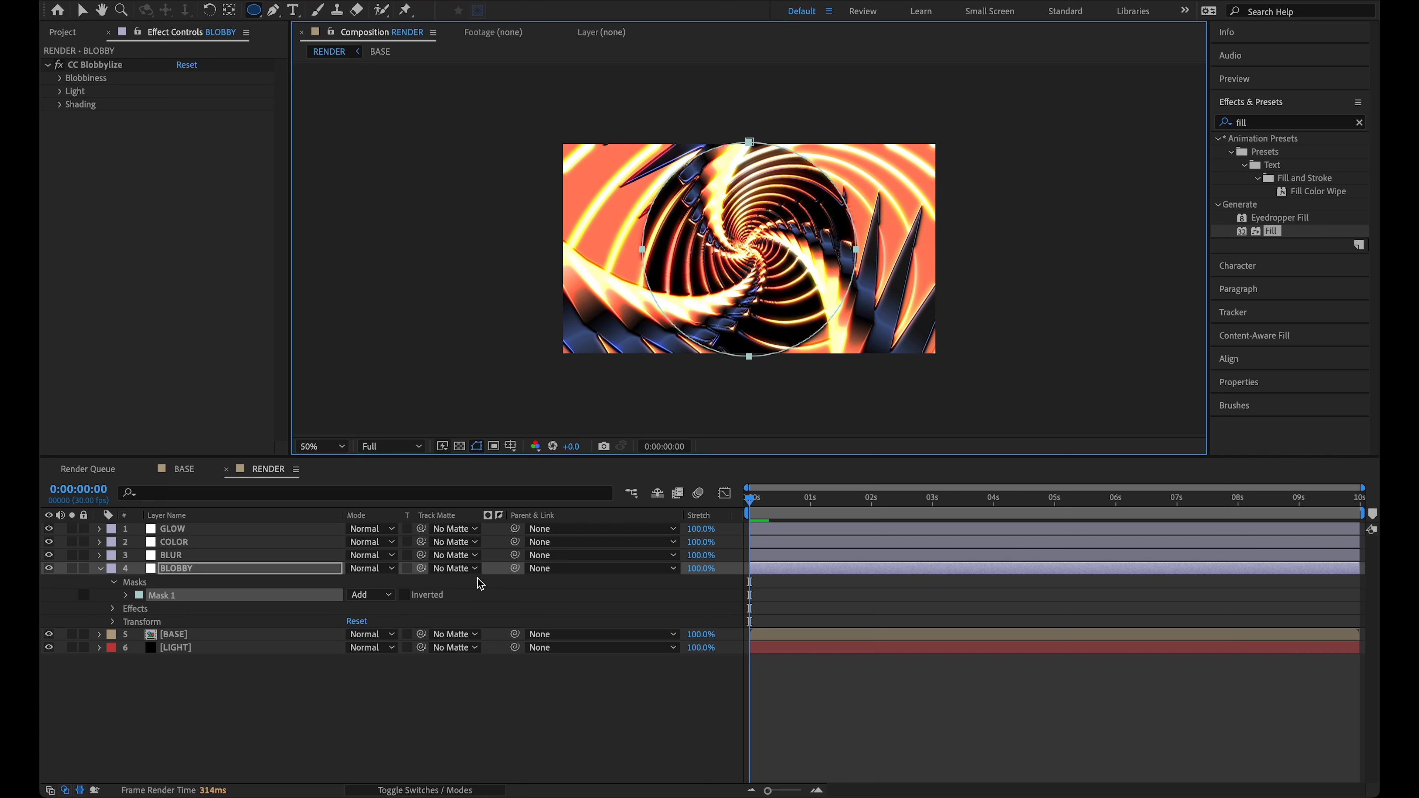
pyautogui.click(402, 595)
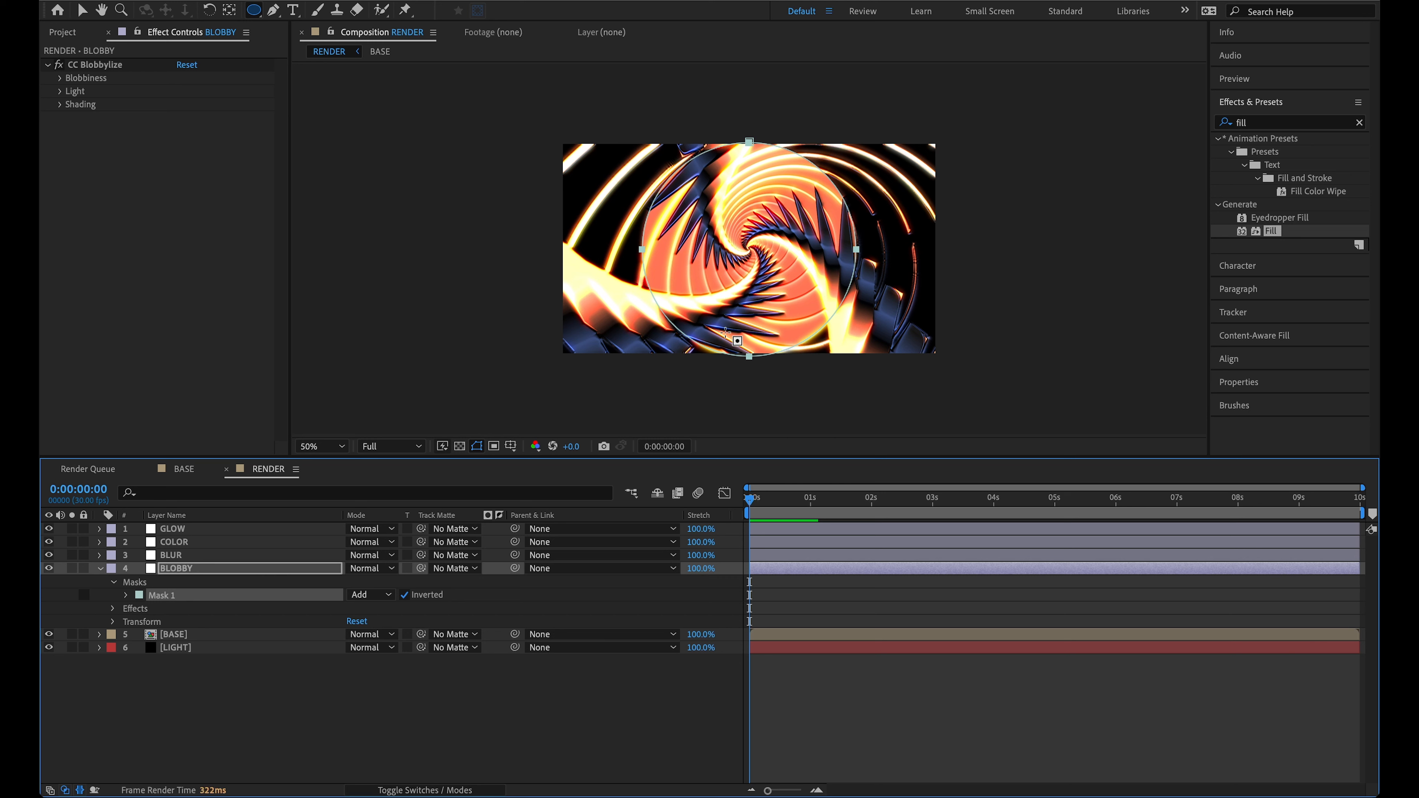
# Step: Set the BLOBBY mask's feather to 500 pixels and its expansion to -215 pixels
pyautogui.click(127, 595)
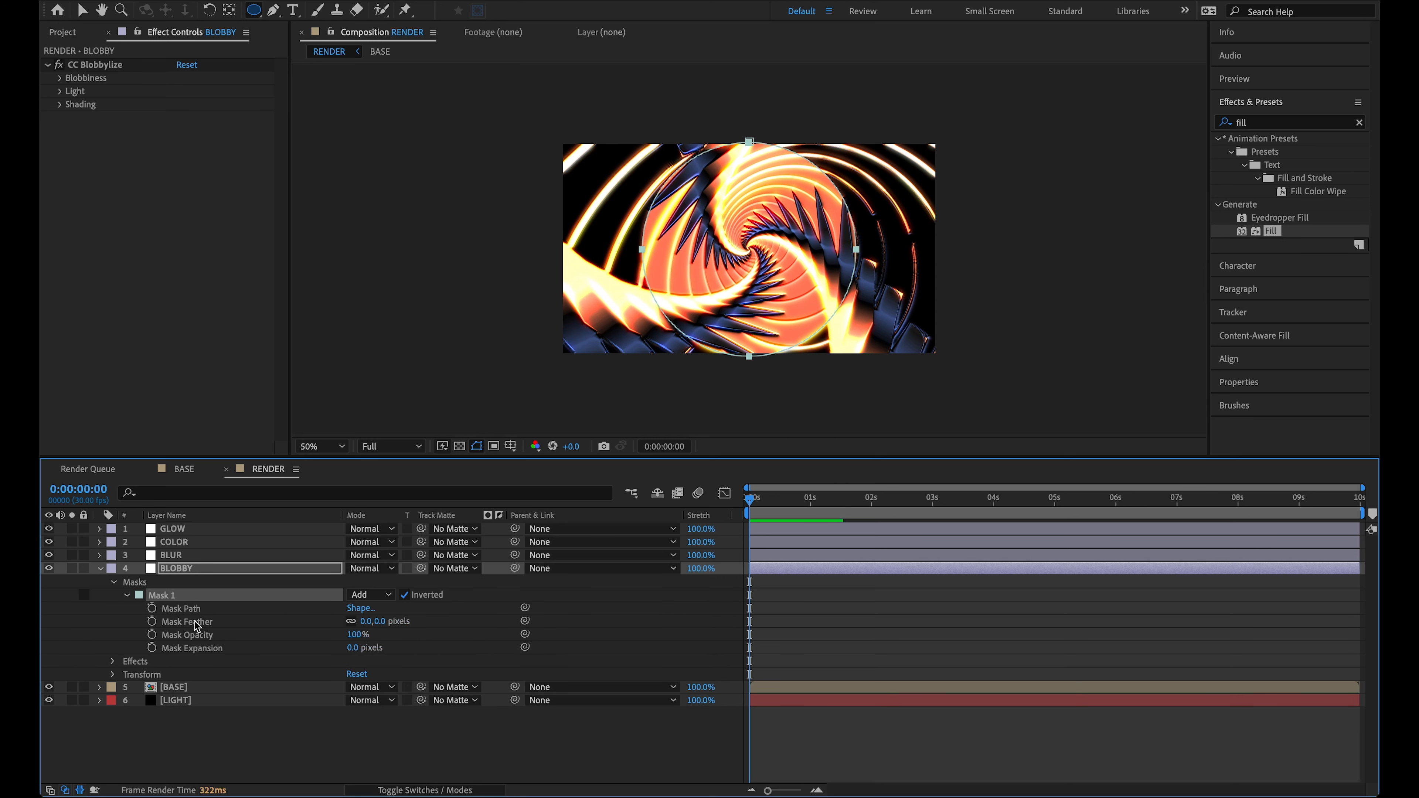
pyautogui.click(368, 621)
pyautogui.write('500')
pyautogui.press('Return')
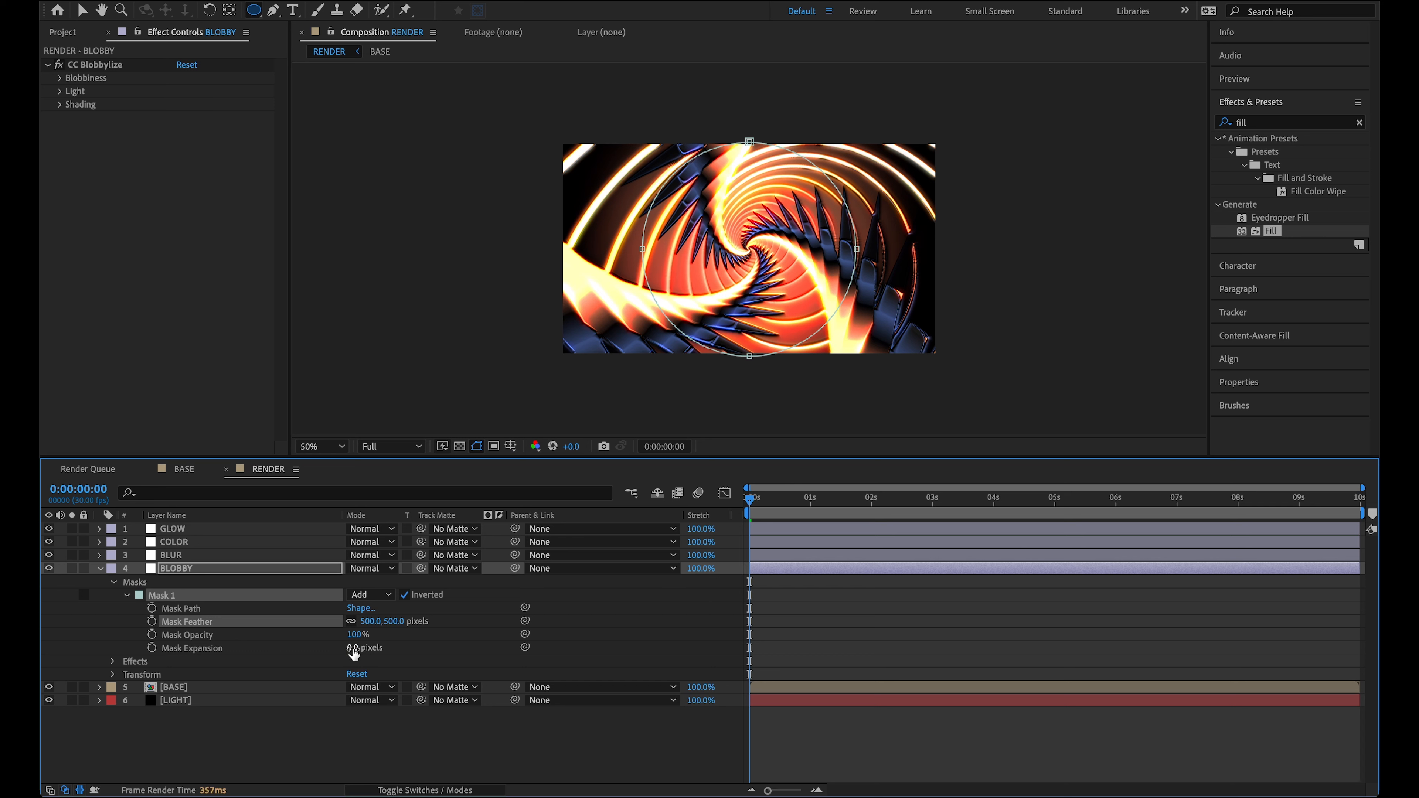
pyautogui.click(352, 648)
pyautogui.write('-215')
pyautogui.press('Return')
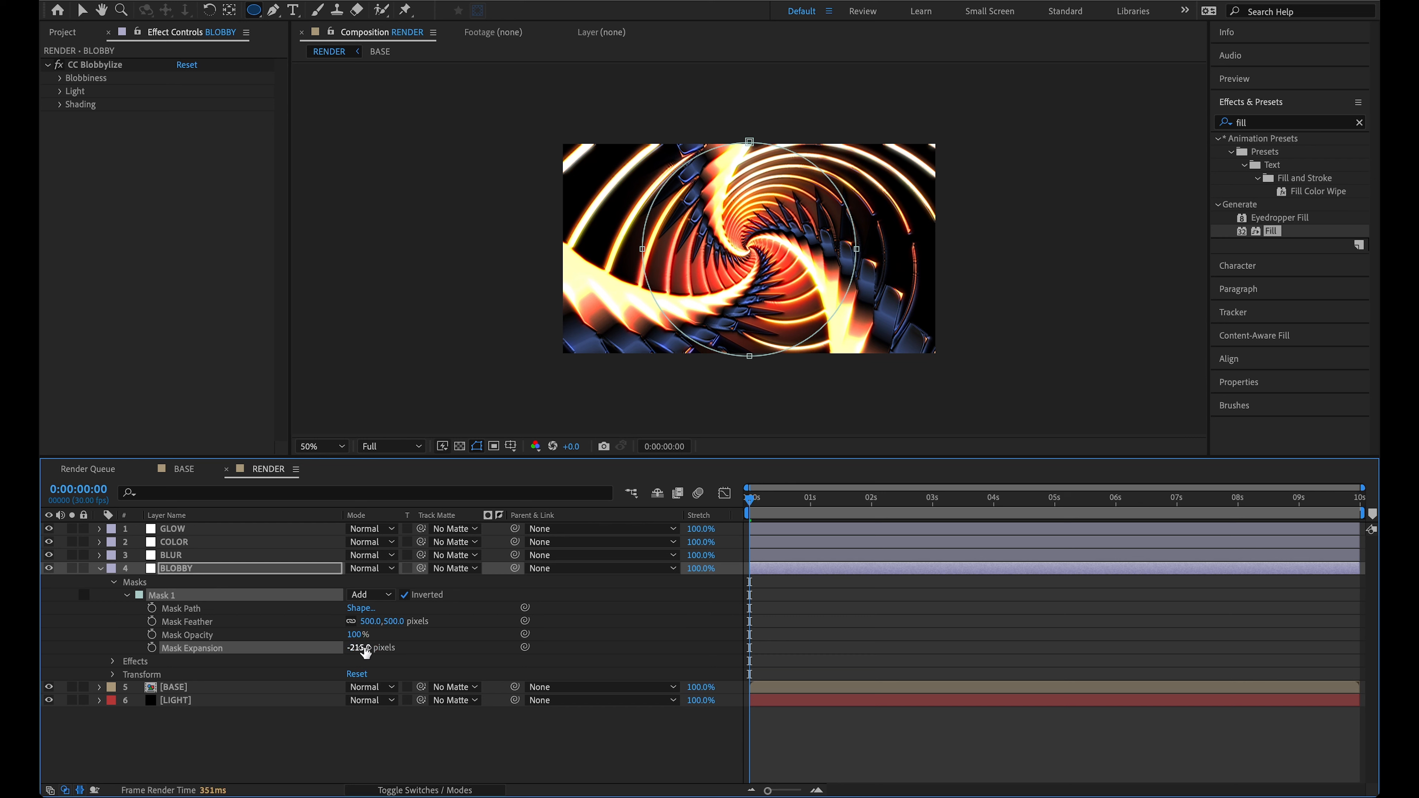
# Step: Try other expansion values for the BLOBBY mask at Half preview resolution and restore the expansion to -215 pixels
pyautogui.moveTo(363, 652); pyautogui.dragTo(424, 648)
pyautogui.click(385, 448)
pyautogui.click(382, 499)
pyautogui.press('v')
pyautogui.moveTo(374, 644); pyautogui.dragTo(378, 609)
pyautogui.click(353, 647)
pyautogui.write('-')
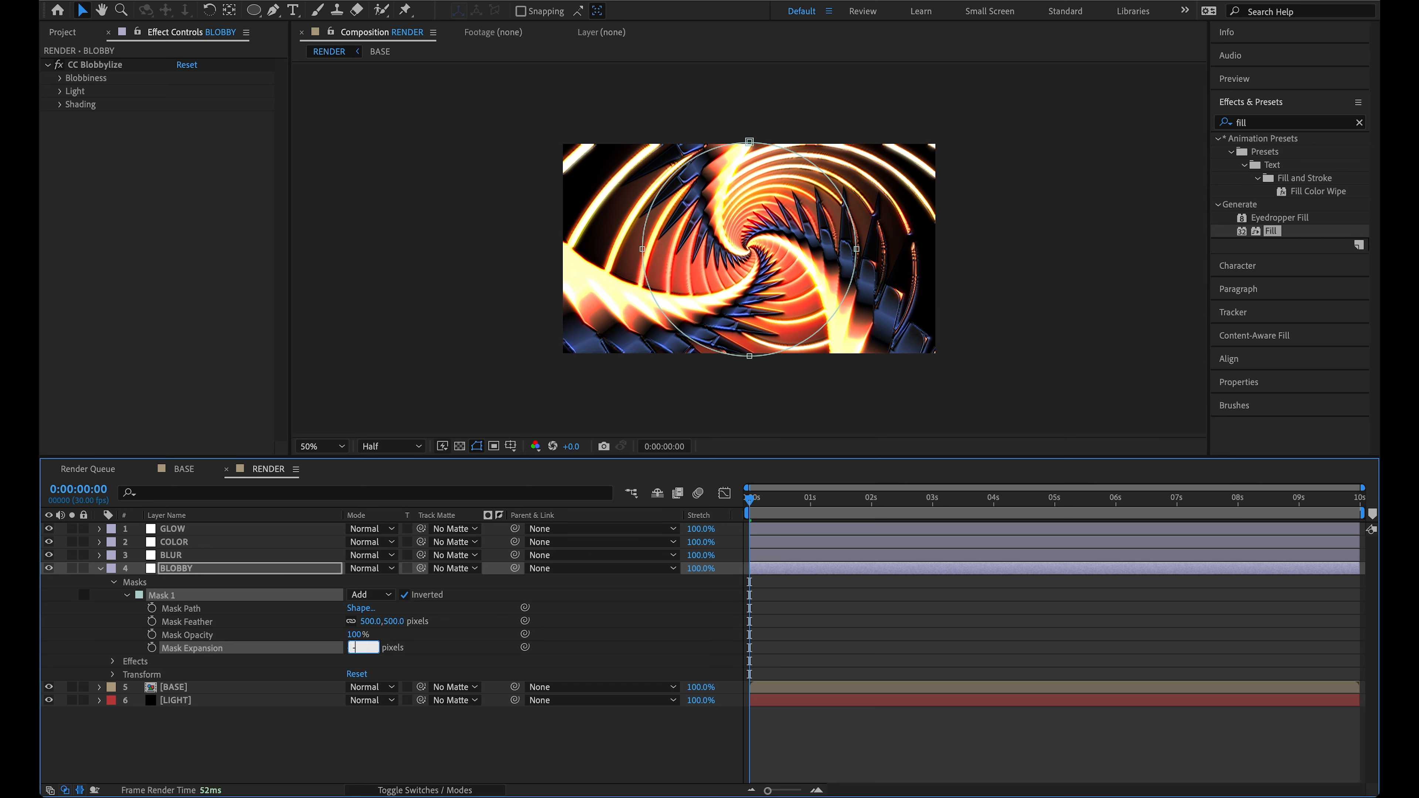
pyautogui.press('Return')
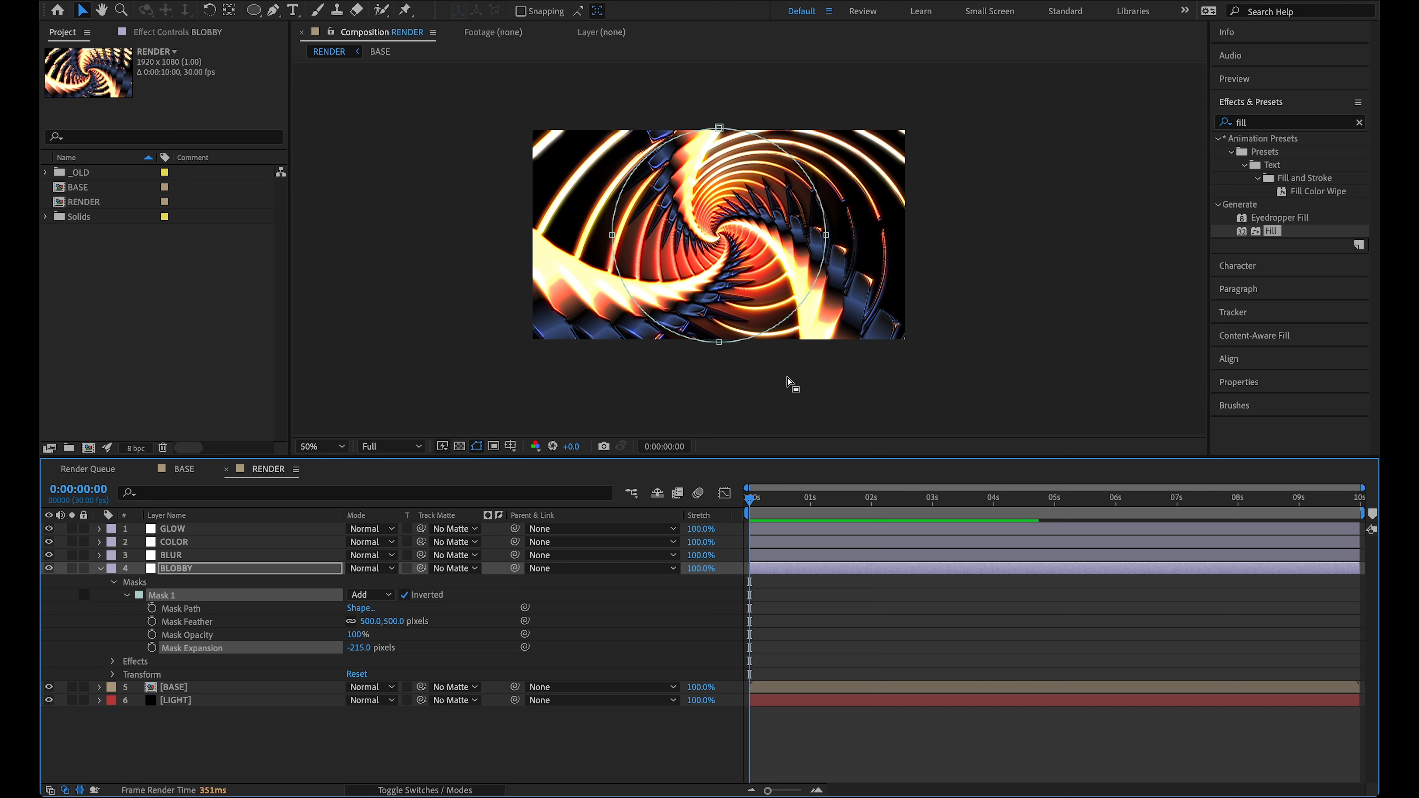
# Step: Try a CC Radial Fast Blur amount of 80 on the BLUR layer and undo the change
pyautogui.press('.')
pyautogui.moveTo(784, 230); pyautogui.dragTo(702, 256)
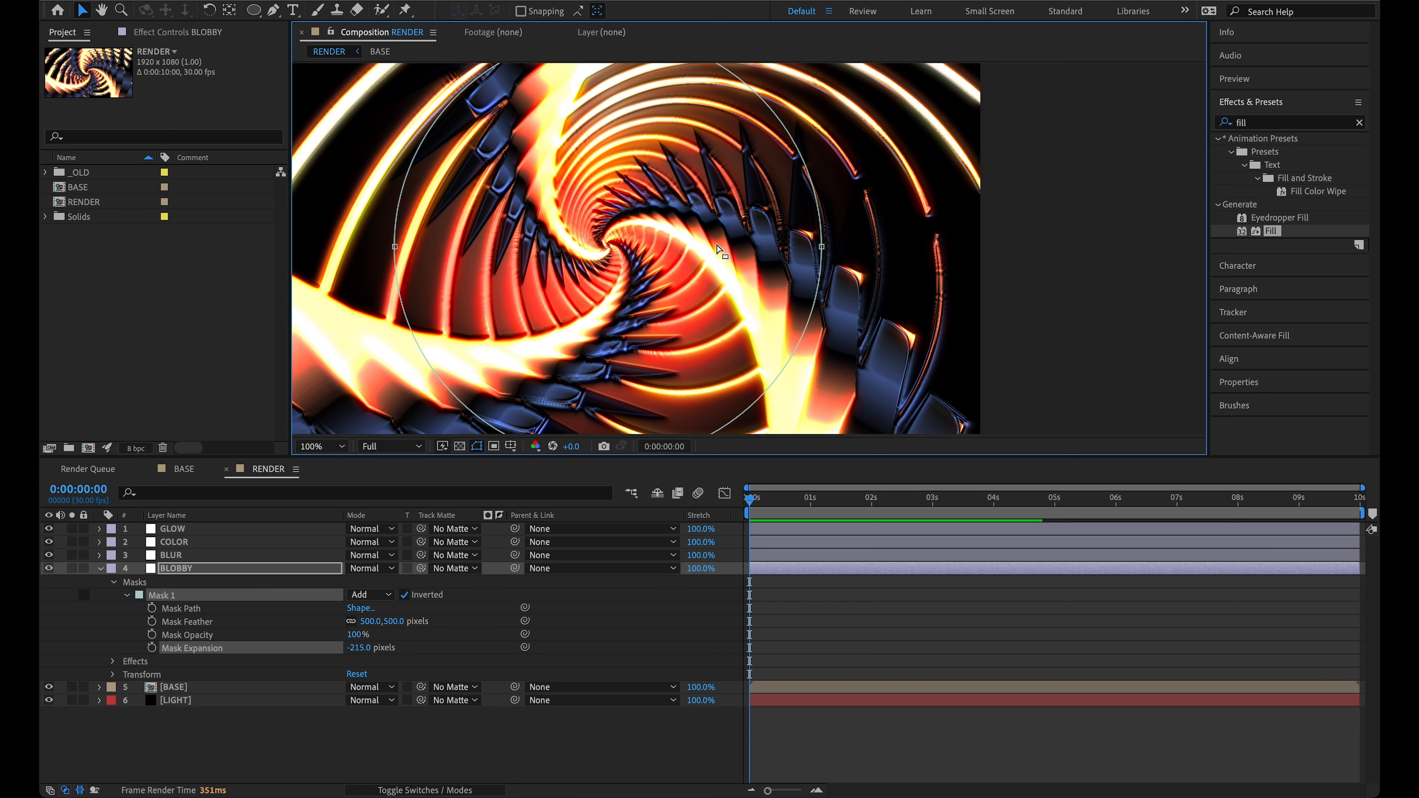
pyautogui.click(233, 556)
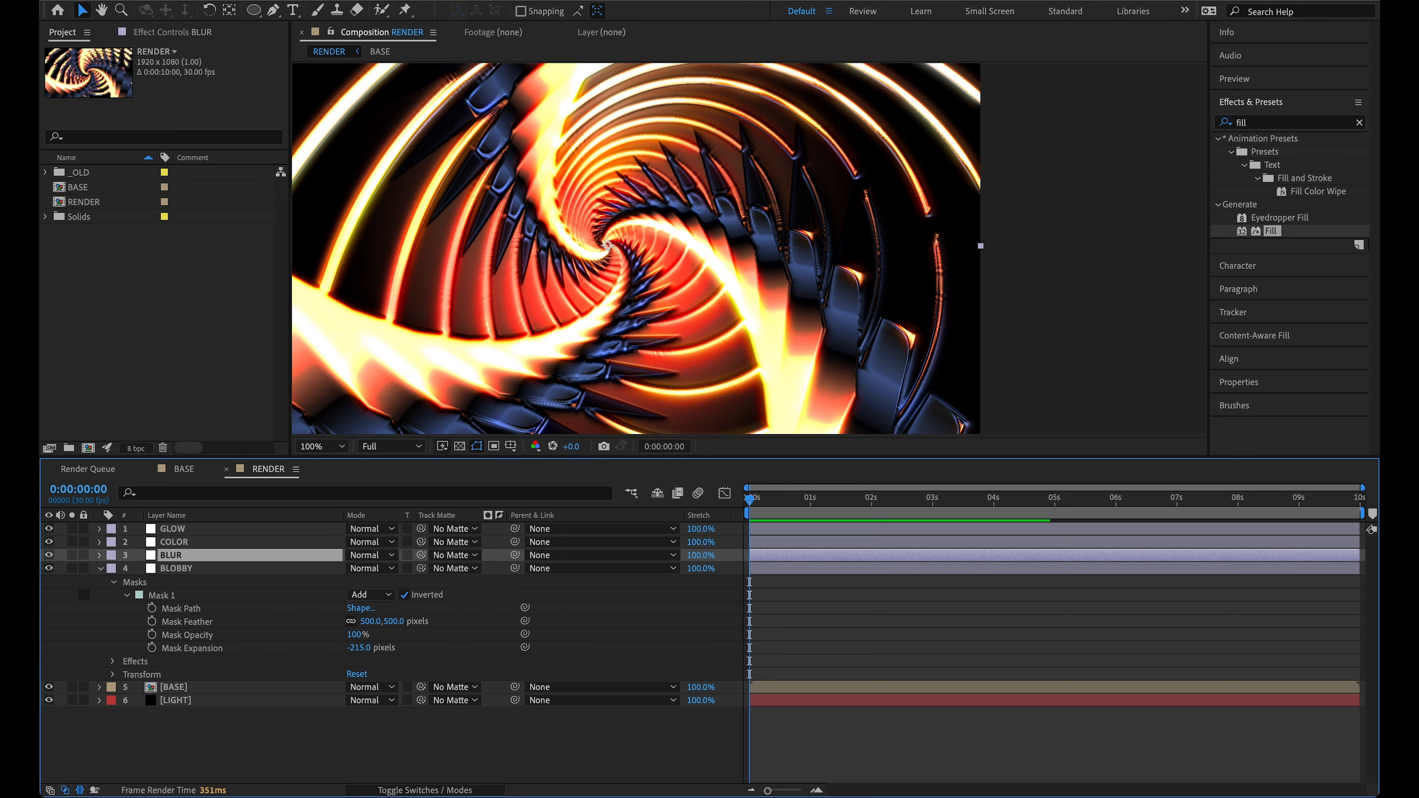
pyautogui.click(173, 31)
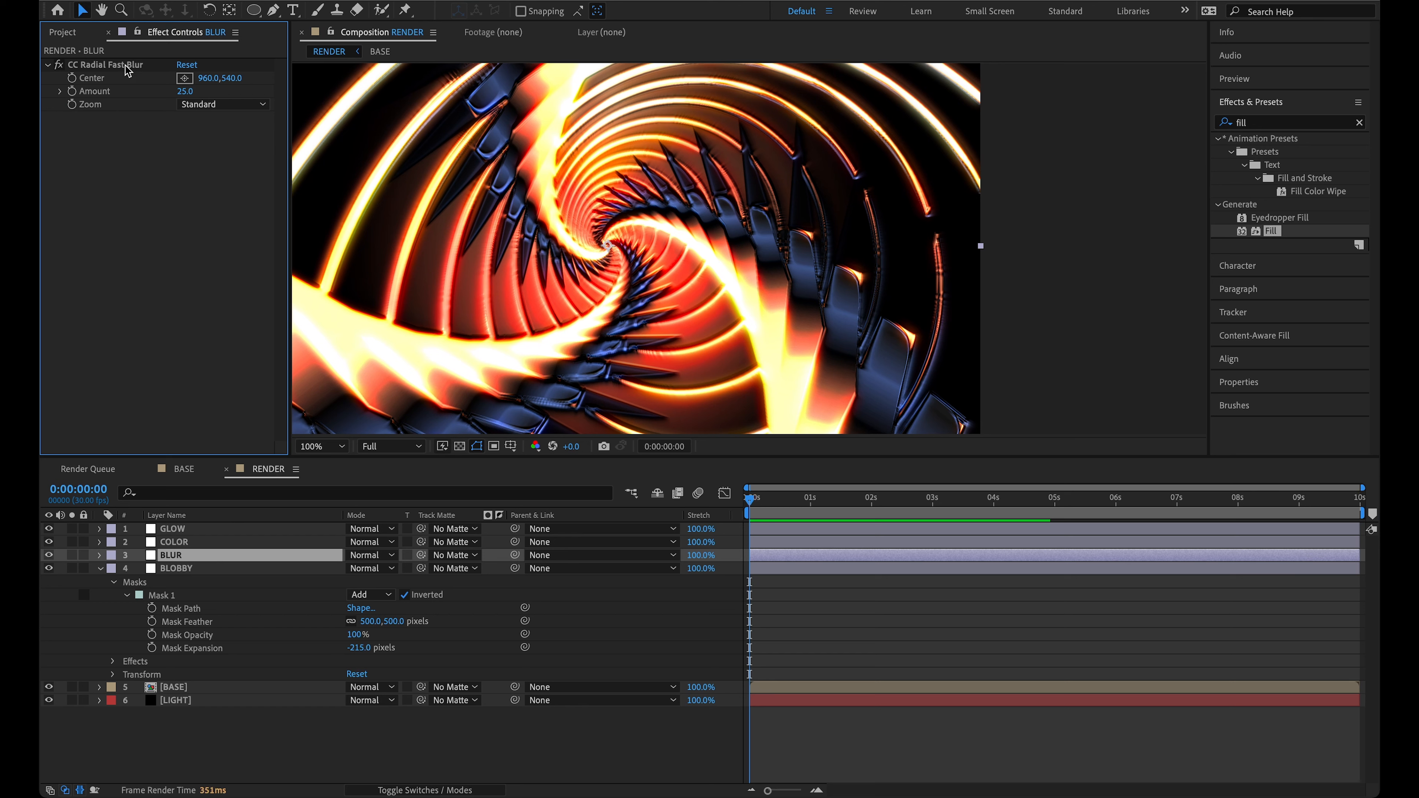
pyautogui.moveTo(186, 91); pyautogui.dragTo(228, 98)
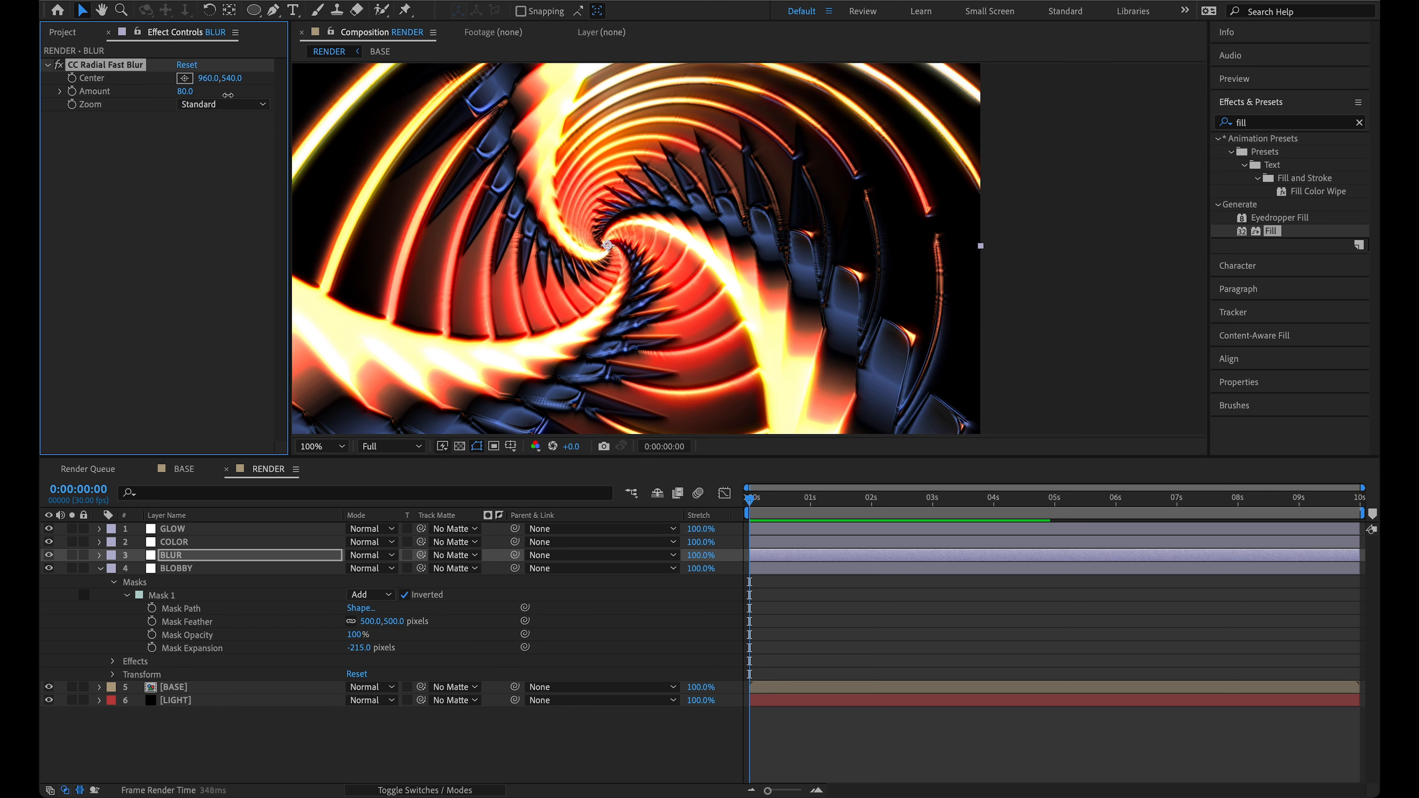
pyautogui.hotkey('ctrl', 'z')
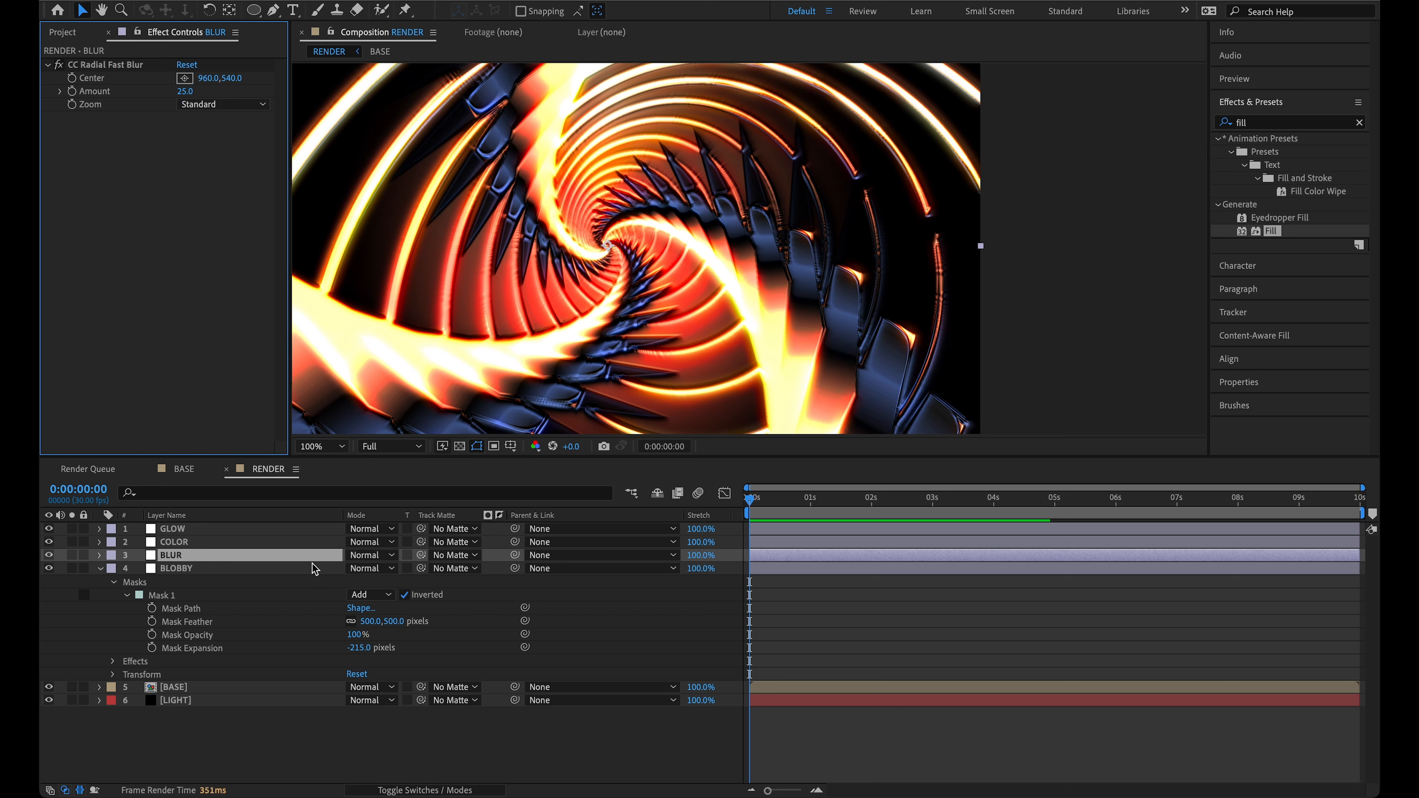
# Step: Collapse the BLOBBY layer's properties and set the BLUR layer's blending mode to Darker Color
pyautogui.click(101, 568)
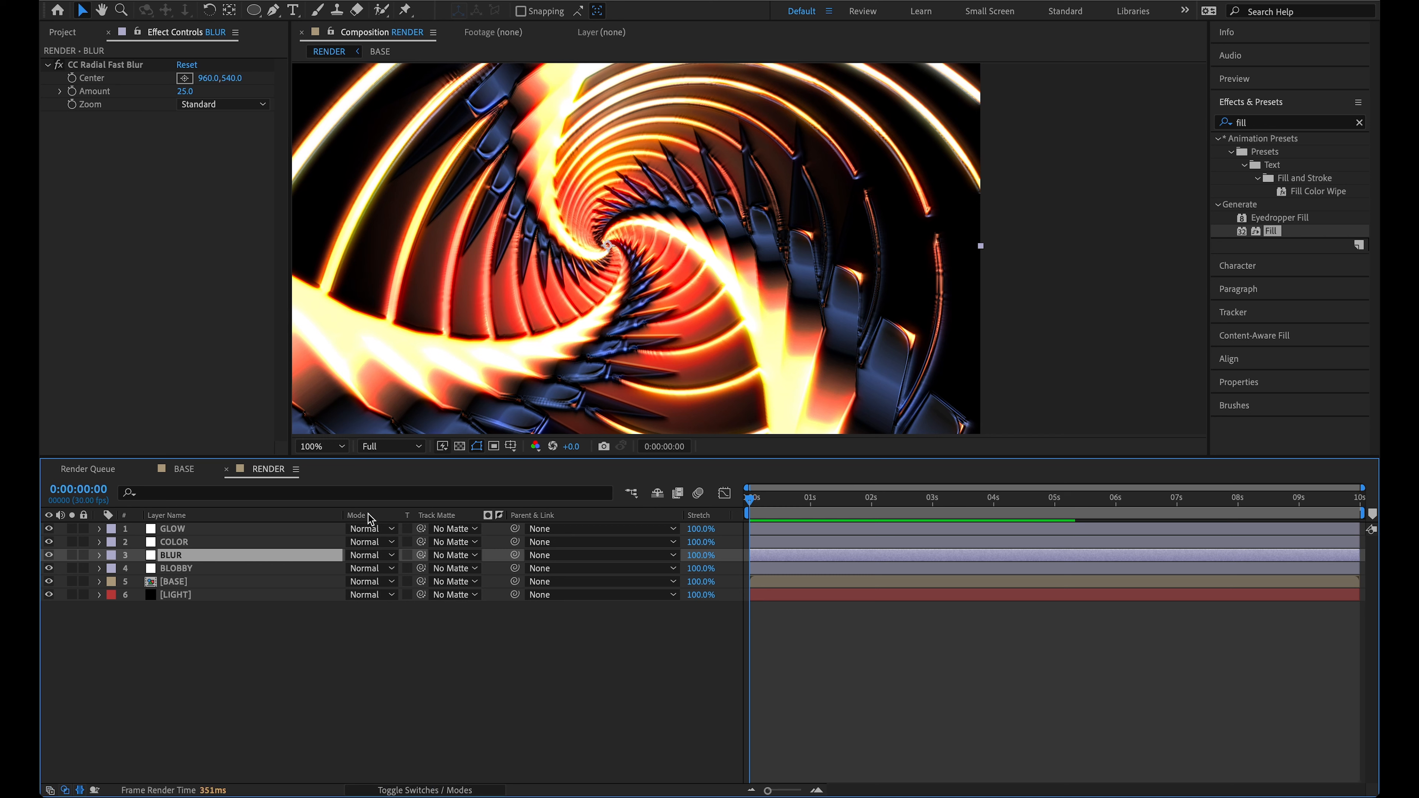
pyautogui.click(371, 556)
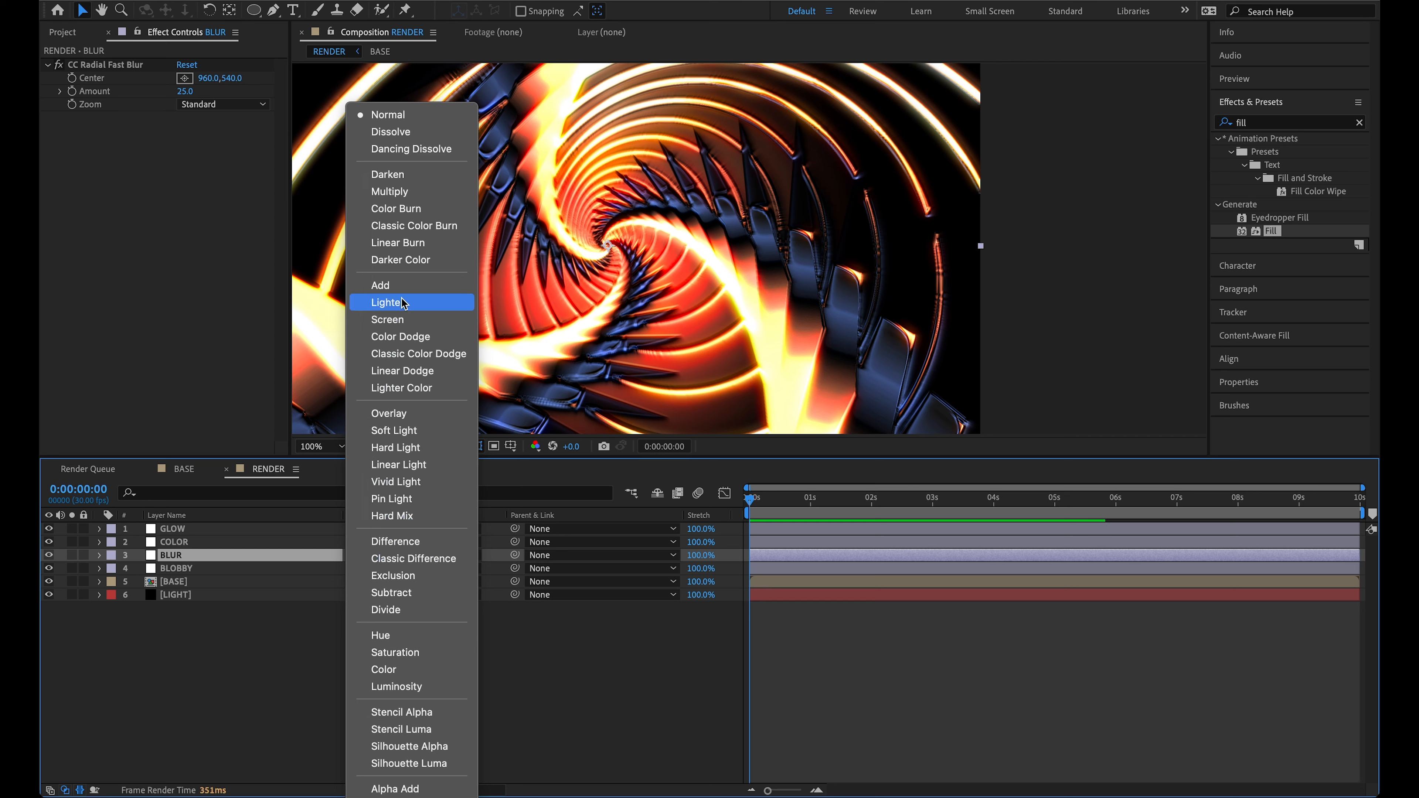
pyautogui.click(410, 260)
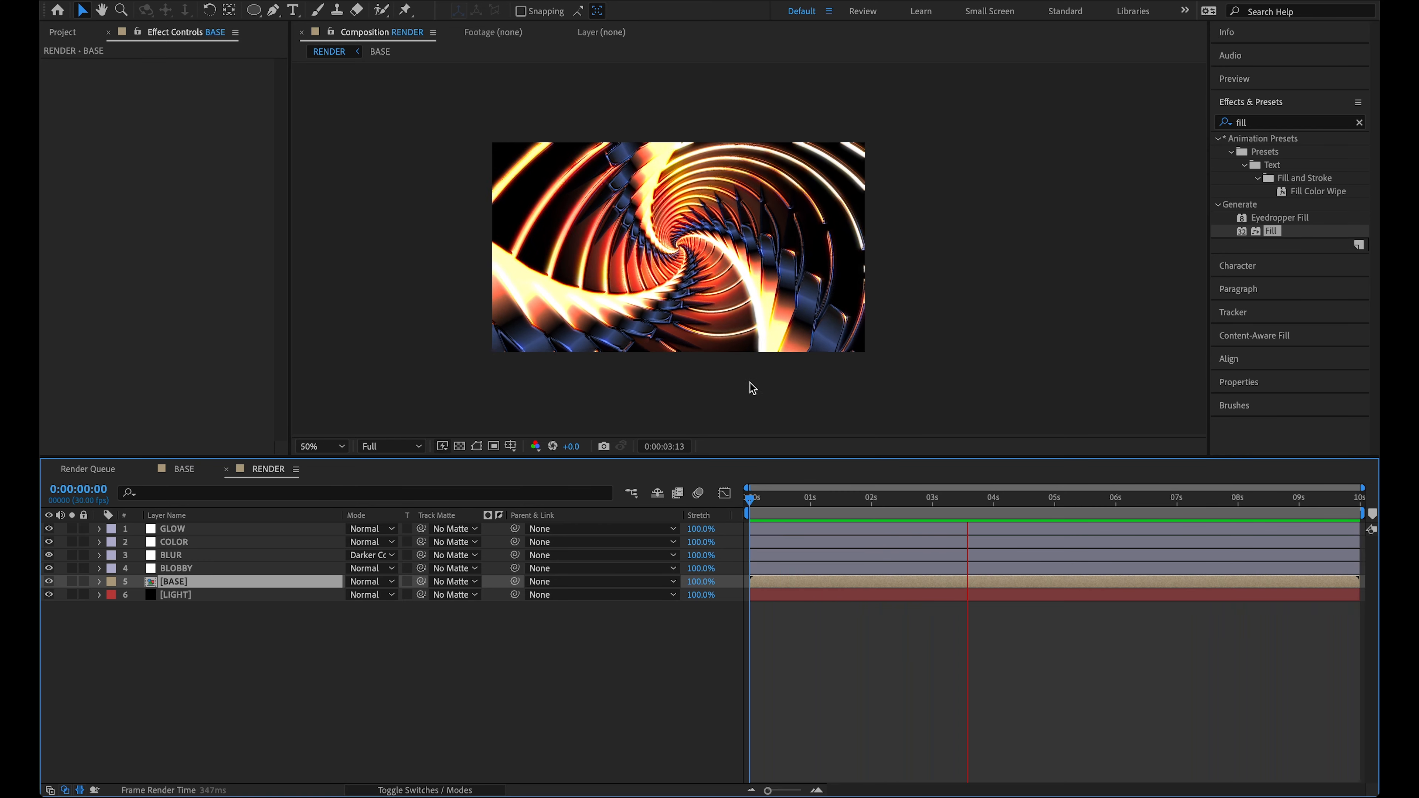
# Step: Play back the RENDER animation from the start to check the loop
pyautogui.press('space')
pyautogui.press('space')
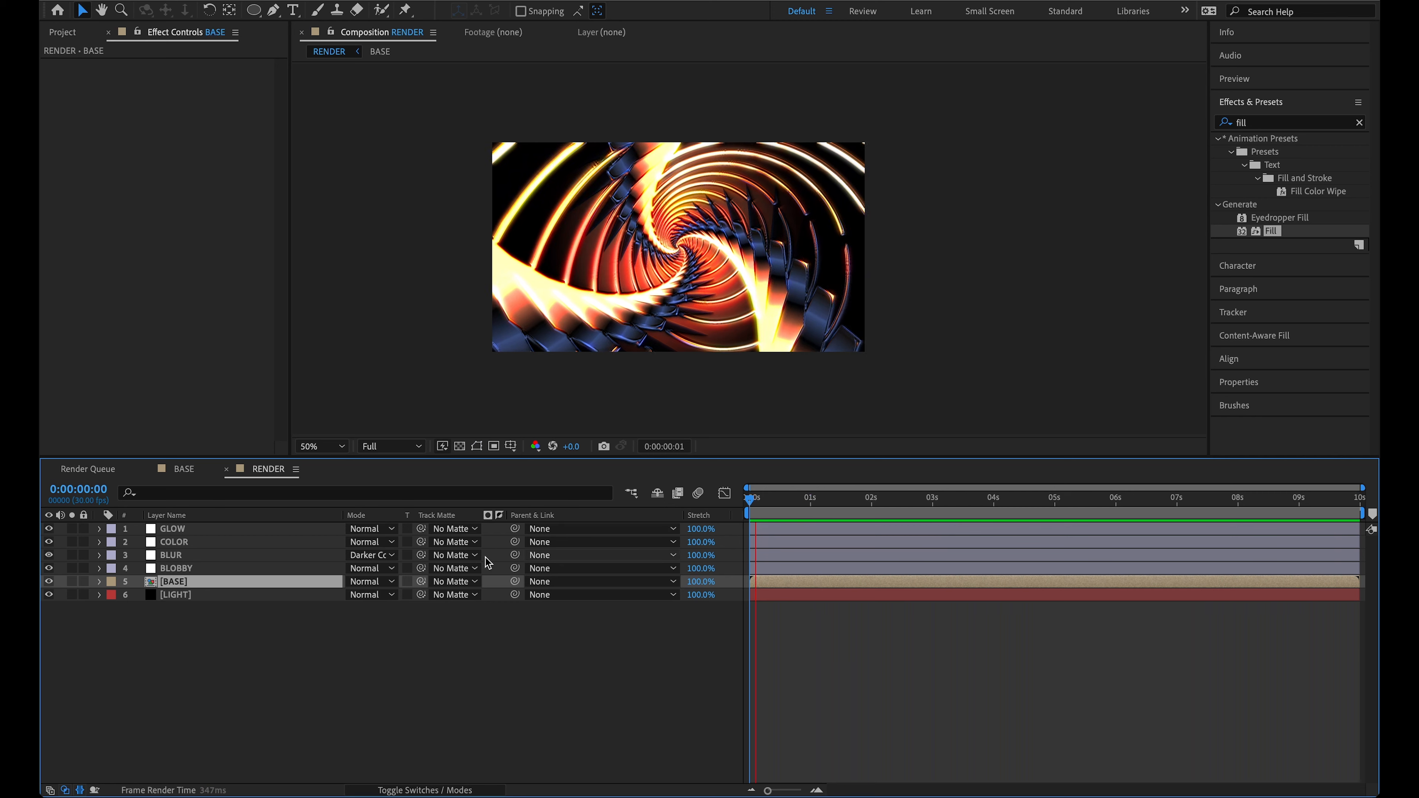
pyautogui.press('space')
# Step: Open the BASE composition and show Shape Layer 1's contents with the TWIST 3, TWIST 2 and TWIST groups collapsed
pyautogui.click(185, 470)
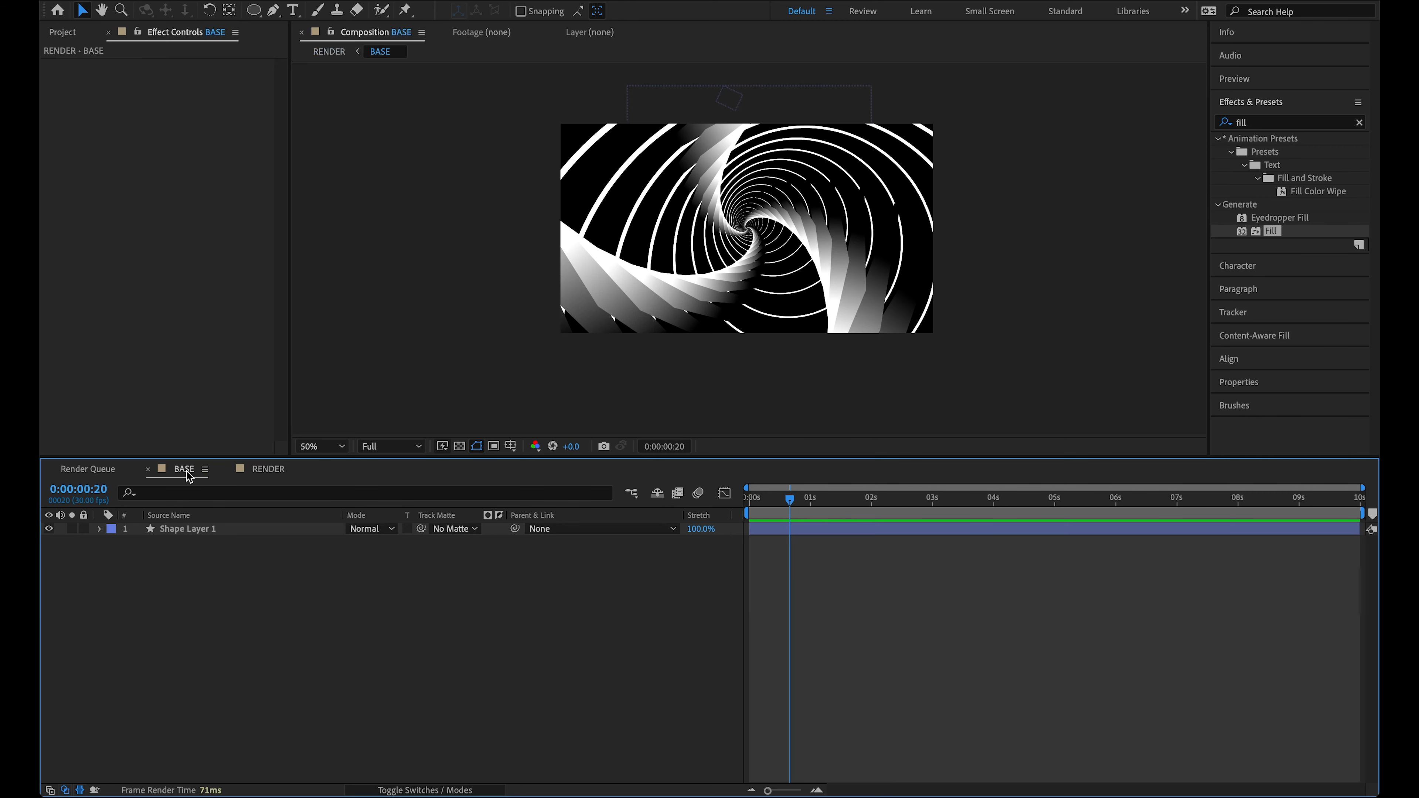
pyautogui.click(99, 529)
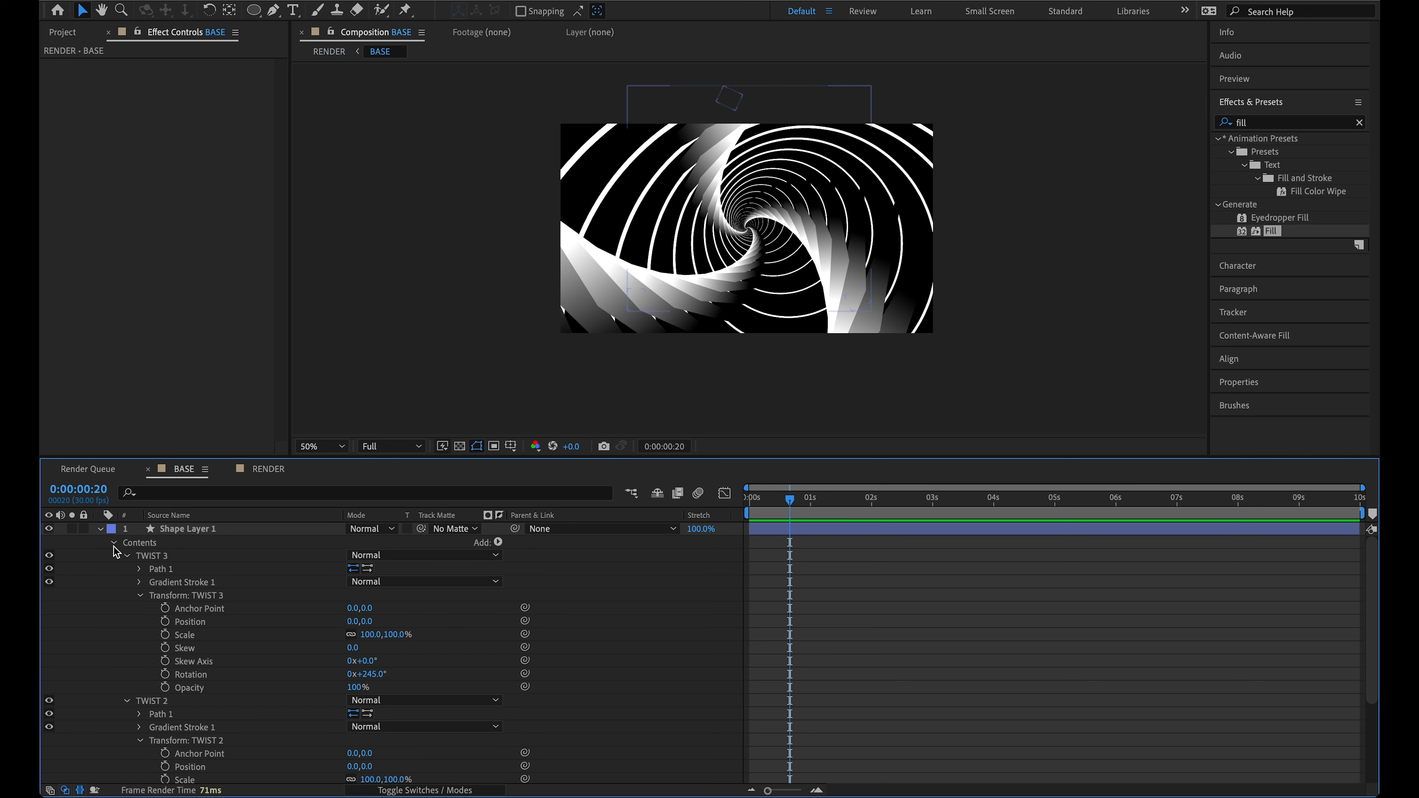
pyautogui.scroll(-1, 133, 569)
pyautogui.click(126, 543)
pyautogui.click(126, 569)
pyautogui.click(146, 583)
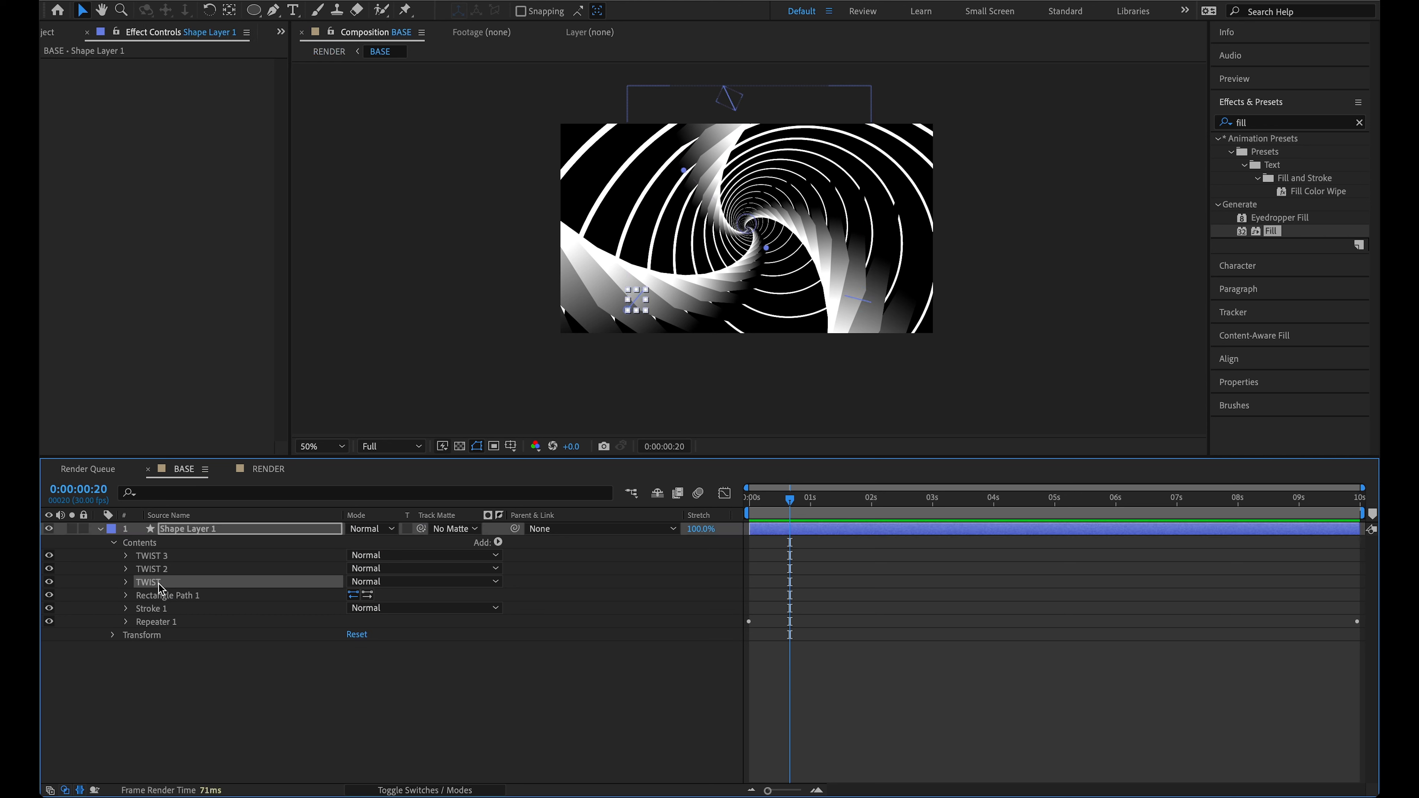
# Step: Move both end points of the TWIST group's path inward, closer to the spiral's centre
pyautogui.click(649, 291)
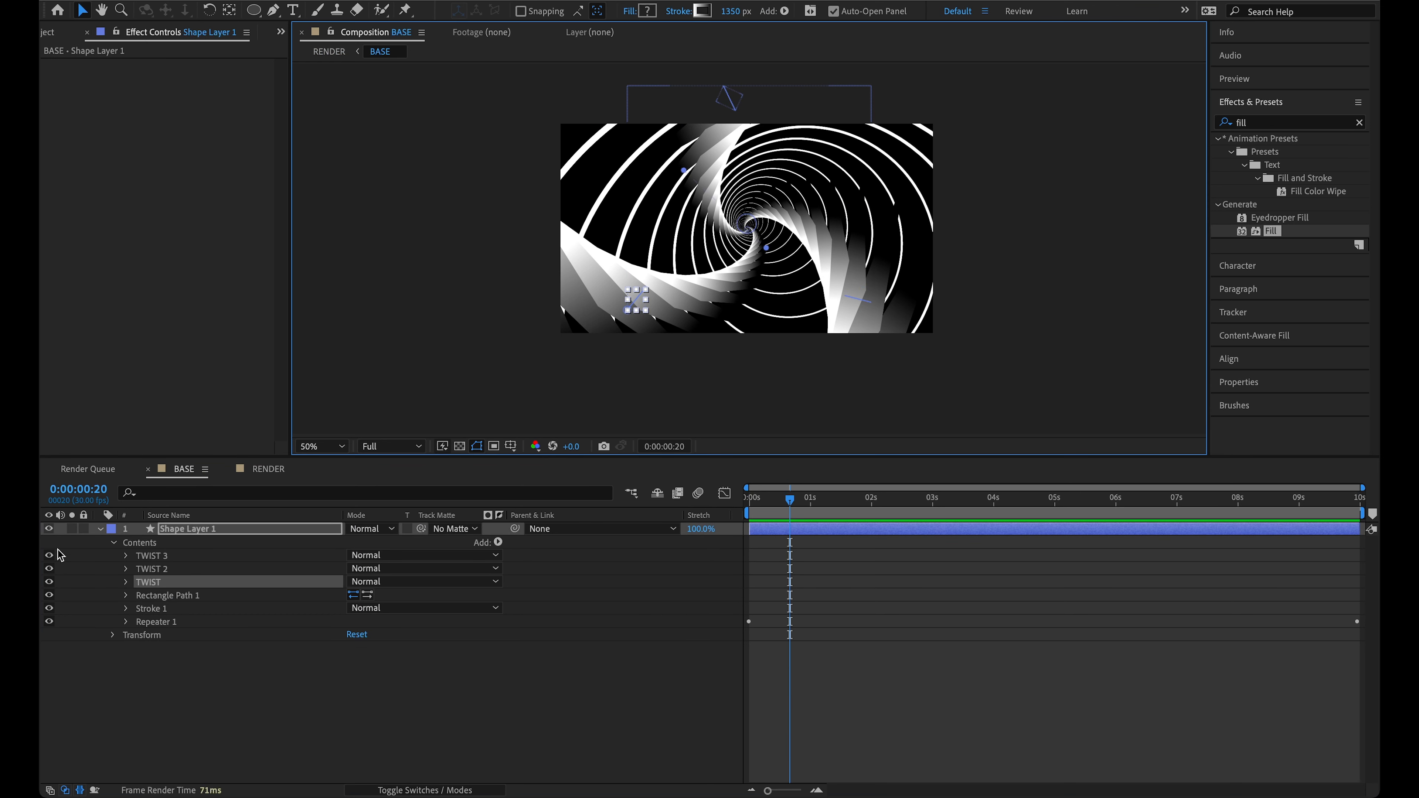
pyautogui.click(127, 582)
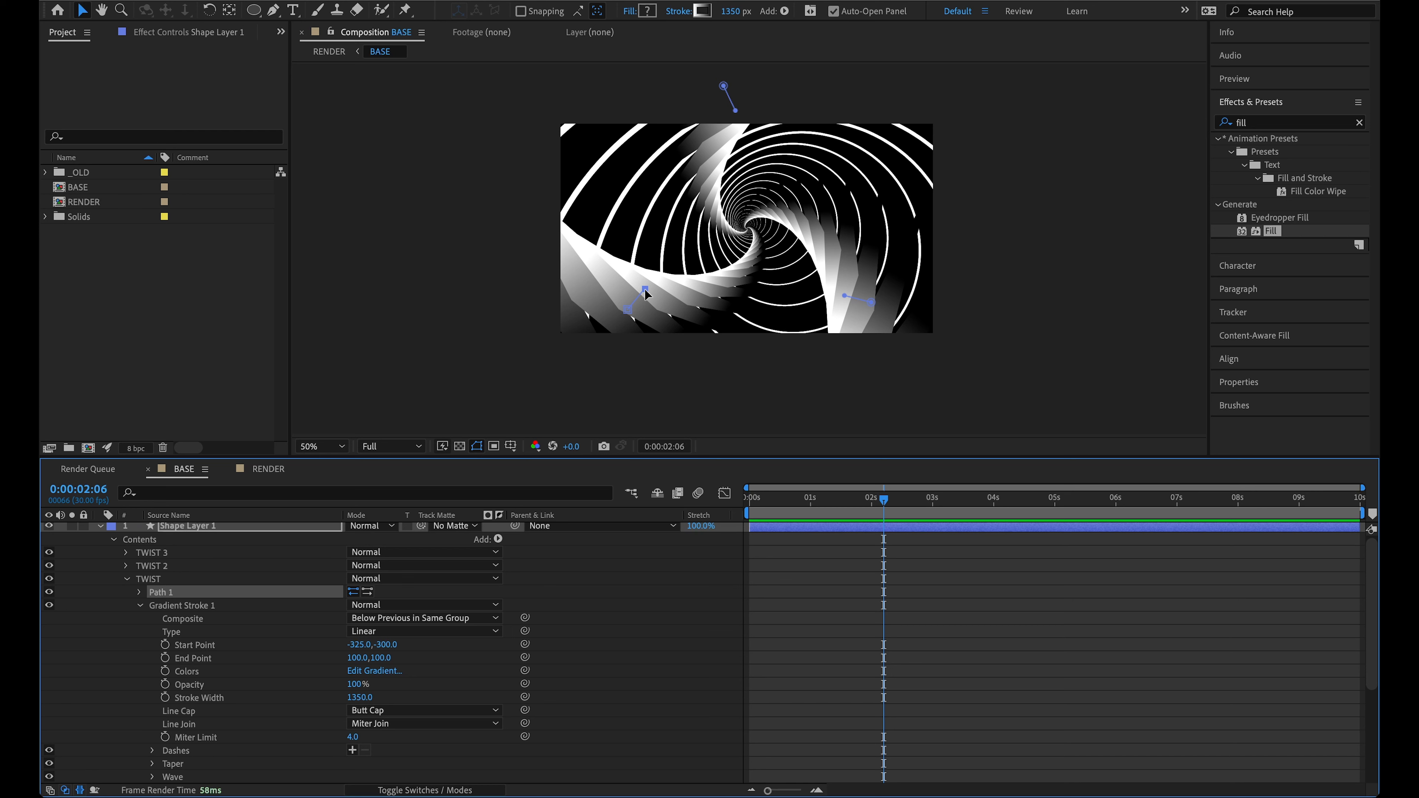
pyautogui.moveTo(644, 288); pyautogui.dragTo(711, 281)
pyautogui.moveTo(627, 309); pyautogui.dragTo(701, 308)
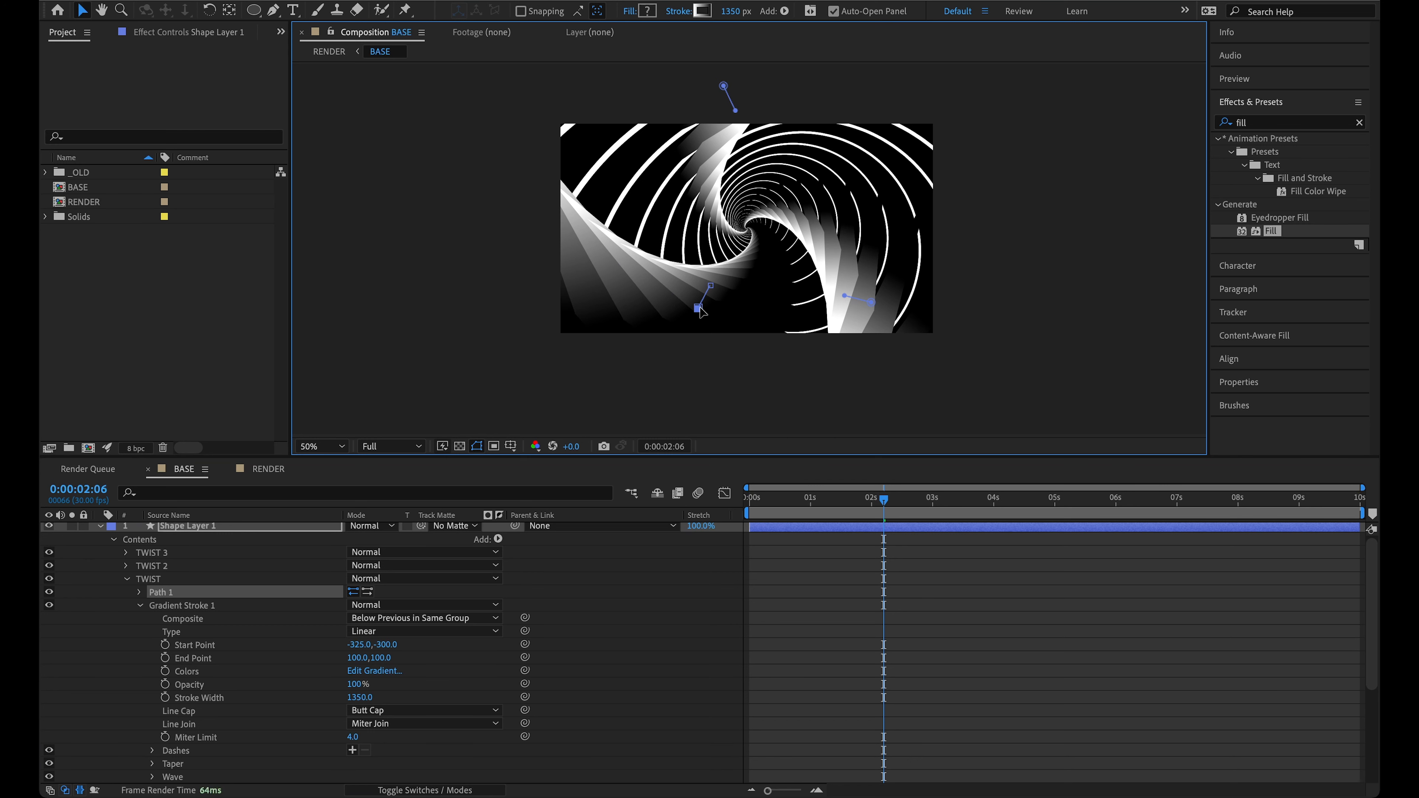
# Step: Move the TWIST 2 path down and the TWIST 3 path up so both sit closer to the spiral's centre
pyautogui.moveTo(724, 86)
pyautogui.mouseDown()
pyautogui.moveTo(754, 113)
pyautogui.moveTo(732, 107)
pyautogui.moveTo(722, 152)
pyautogui.moveTo(693, 146)
pyautogui.moveTo(732, 173)
pyautogui.mouseUp()
pyautogui.doubleClick(716, 142)
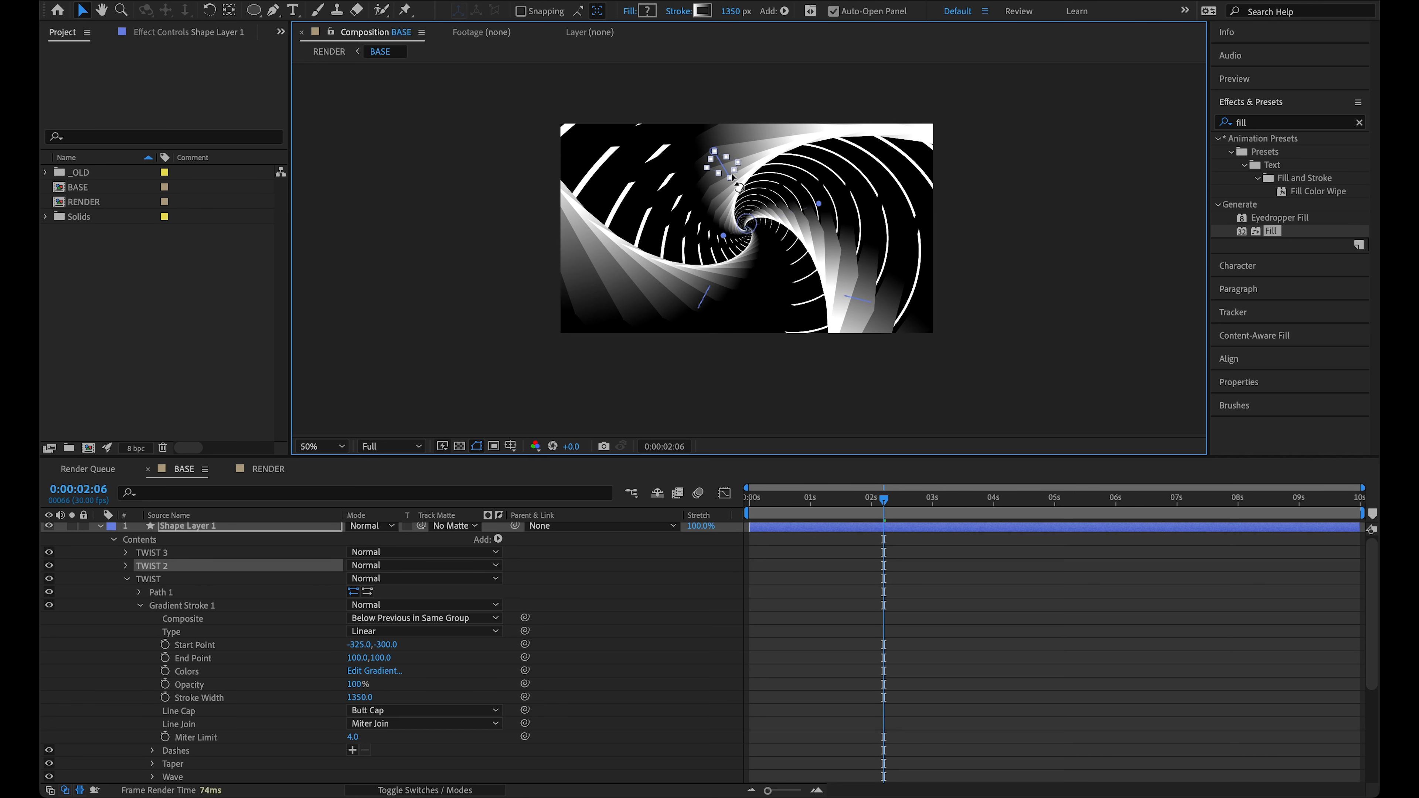
pyautogui.click(871, 303)
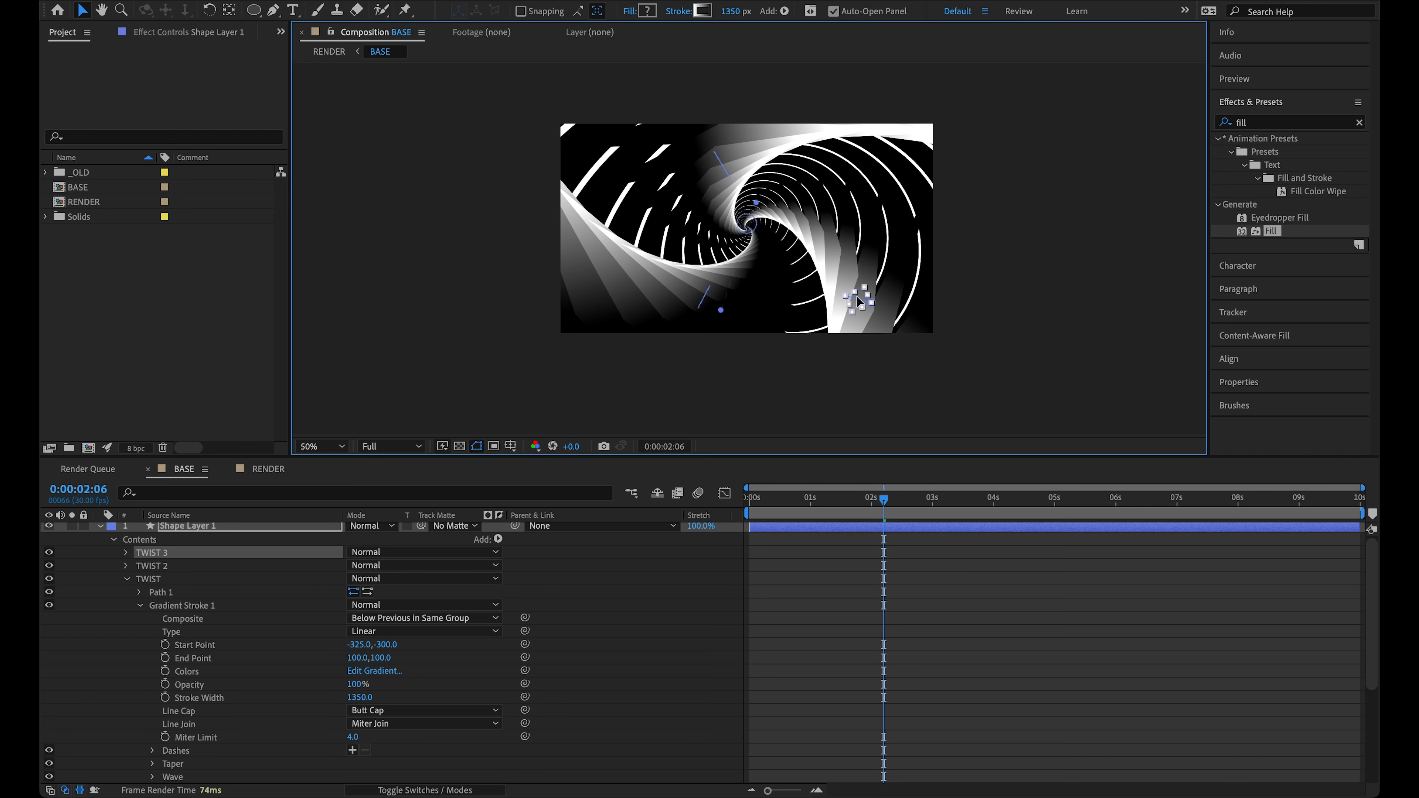
pyautogui.doubleClick(862, 301)
pyautogui.moveTo(861, 301); pyautogui.dragTo(853, 277)
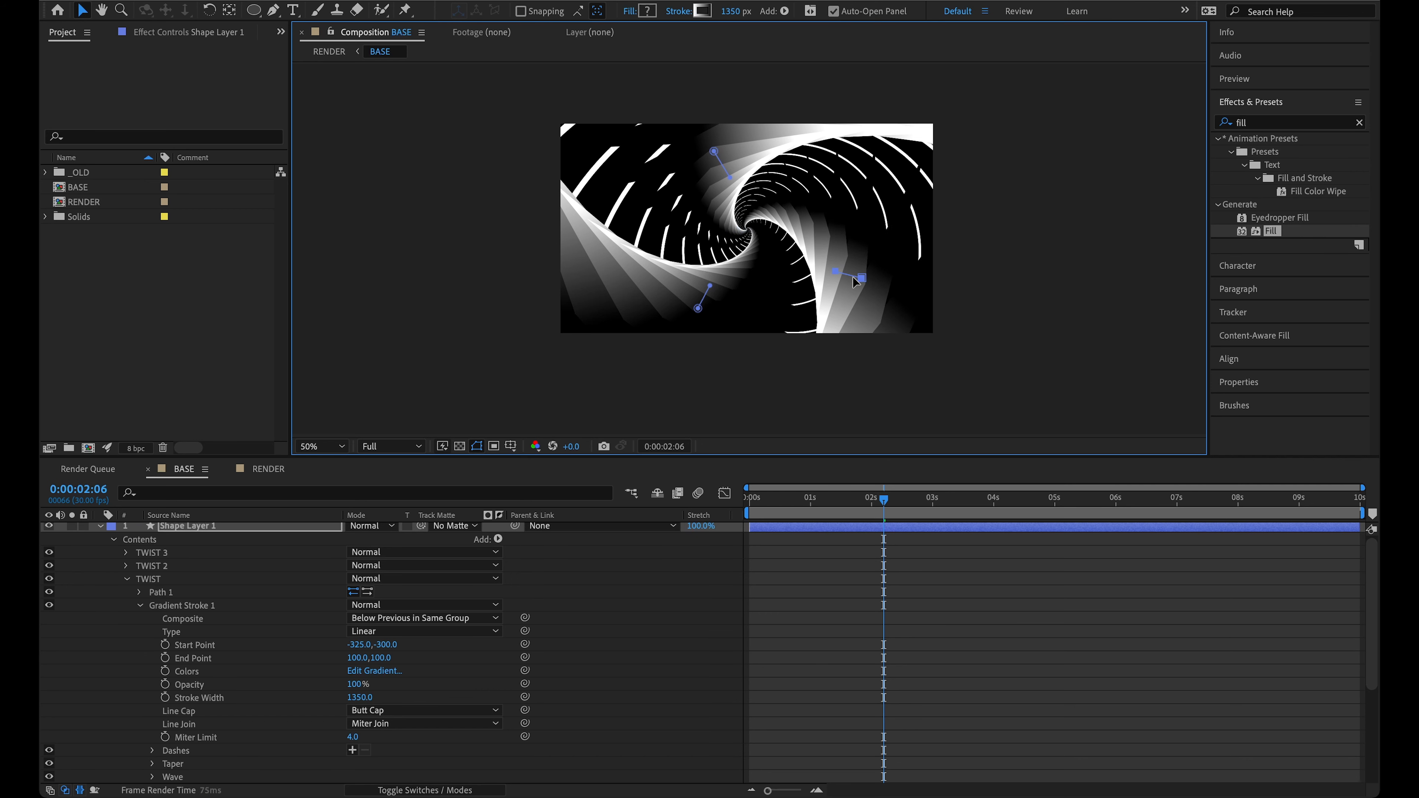
# Step: Return to the RENDER composition and play back the animation from the start to check the repositioned twists
pyautogui.click(270, 470)
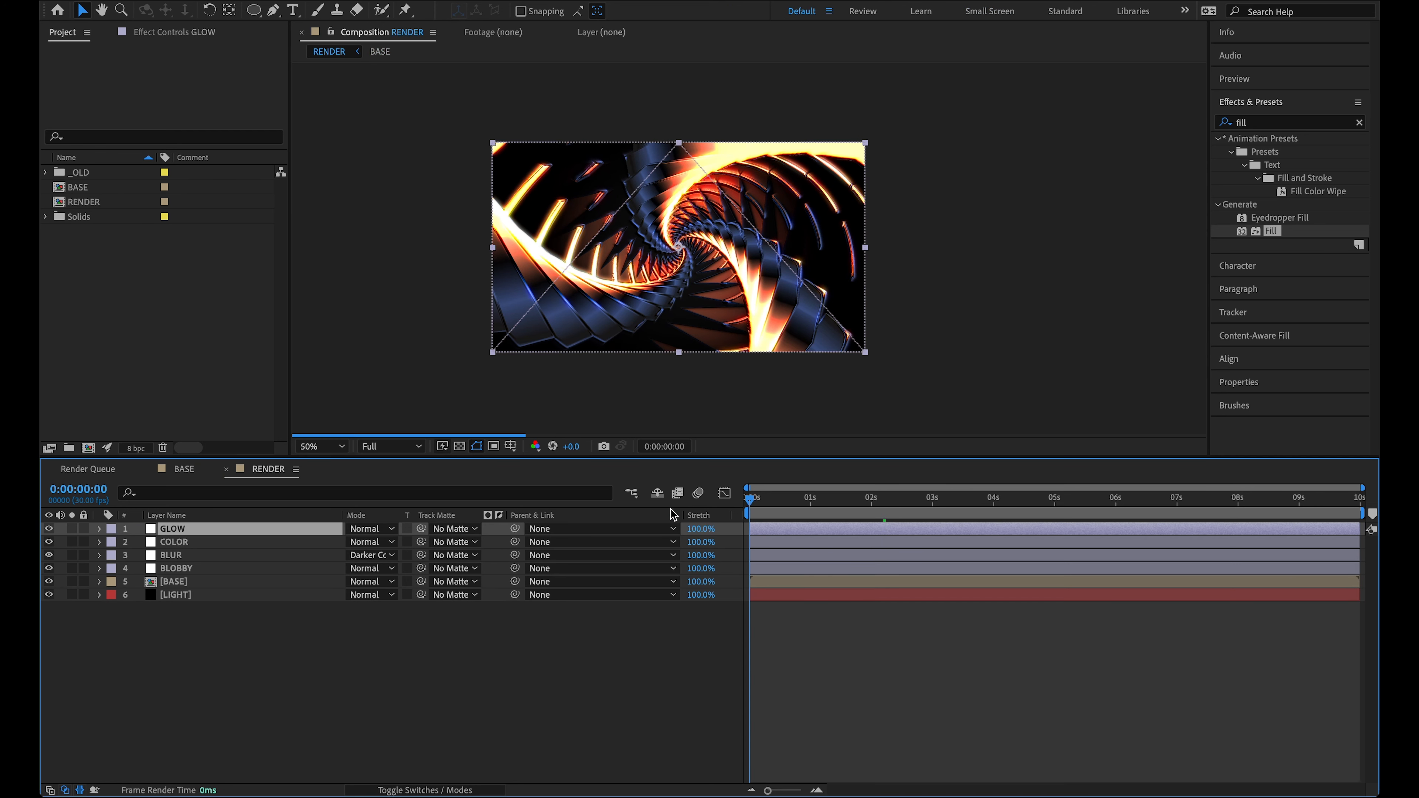
pyautogui.press('space')
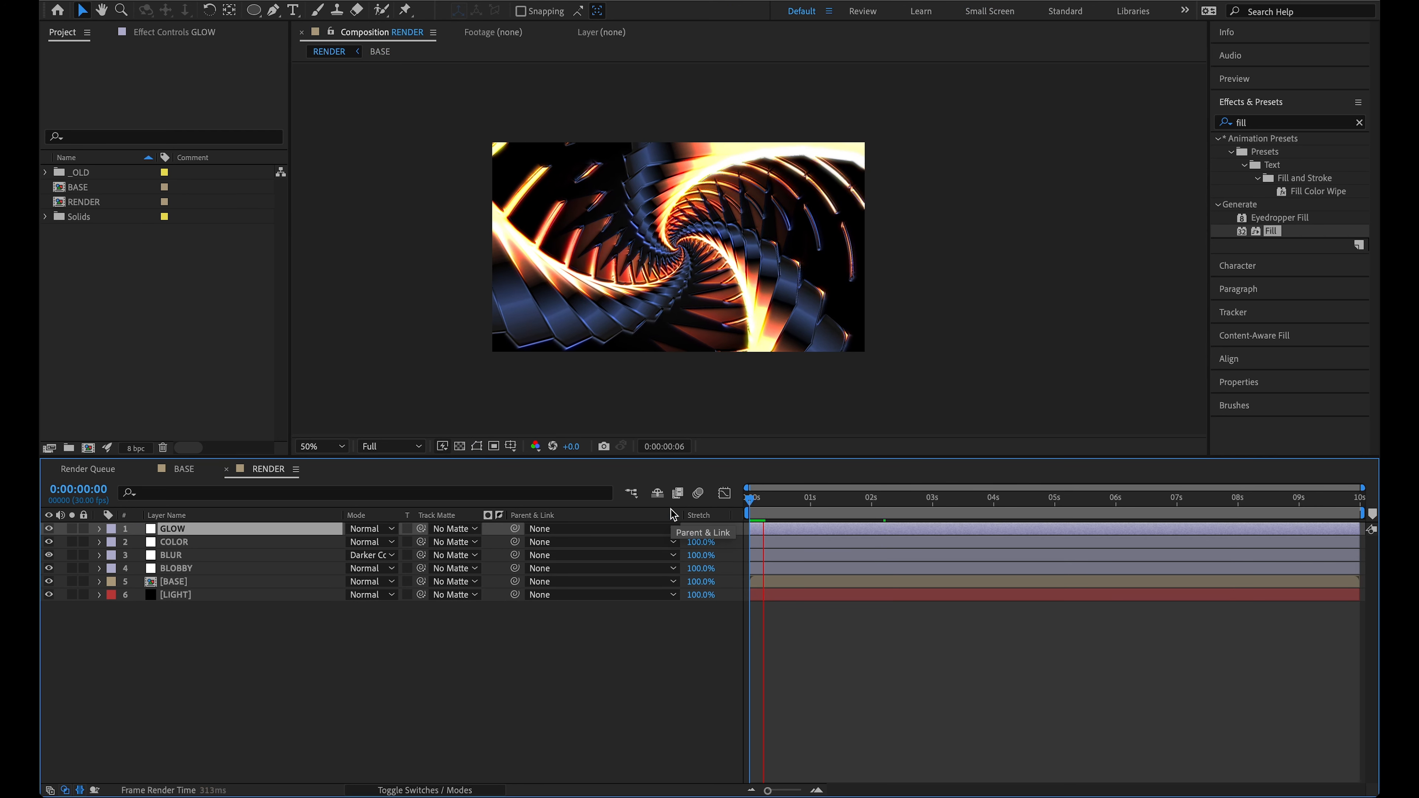
pyautogui.press('space')
pyautogui.press('space')
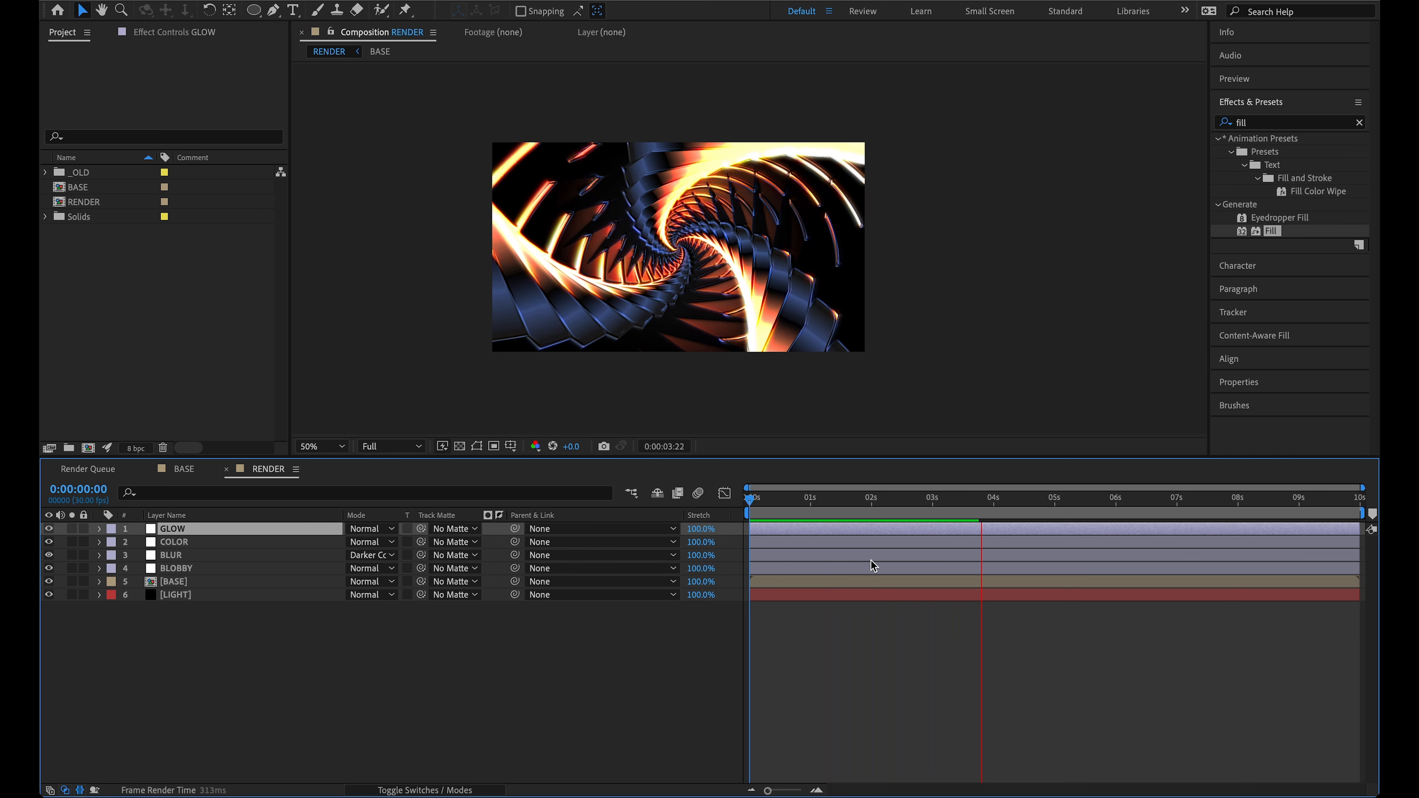
pyautogui.press('space')
# Step: Set the project's color bit depth to 32 bits per channel (float)
pyautogui.click(171, 33)
pyautogui.click(63, 32)
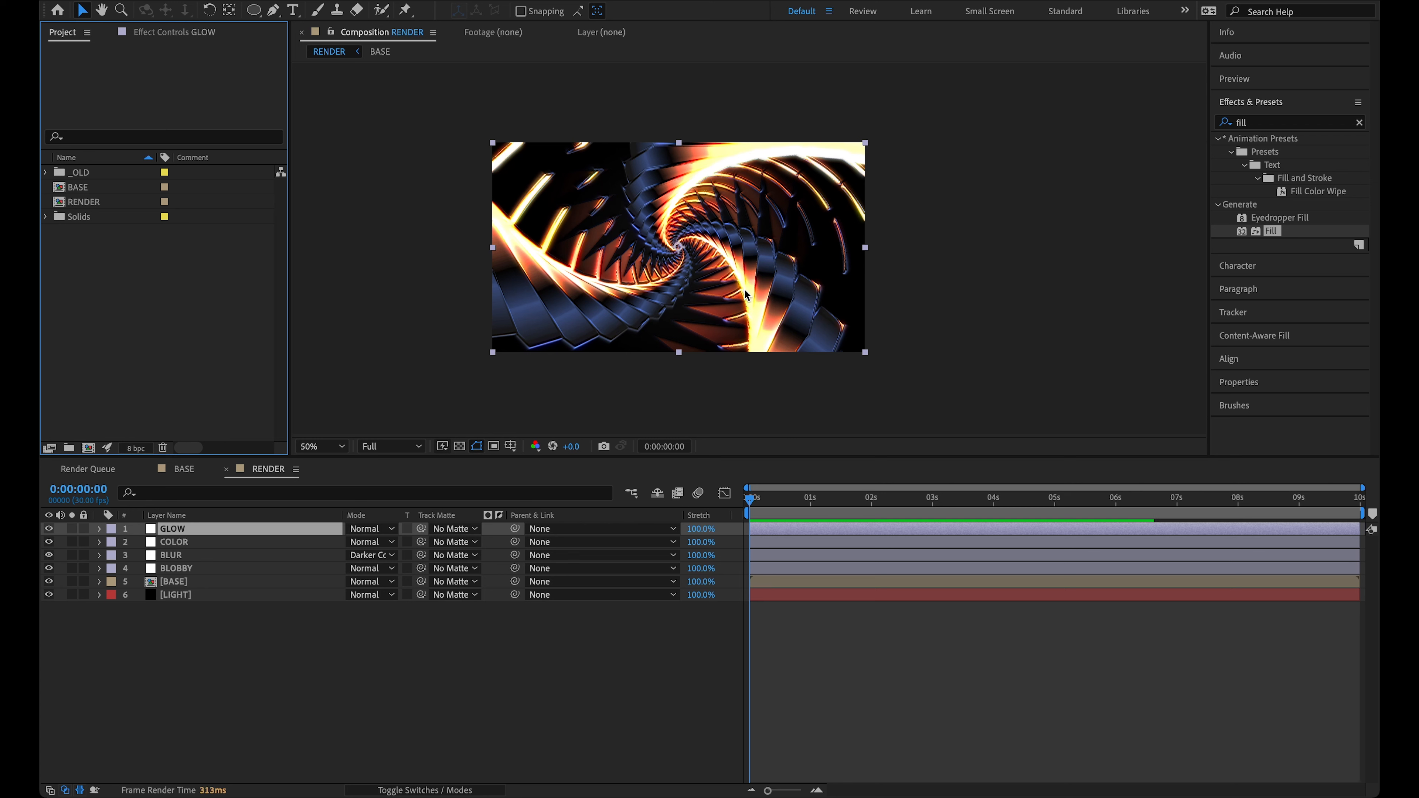
pyautogui.click(134, 449)
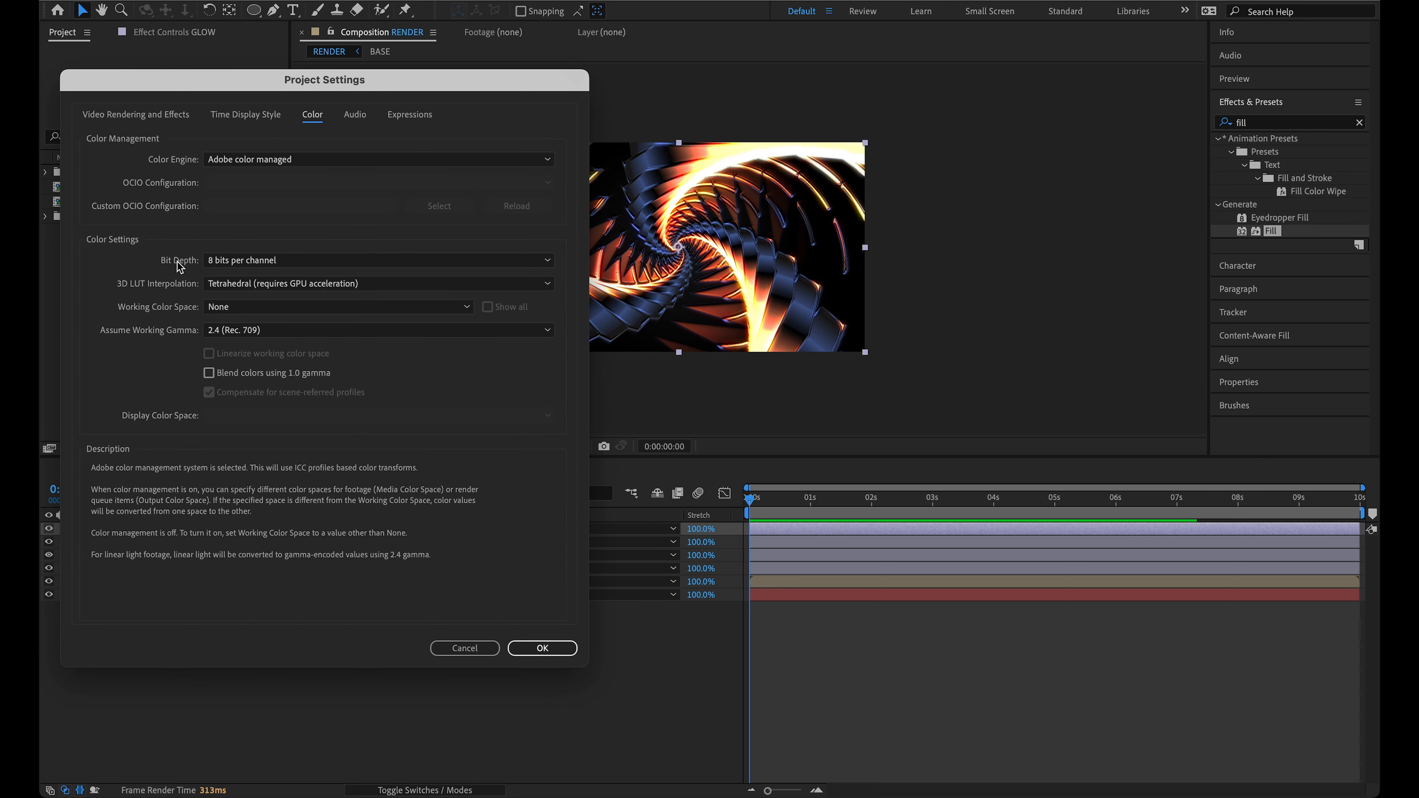
pyautogui.click(230, 260)
pyautogui.click(252, 311)
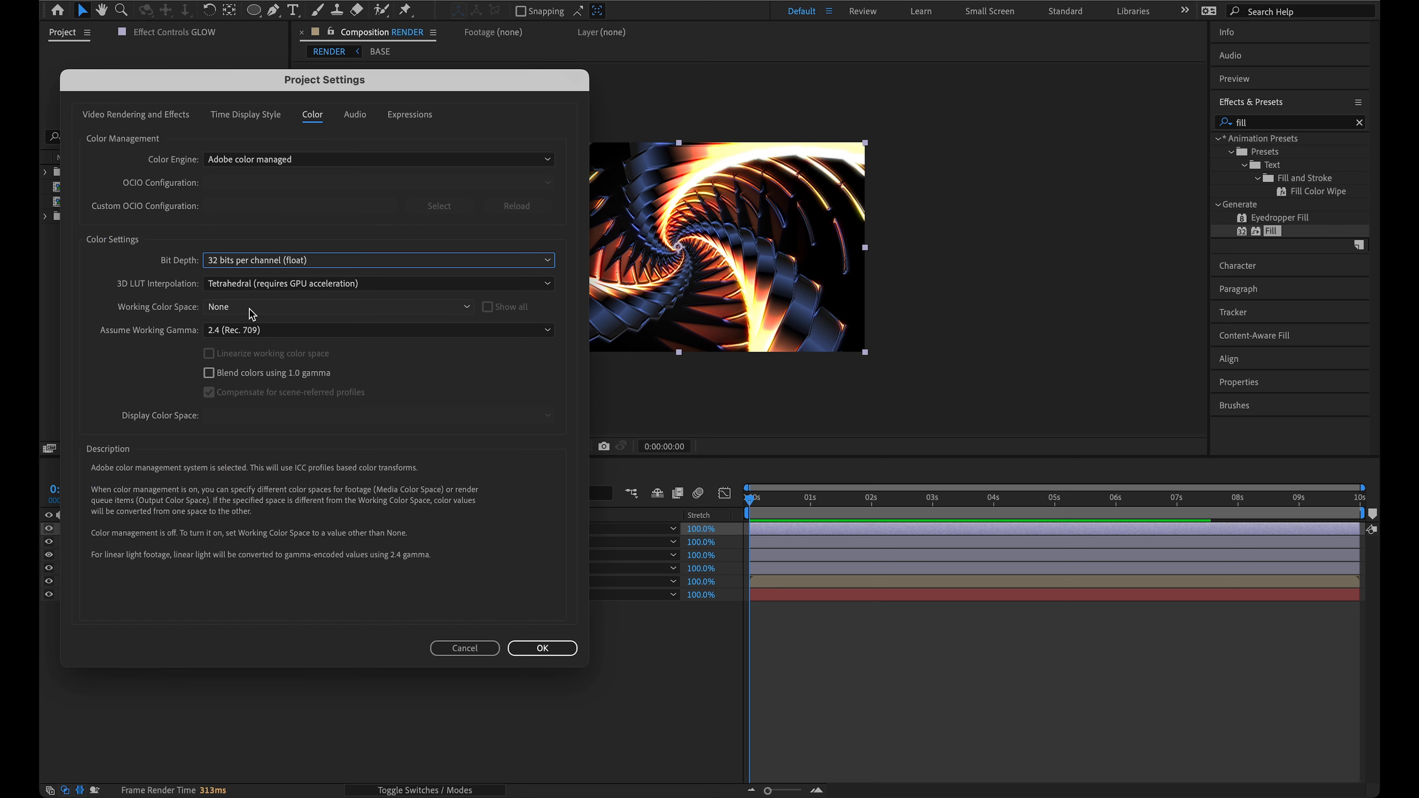
pyautogui.click(523, 647)
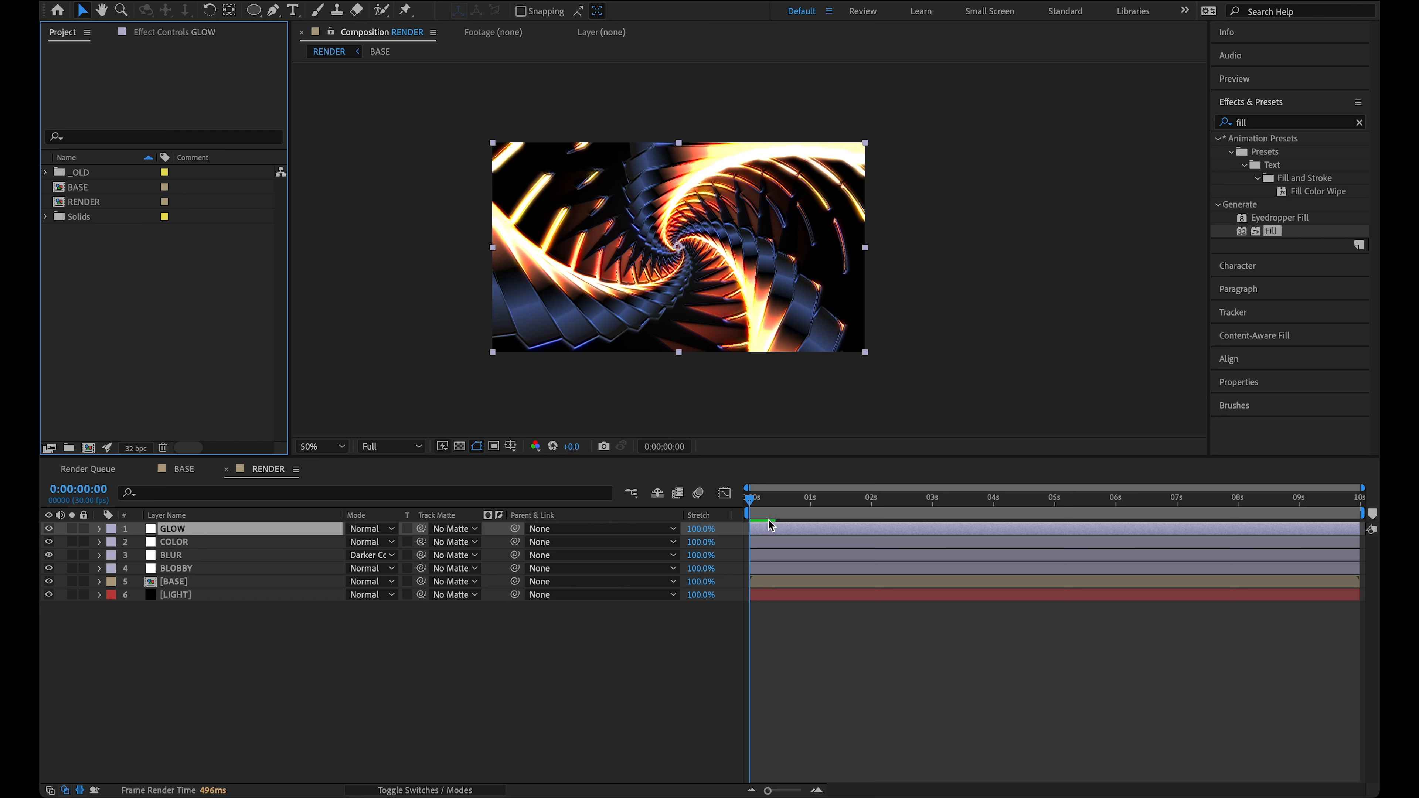
# Step: Play back RENDER from the start to check the look at the higher bit depth
pyautogui.press('space')
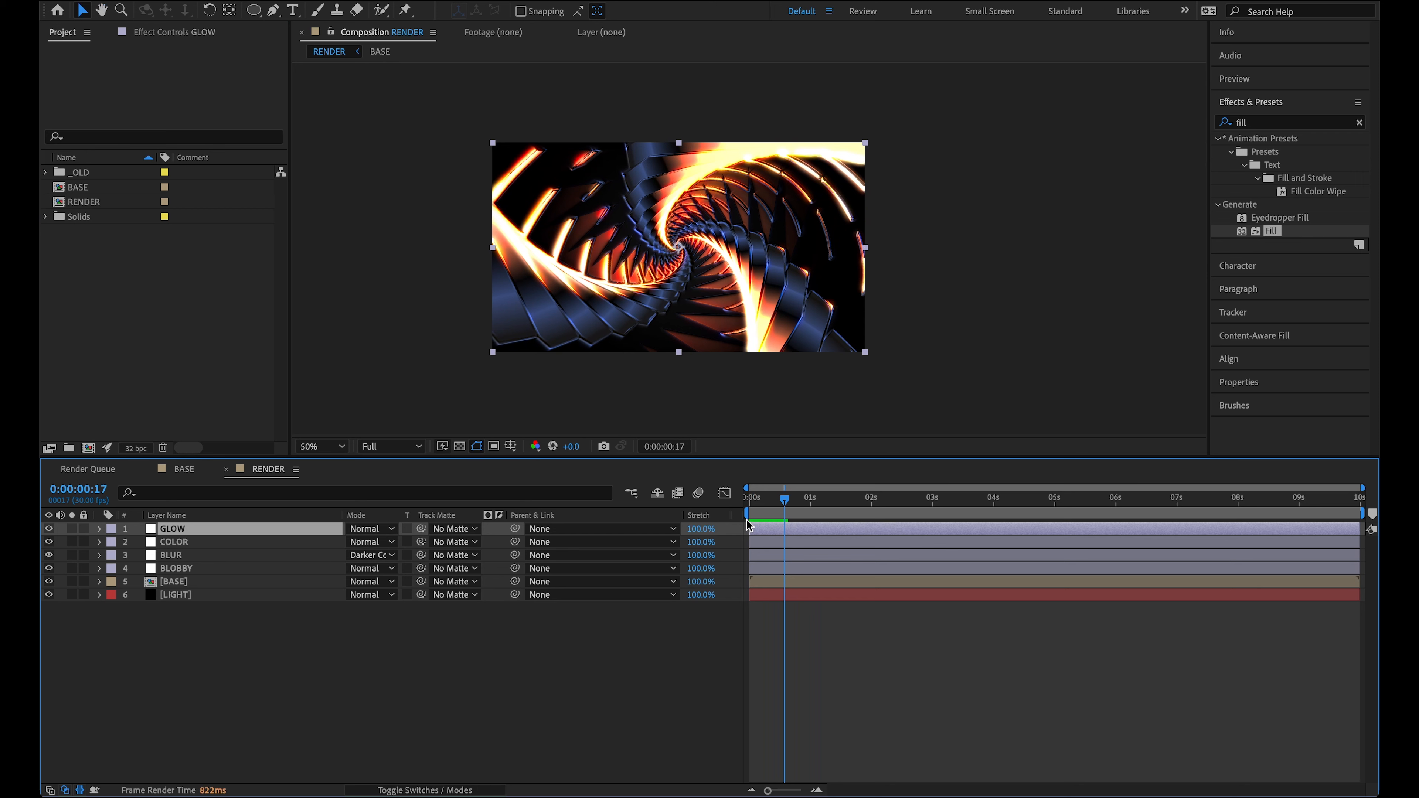
pyautogui.moveTo(784, 499); pyautogui.dragTo(690, 513)
pyautogui.press('space')
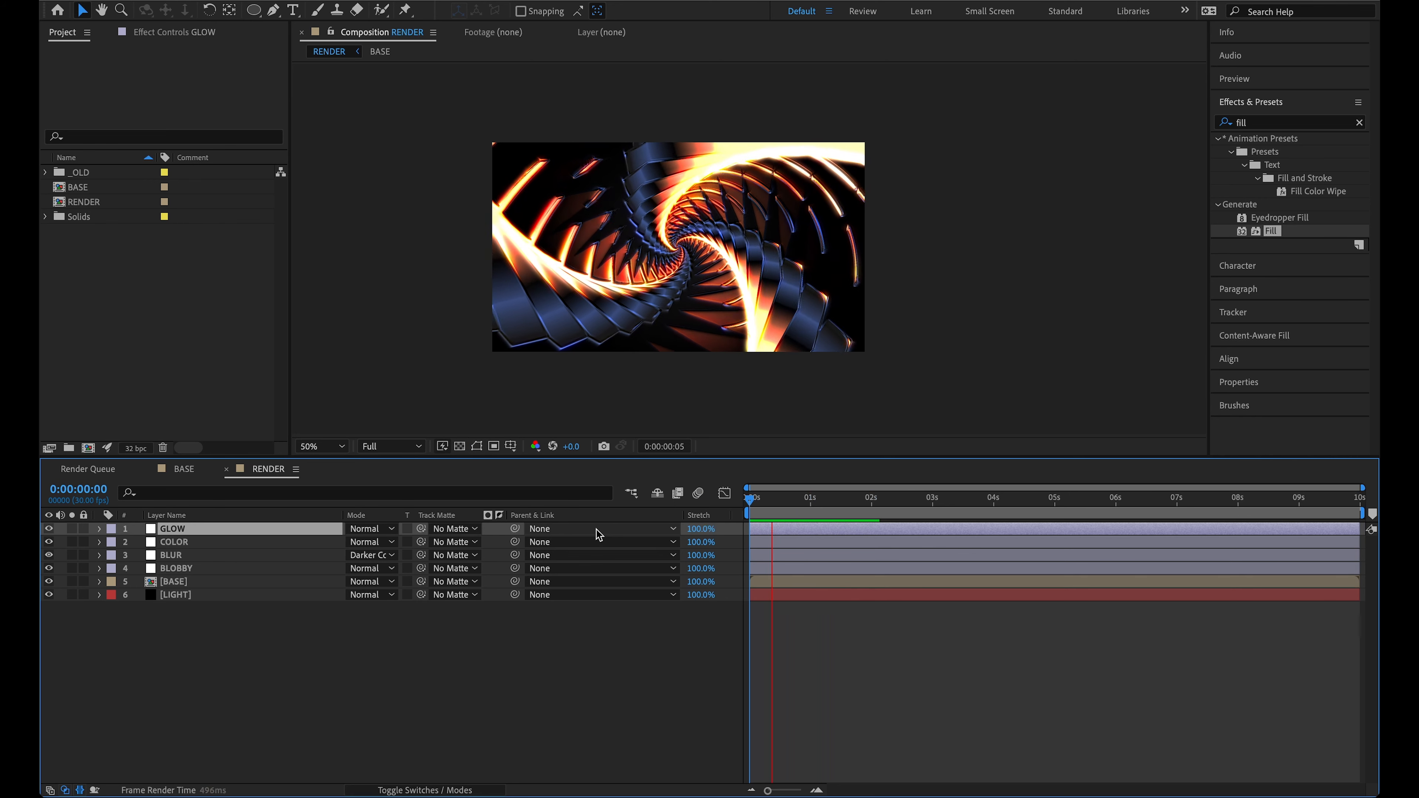
pyautogui.press('space')
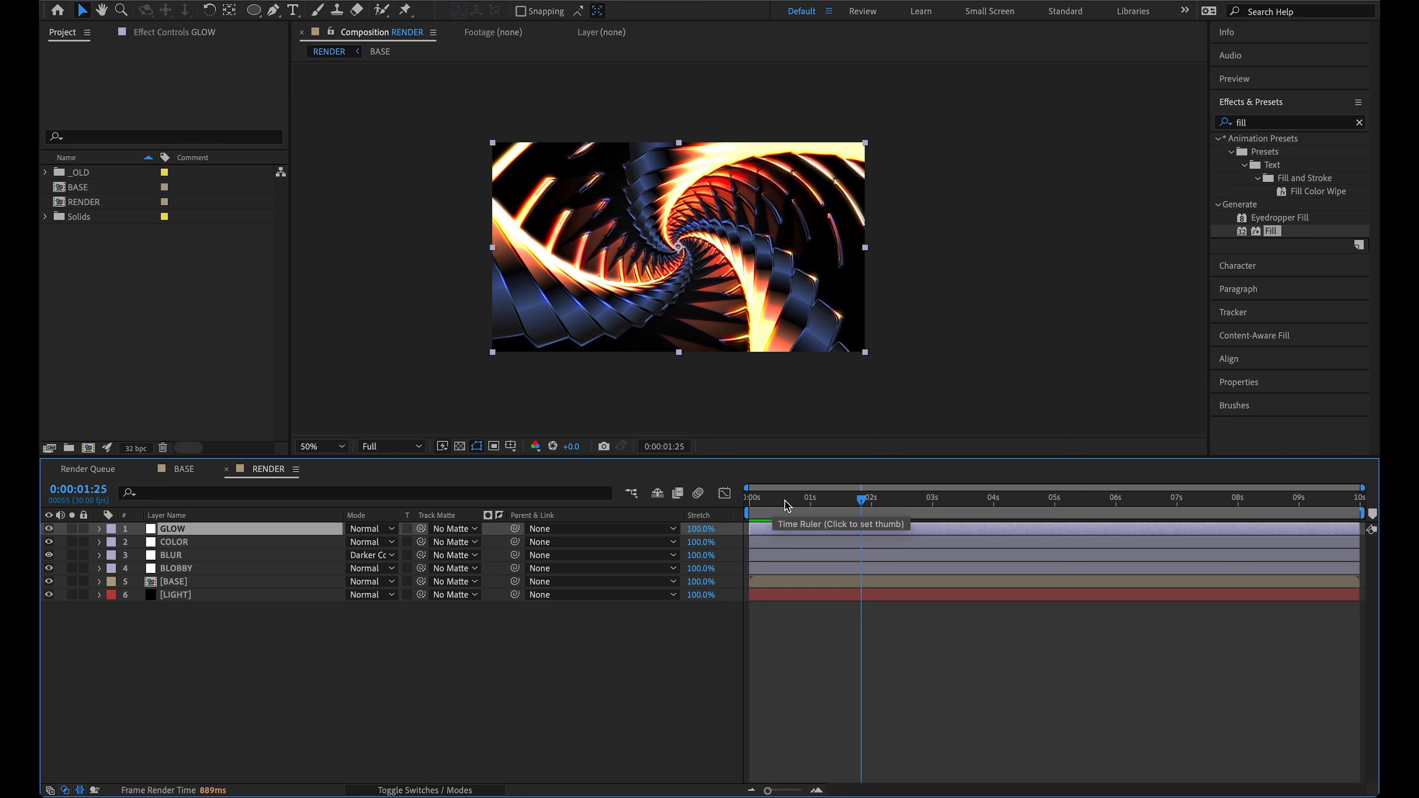
pyautogui.press('space')
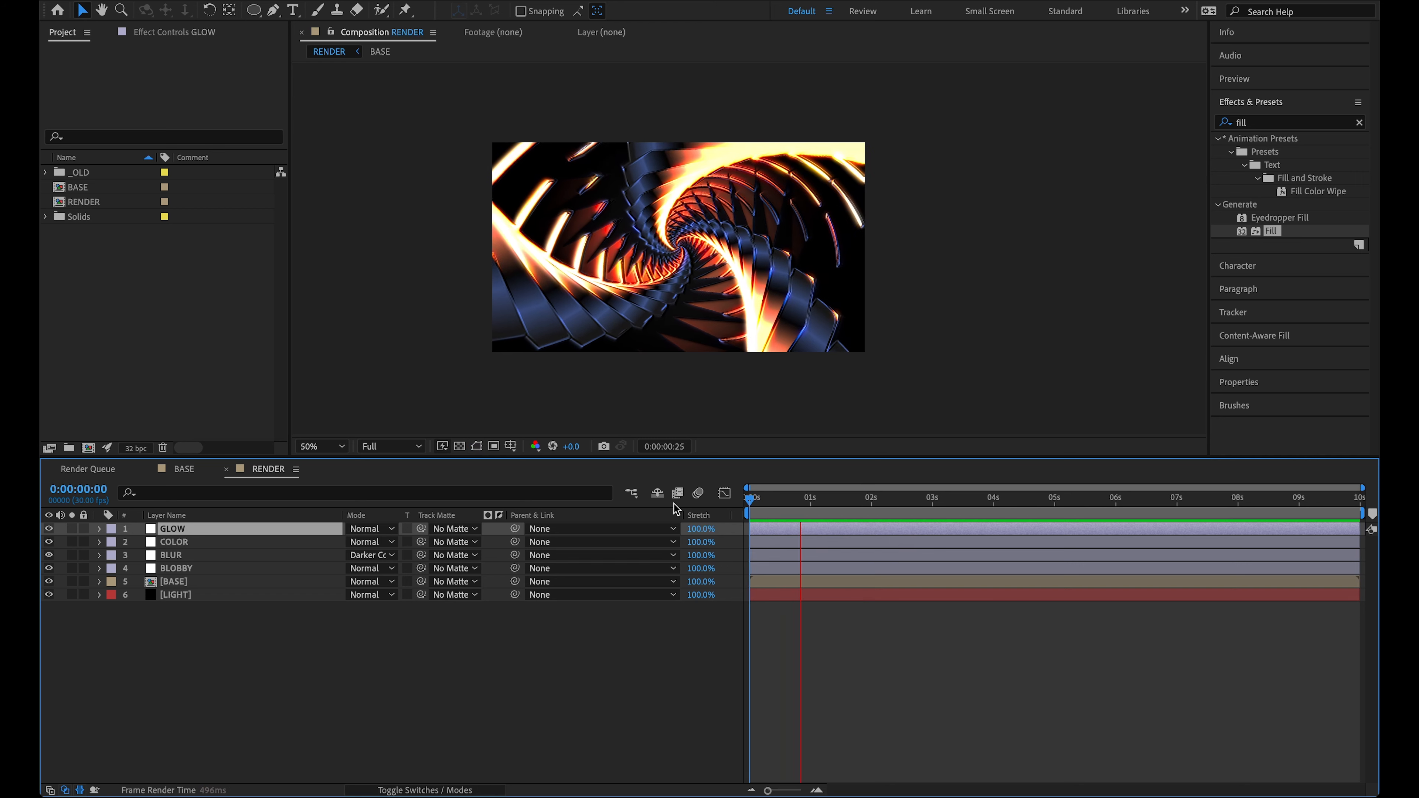